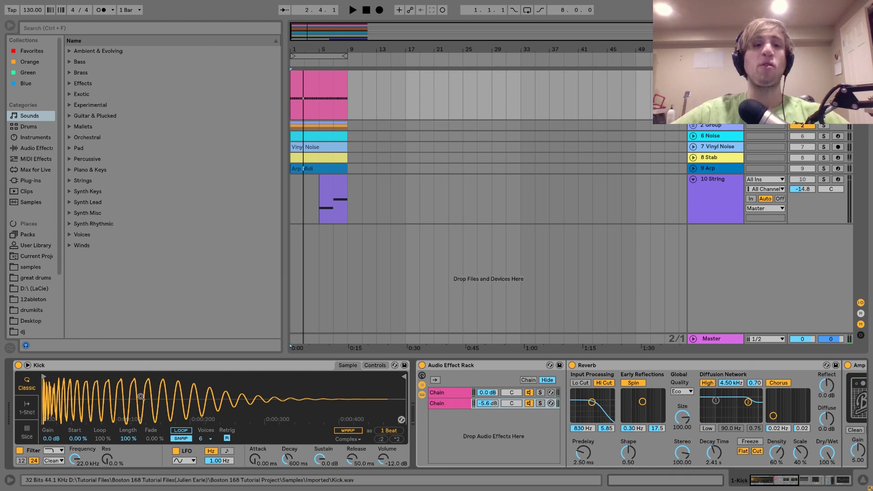
Step: Review the Kick track's device chain and show its Kick sample file in the browser
scroll(155, 391, "right", 10)
scroll(155, 391, "right", 3)
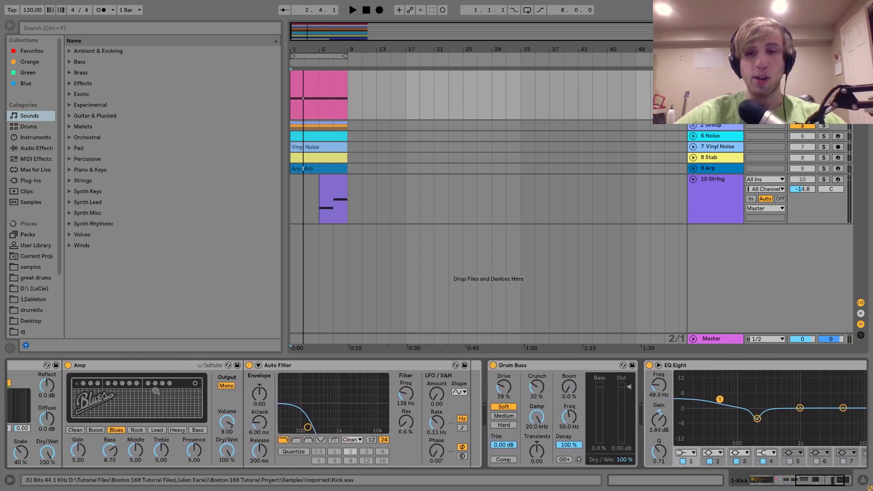
scroll(156, 391, "left", 13)
right_click(168, 402)
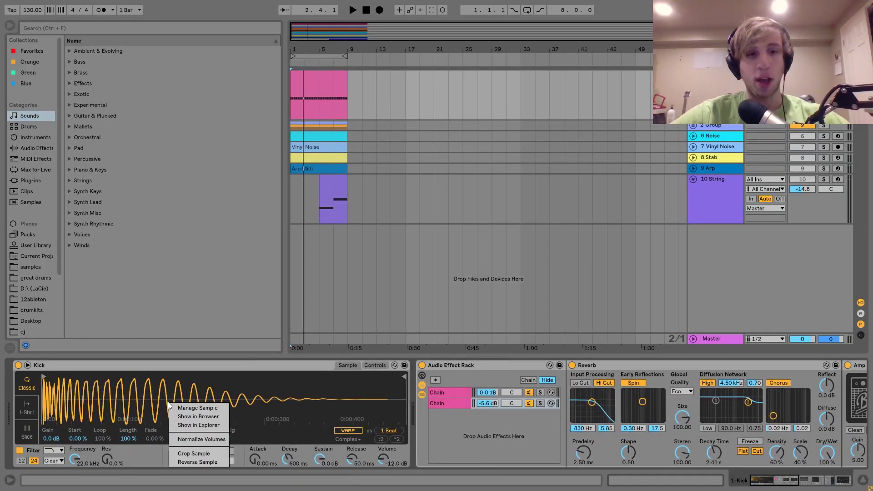
left_click(199, 417)
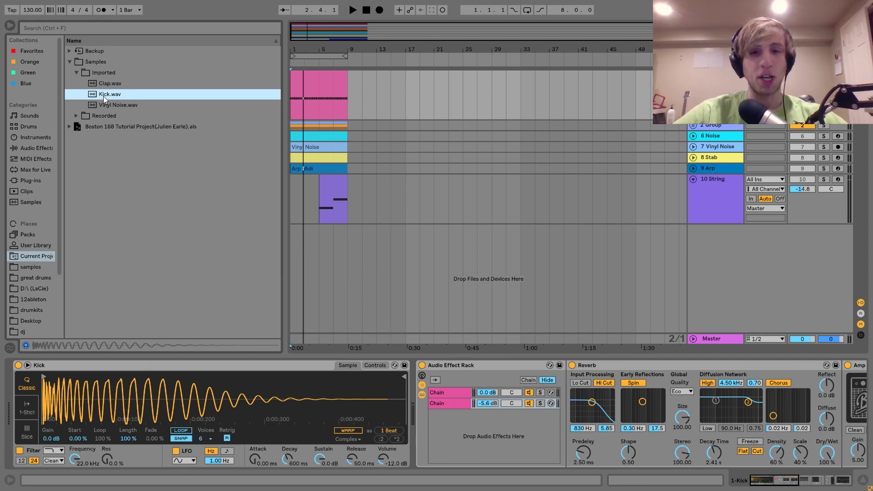
Step: Rename the two chains in the Audio Effect Rack as Dry and Wet
scroll(437, 452, "right", 5)
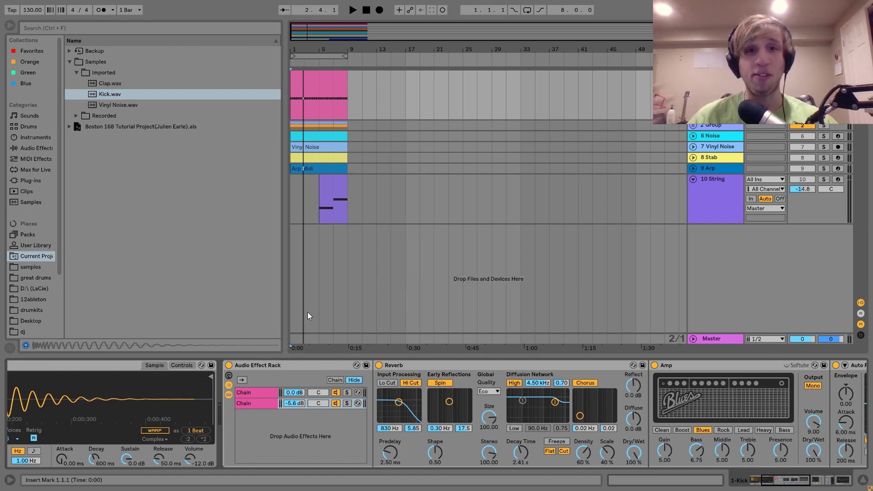
left_click(249, 392)
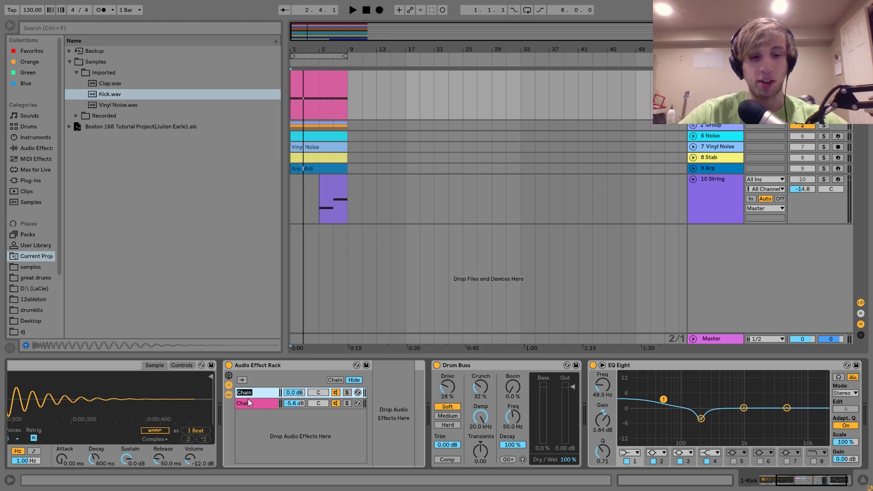
type("Dry")
key("Tab")
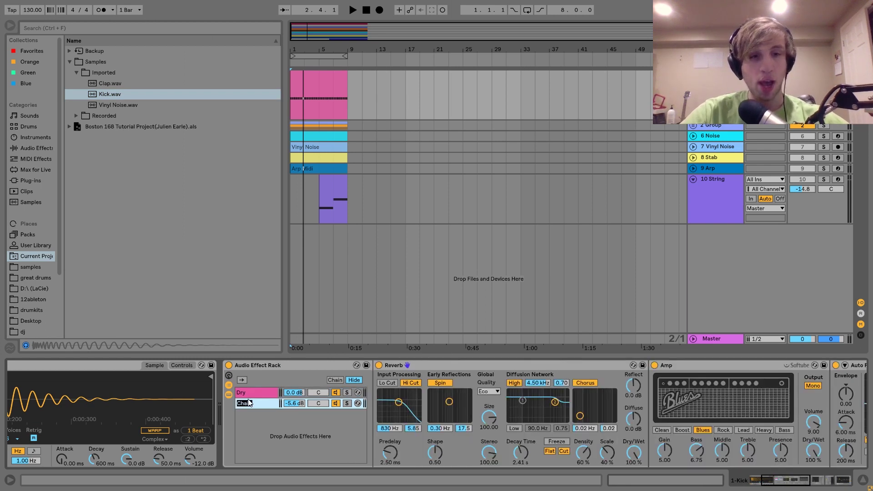
type("w")
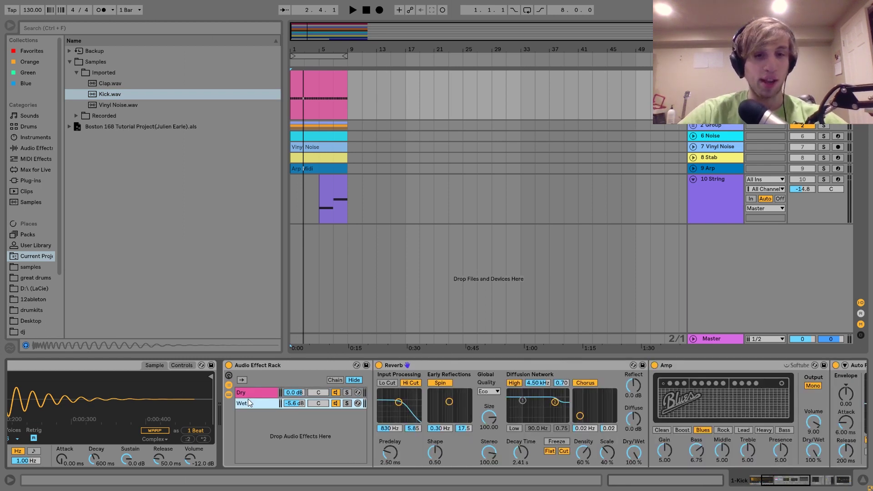
type("et")
key("Return")
left_click(246, 404)
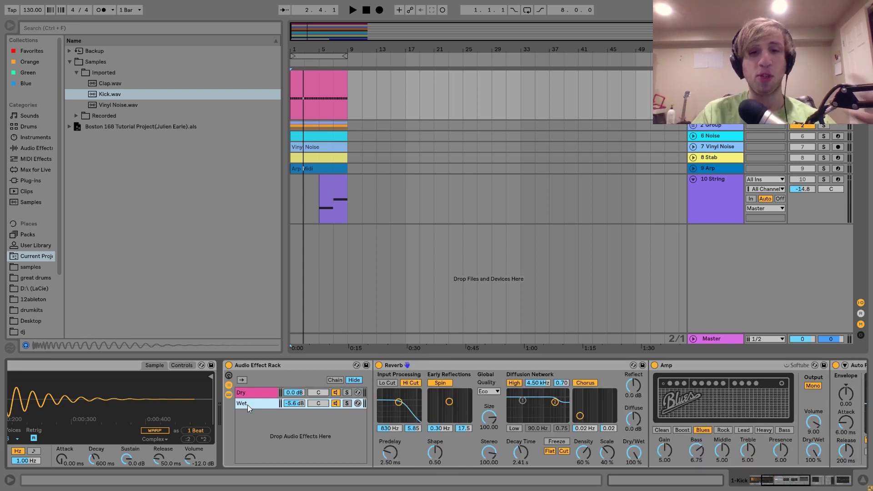
Step: Solo the Wet chain with Amp and Auto Filter switched off and play the reverb on its own
scroll(471, 438, "down", 5)
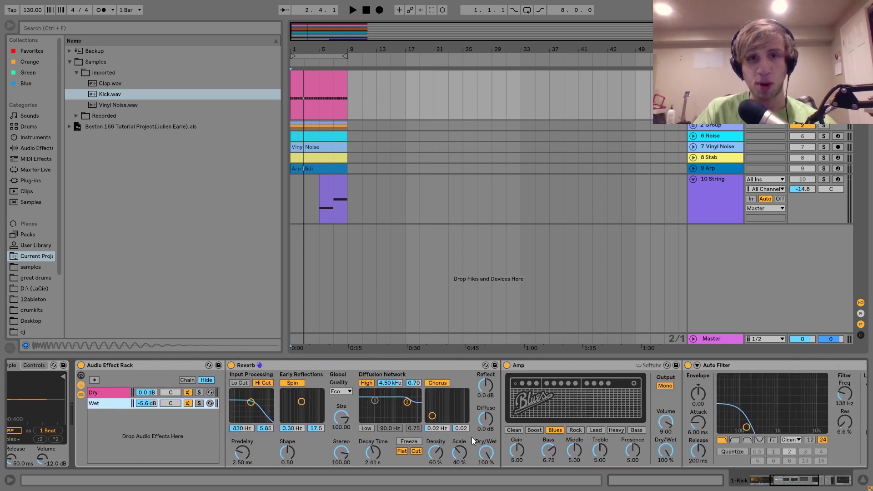
left_click(507, 365)
left_click(688, 365)
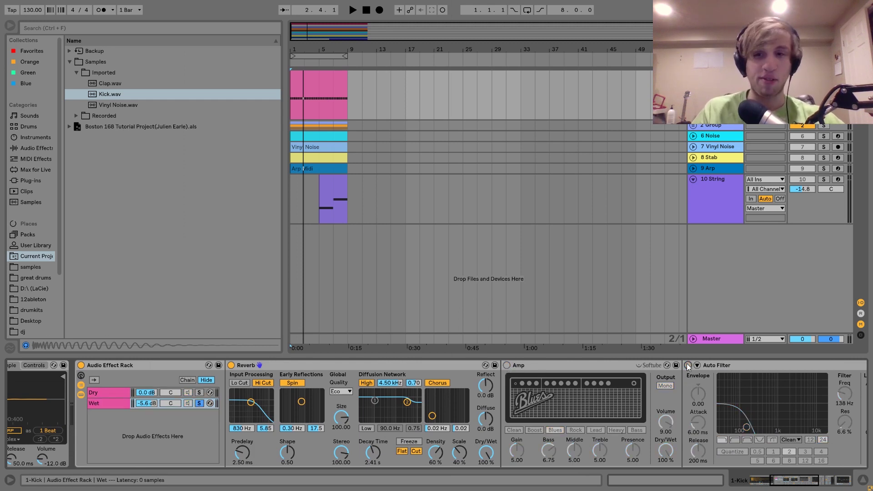
key("space")
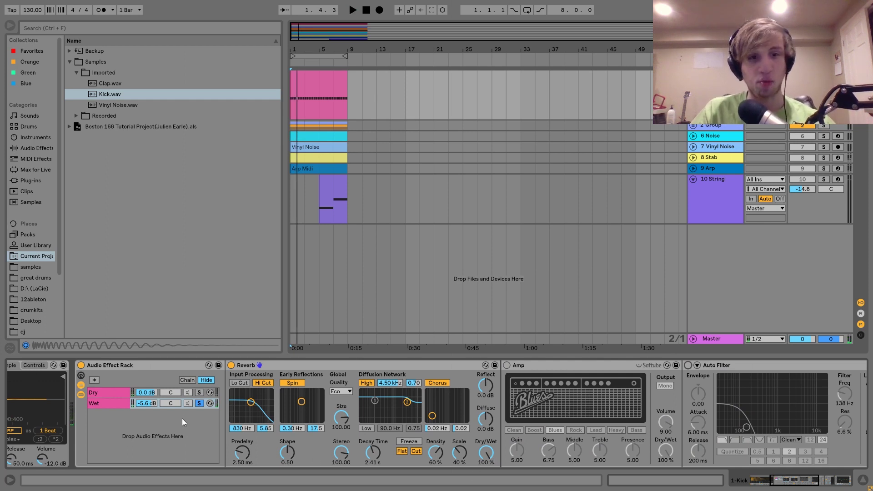
Step: Switch Amp back on and play the soloed Wet chain, comparing the sound with Amp off and on
left_click(507, 365)
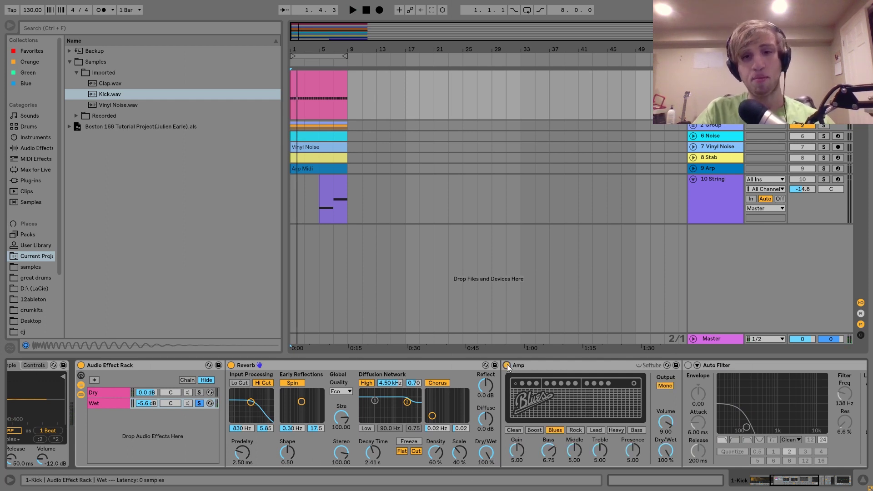
key("space")
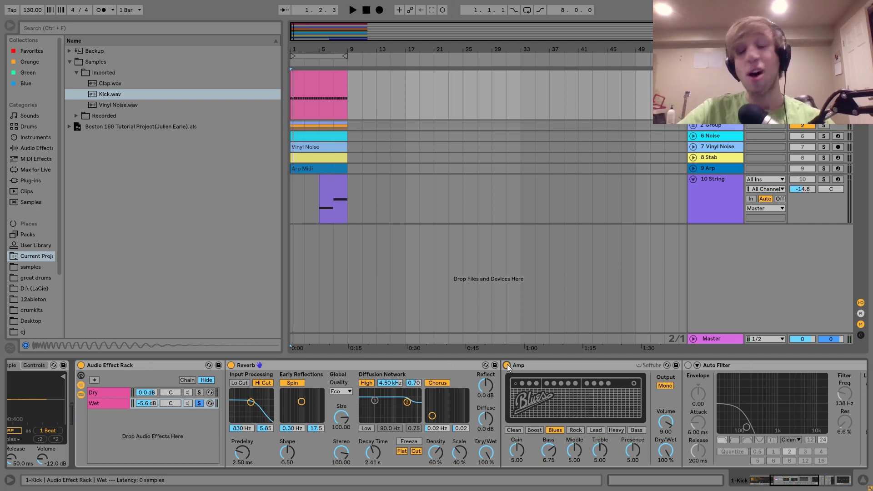
left_click(507, 365)
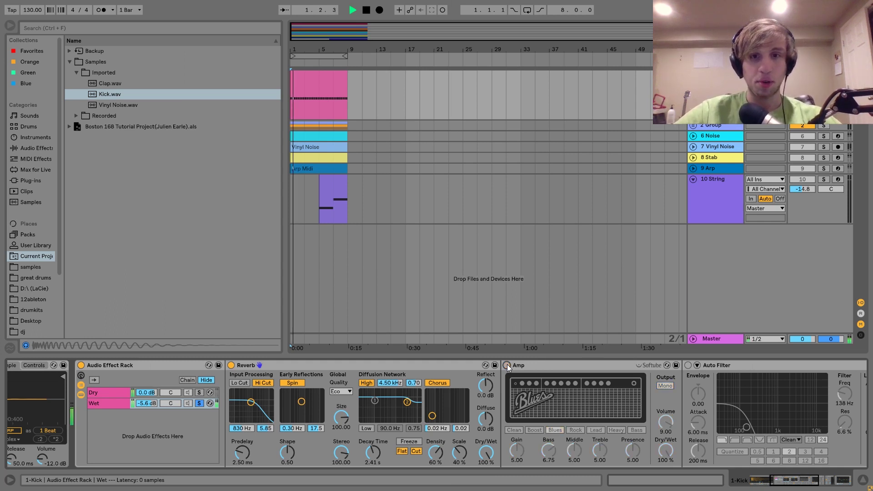
left_click(506, 366)
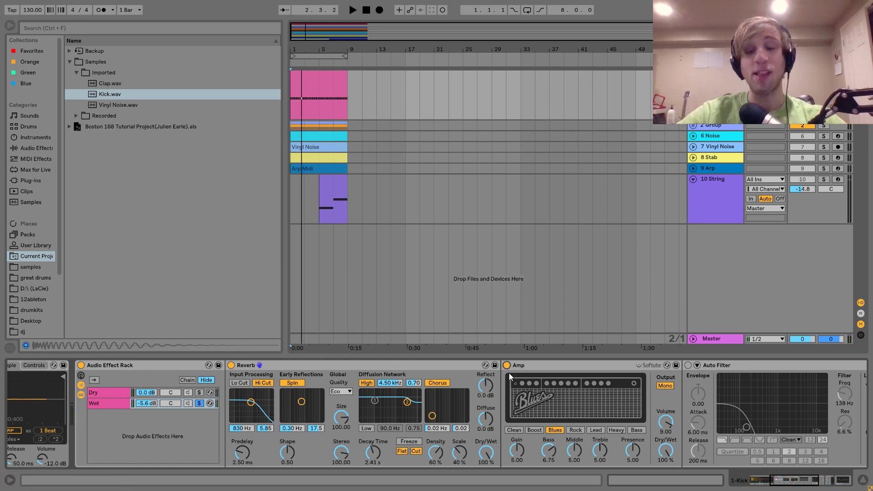
Step: Switch Auto Filter back on, play the Wet chain, and unsolo it to hear it together with the Dry chain
scroll(530, 367, "right", 3)
scroll(531, 366, "right", 4)
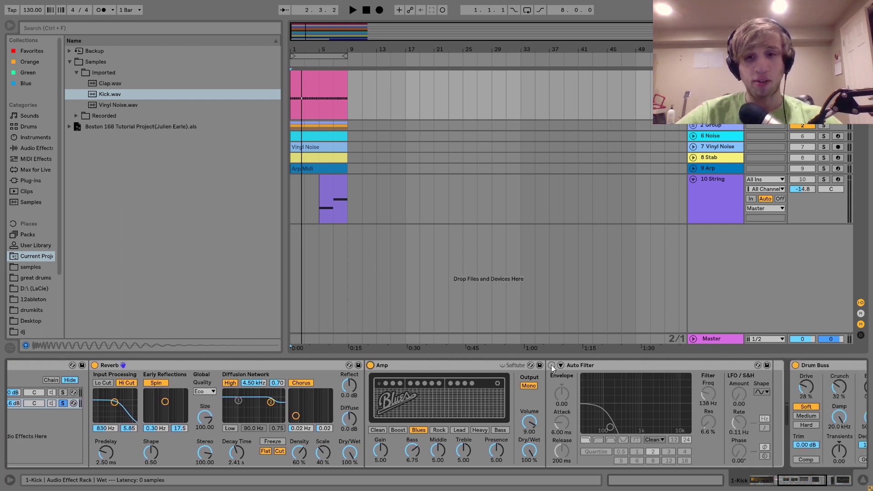
left_click(552, 365)
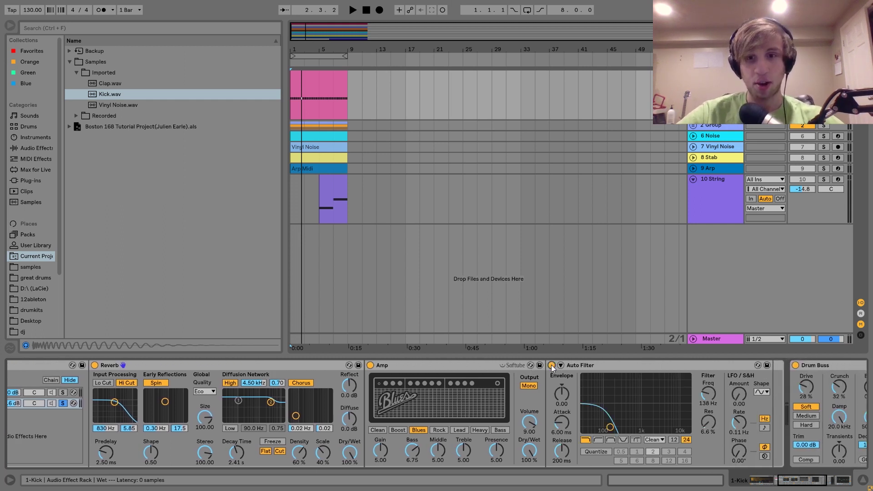
key("space")
left_click(64, 403)
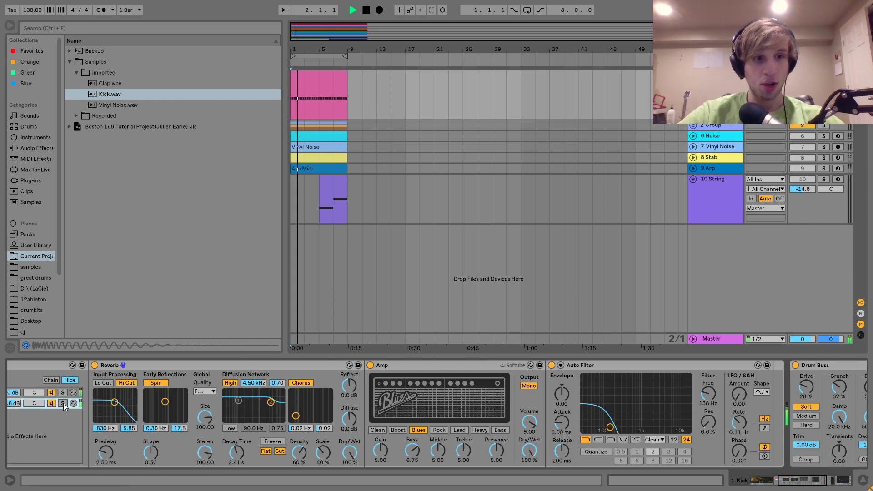
key("space")
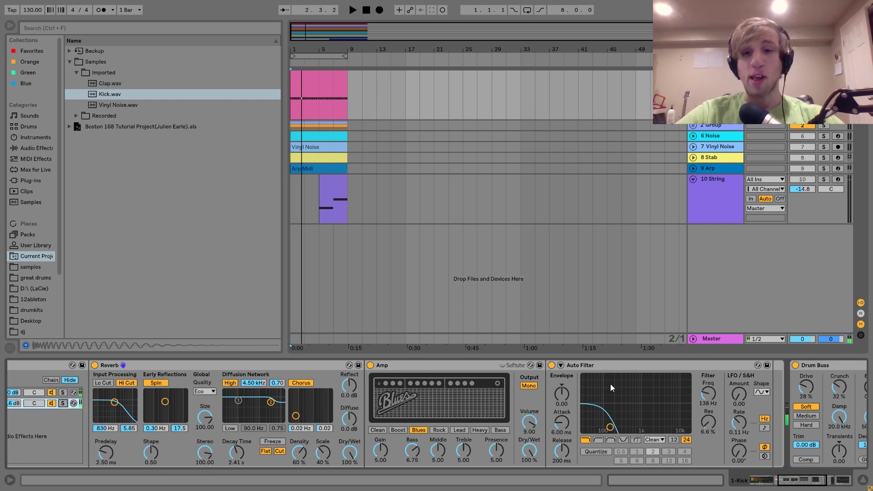
Step: Select the Dry chain and the Wet chain in turn to compare the devices each contains
scroll(136, 421, "up", 5)
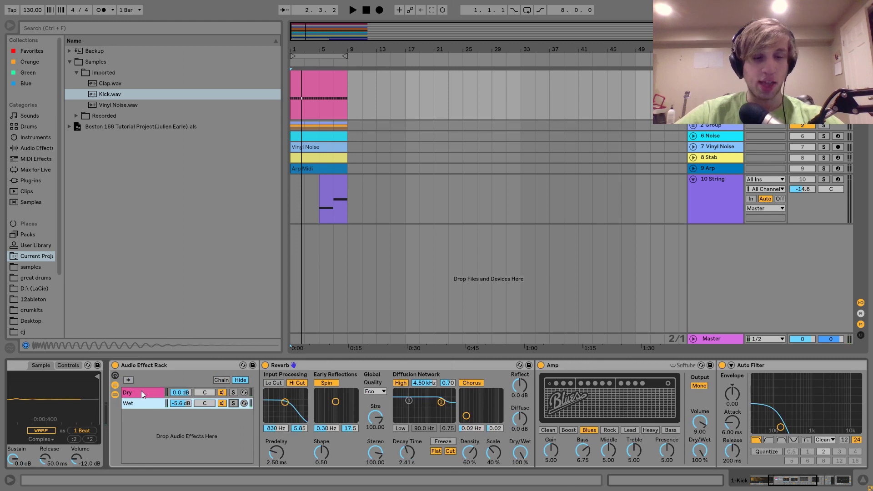
left_click(141, 392)
left_click(138, 404)
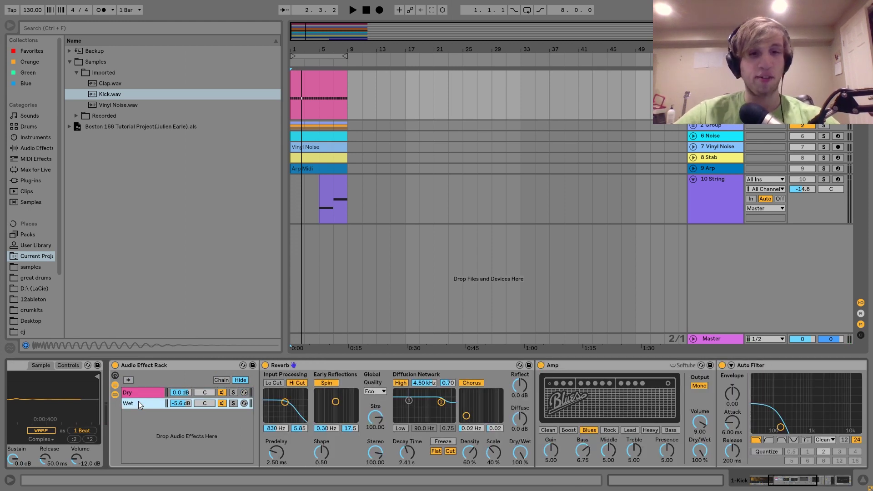
left_click(715, 90)
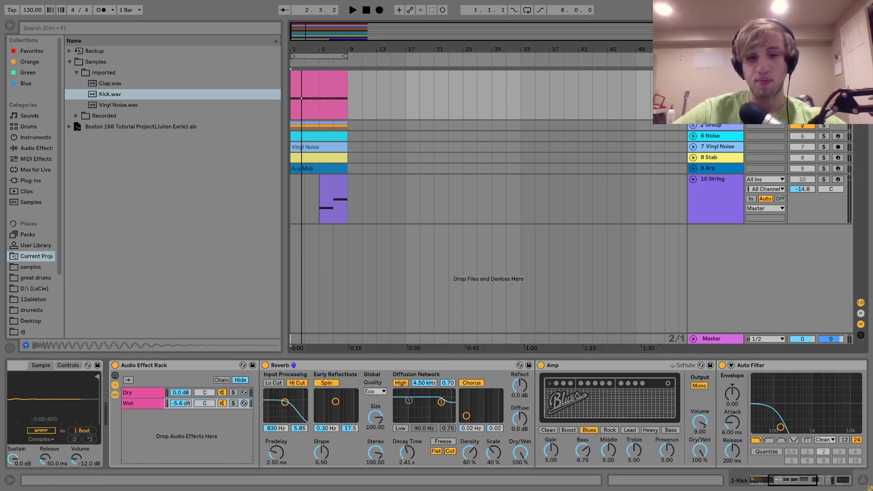
key("ctrl+d")
key("ctrl+z")
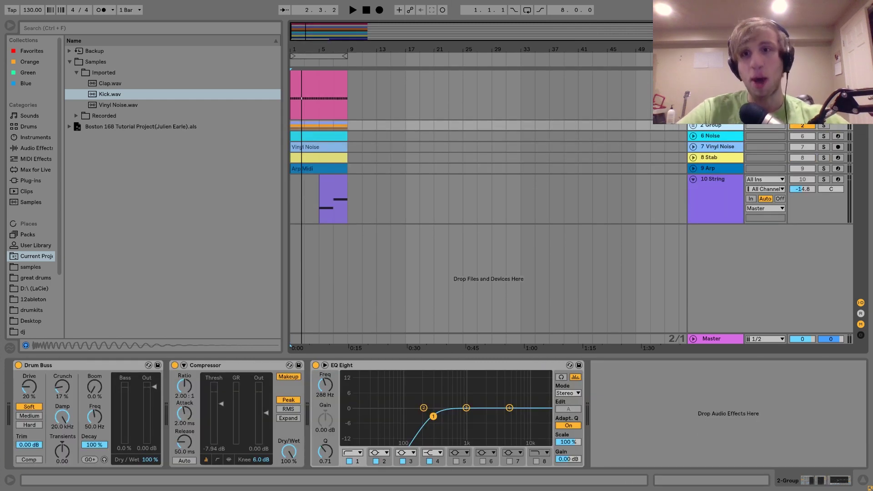
Step: Play the kick with the Dry and Wet chains both active and look over its complete device chain
key("space")
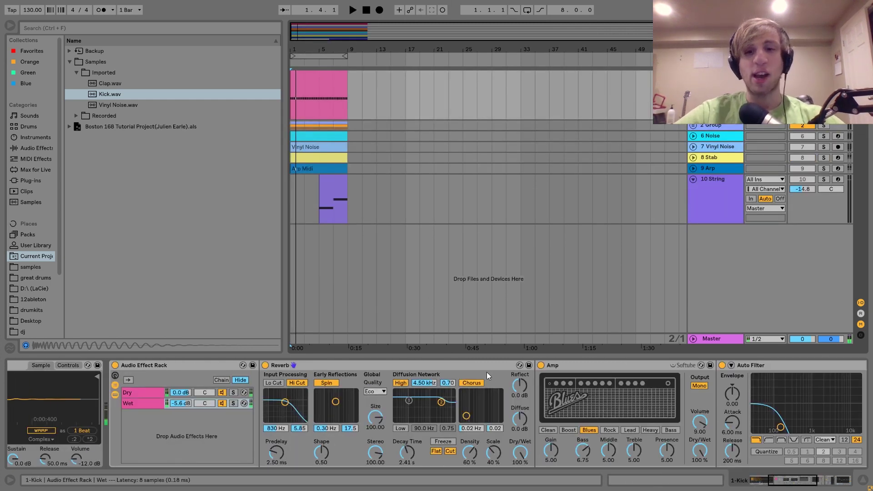
scroll(490, 378, "right", 10)
scroll(490, 379, "left", 12)
scroll(490, 378, "left", 3)
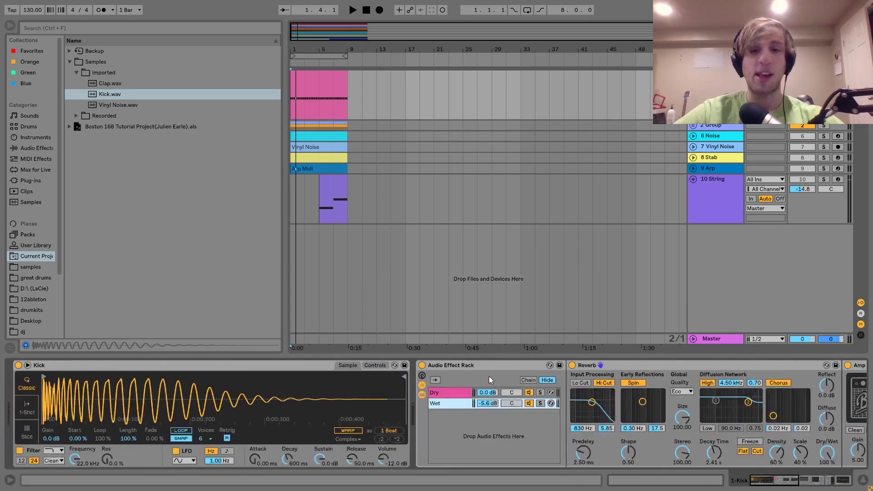
Step: Select the whole Audio Effect Rack and play the kick to hear the rack's effect
left_click(471, 367)
scroll(471, 367, "left", 5)
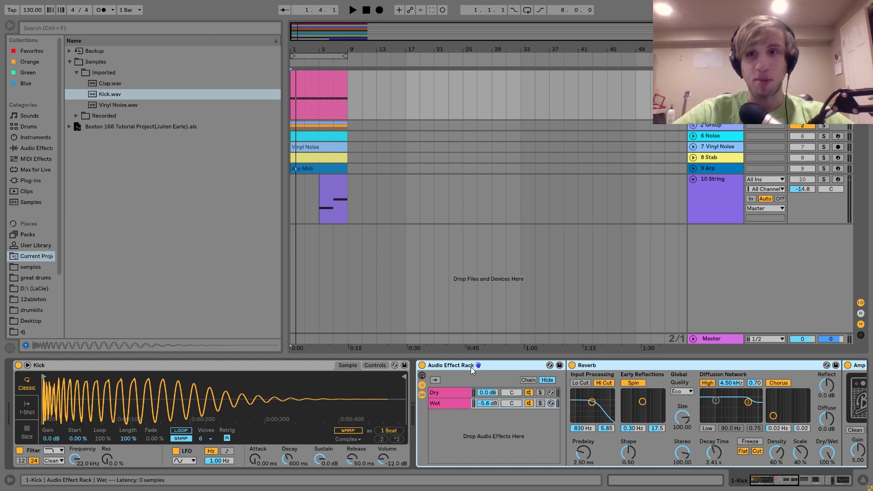
key("space")
key("space")
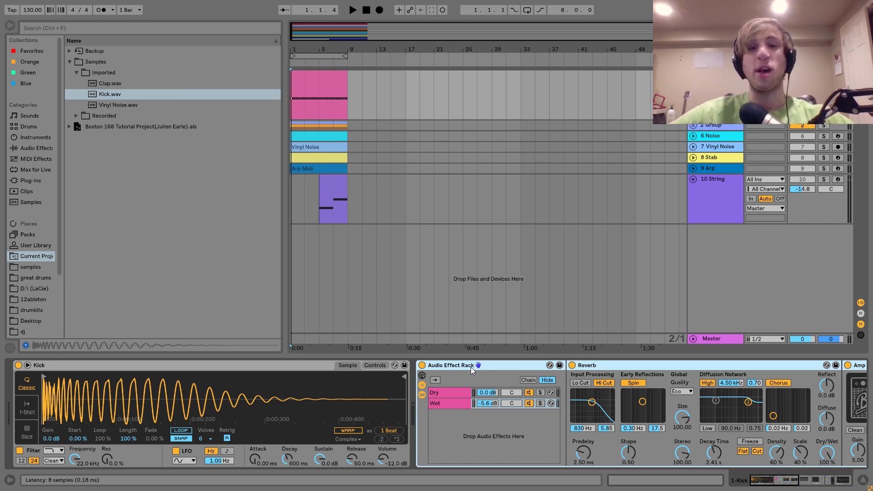
key("space")
Step: Play the kick with Drum Buss switched off and then on to compare its effect
scroll(457, 402, "right", 2)
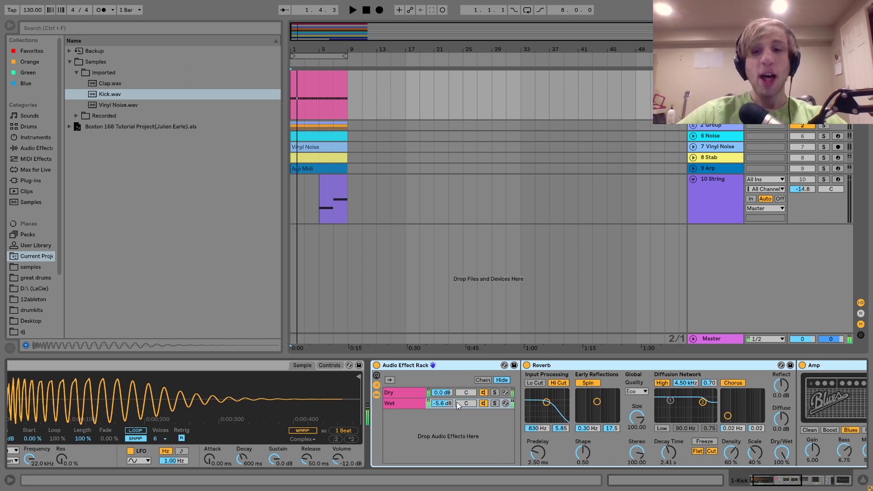
scroll(457, 402, "right", 10)
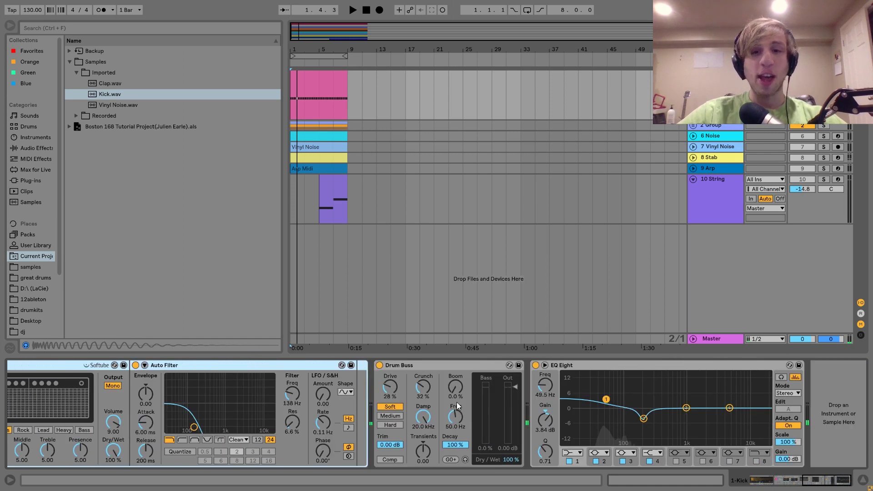
left_click(391, 363)
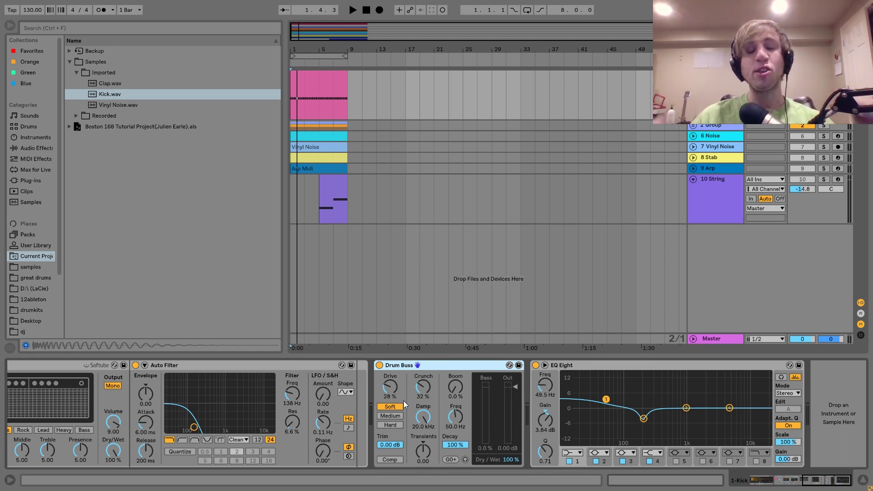
left_click(379, 366)
key("space")
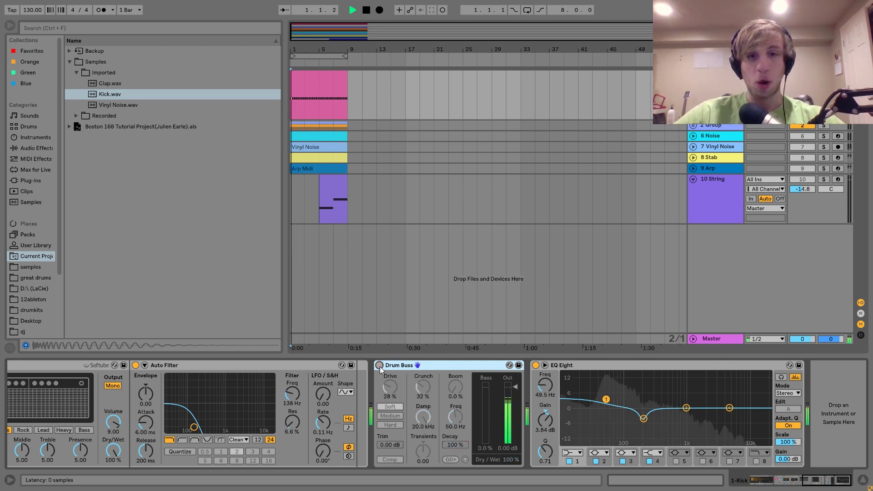
left_click(379, 366)
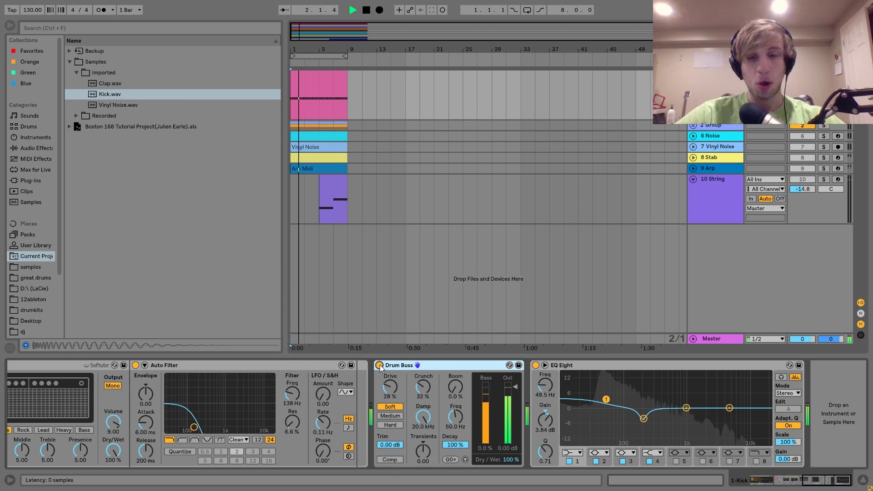
key("space")
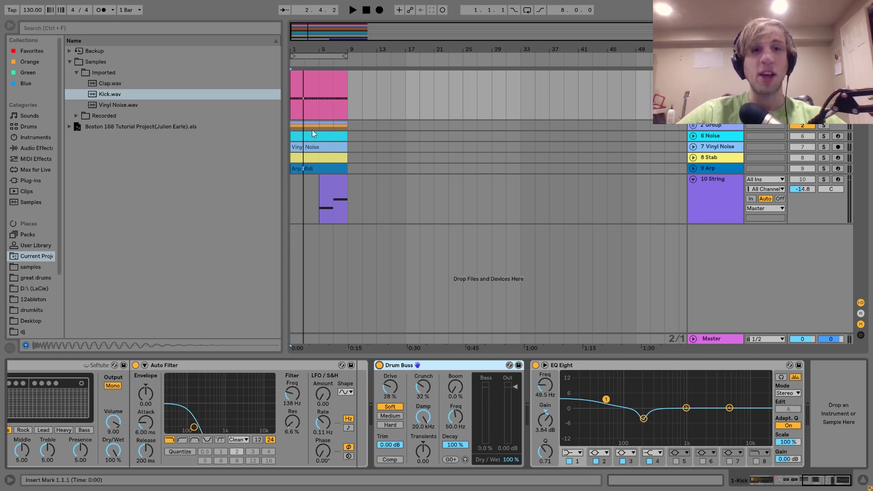
Step: Set the gain of EQ Eight's band 2 to -5.00 dB while playing the kick
left_click(293, 110)
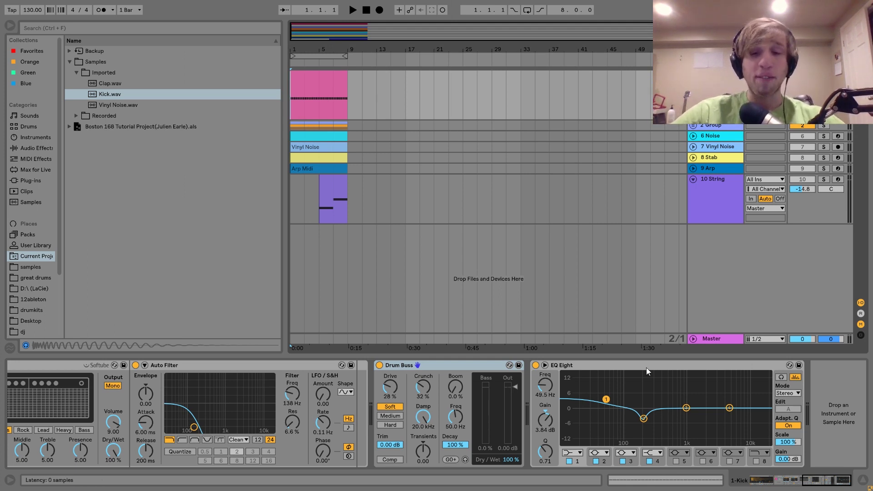
left_click(572, 367)
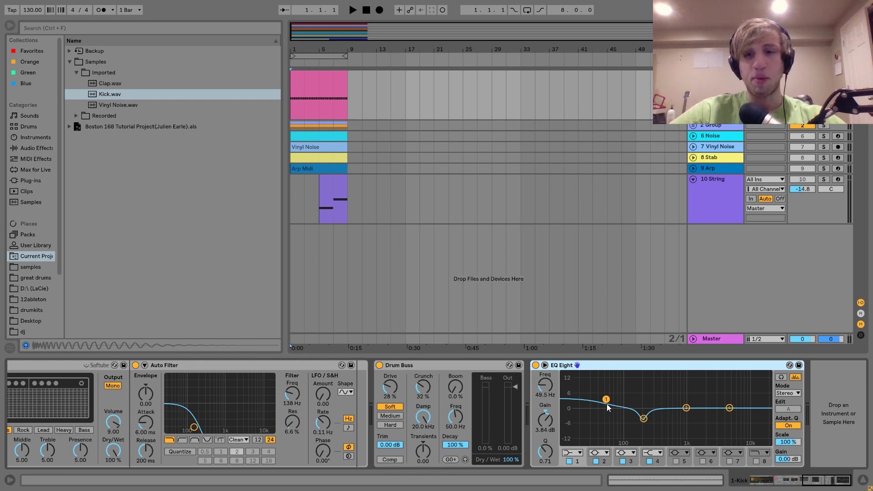
left_click(643, 421)
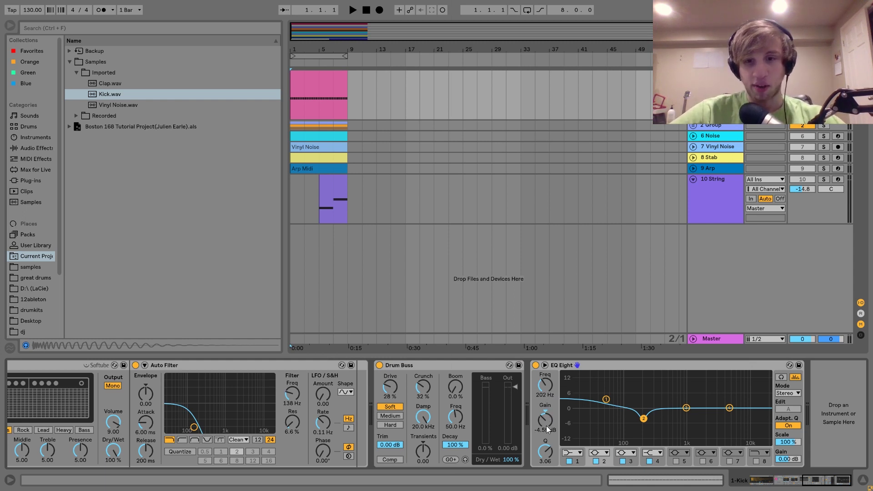
key("space")
mouse_move(547, 425)
left_mouse_down()
mouse_move(547, 382)
mouse_move(543, 429)
left_mouse_up()
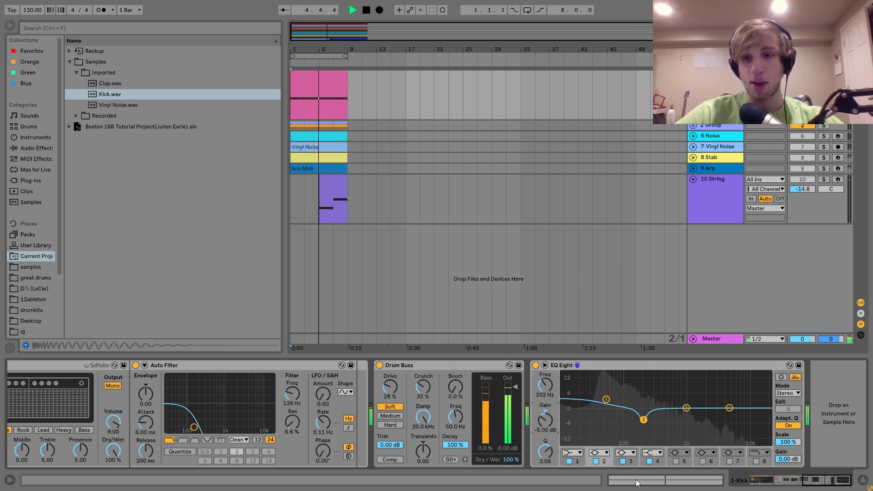
key("space")
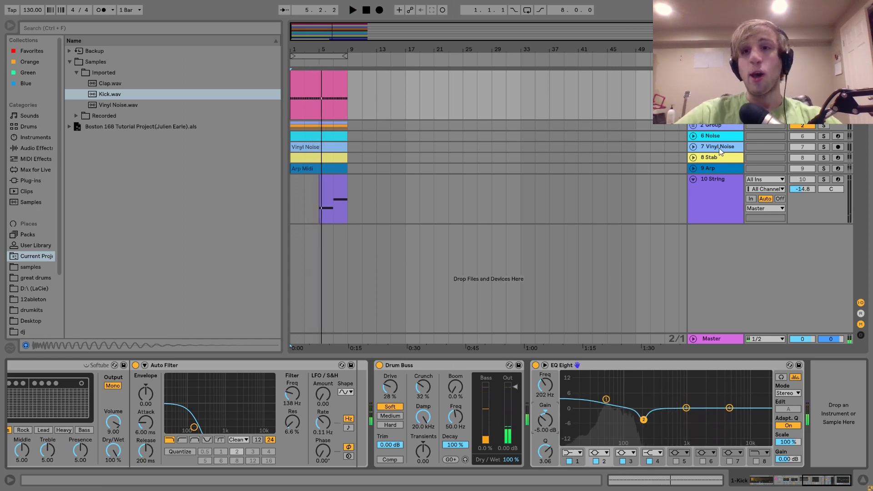
Step: Unfold the drum group, solo the Clap track and play it with its devices shown
left_click(712, 128)
left_click(694, 125)
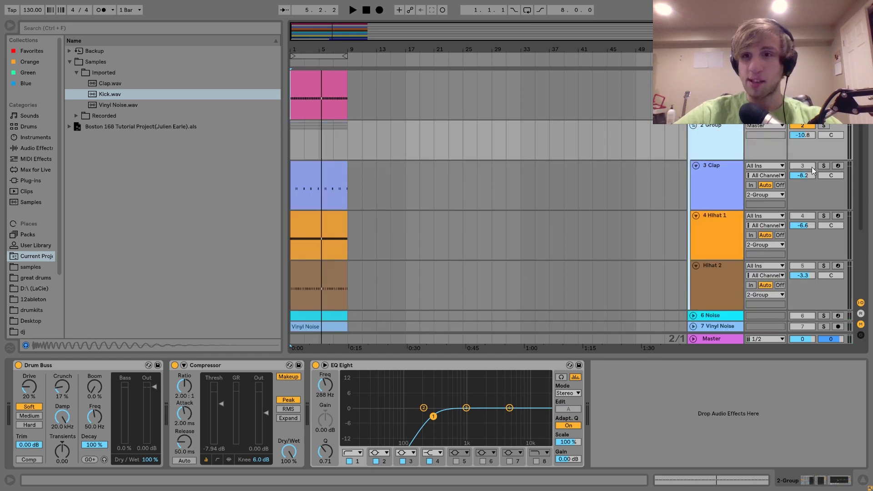
left_click(825, 165)
left_click(731, 176)
key("space")
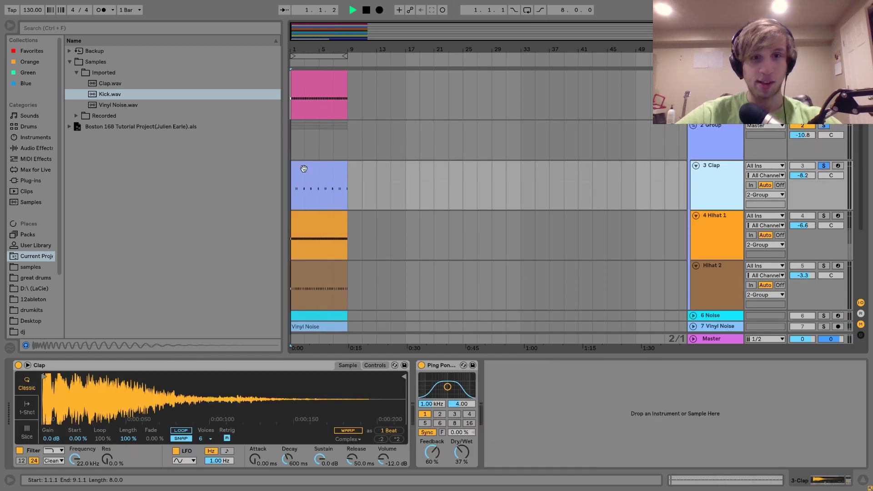
Step: Select the Clap track's MIDI clip and play it to follow the clap pattern across the bars
left_click(304, 169)
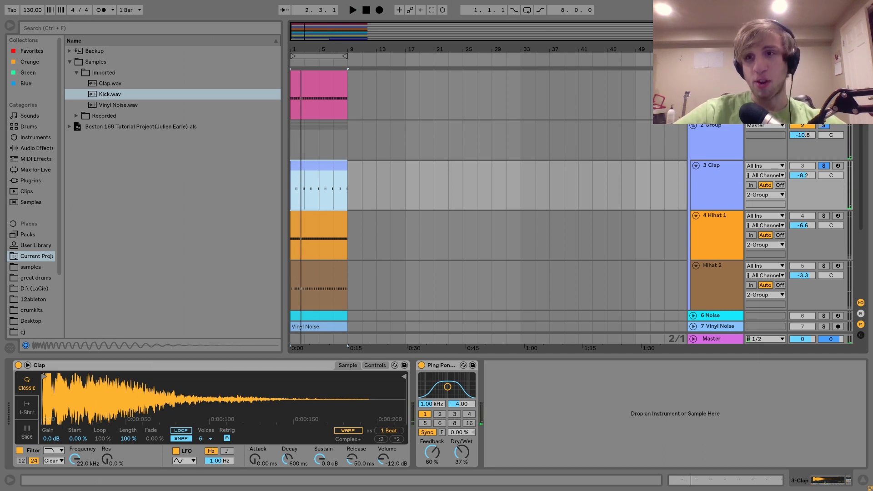
key("space")
key("space")
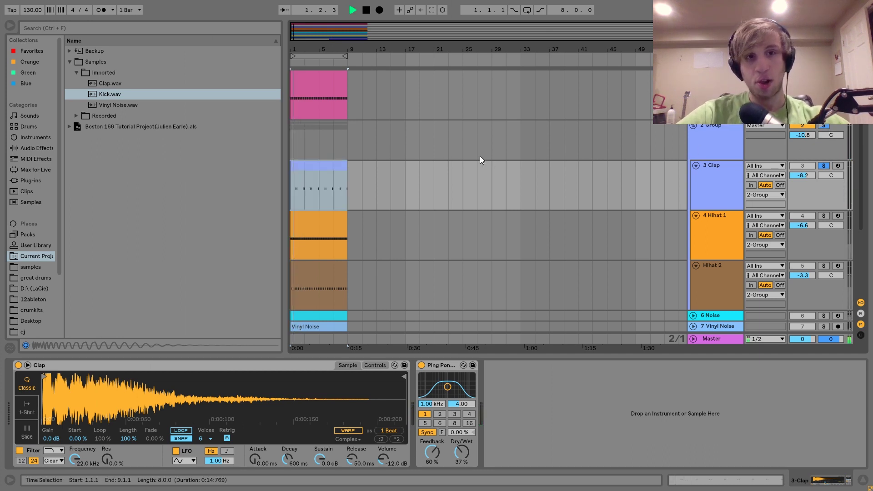
scroll(357, 157, "up", 6)
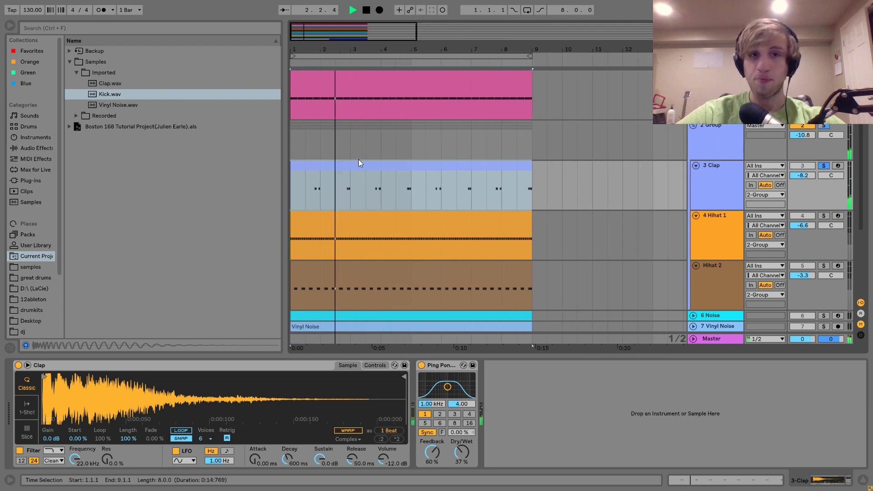
key("space")
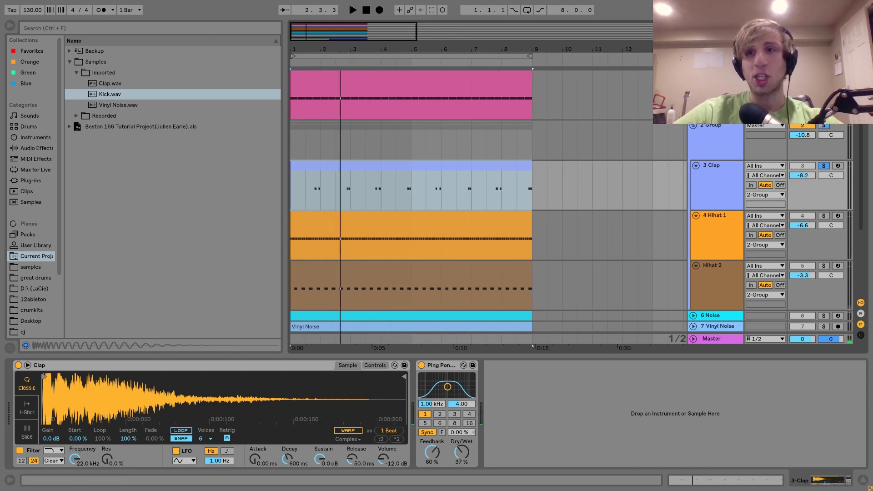
Step: Open the Clap clip's notes to examine the C3 pattern and play it briefly
double_click(351, 168)
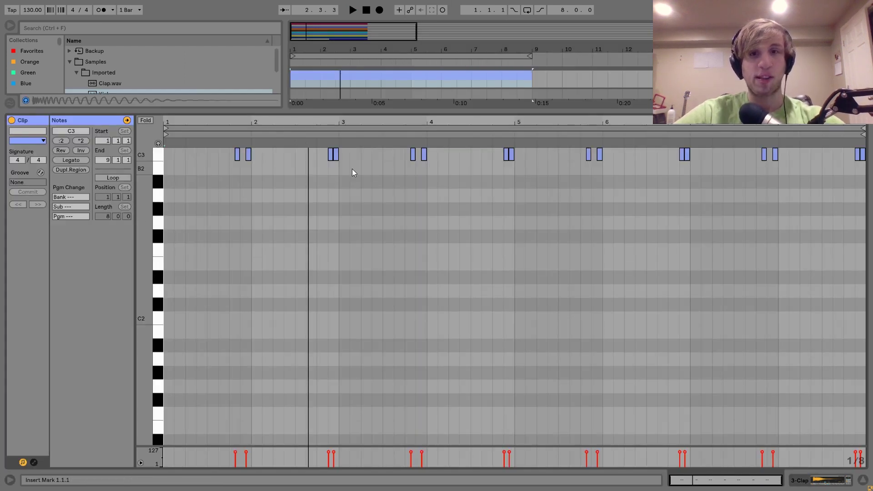
key("space")
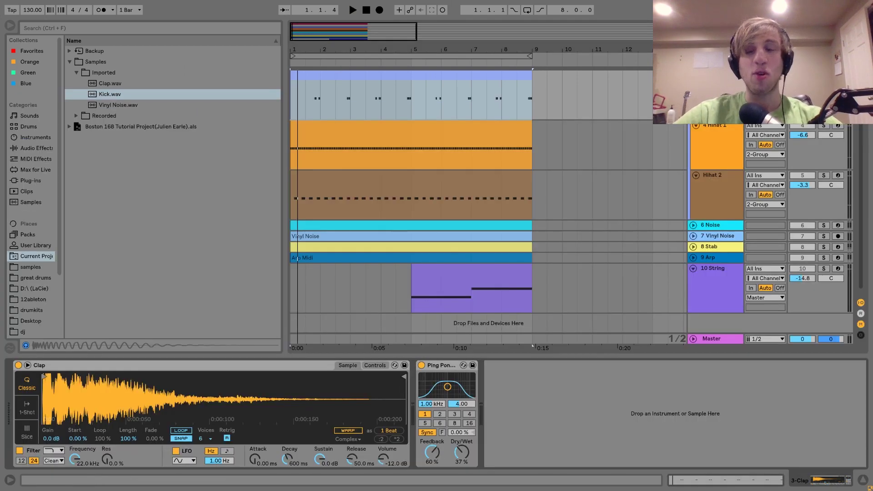
scroll(487, 205, "up", 4)
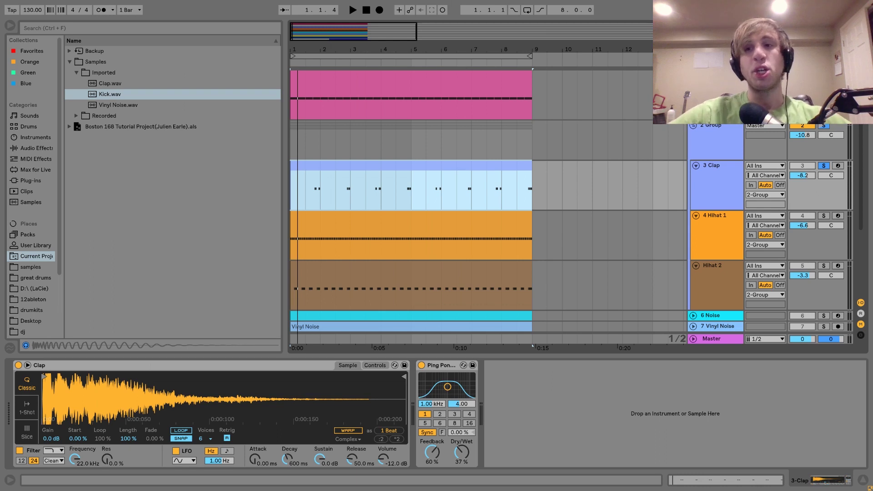
Step: Play the clap unsoloed with the other tracks, and solo it again to look over its device chain
left_click(824, 166)
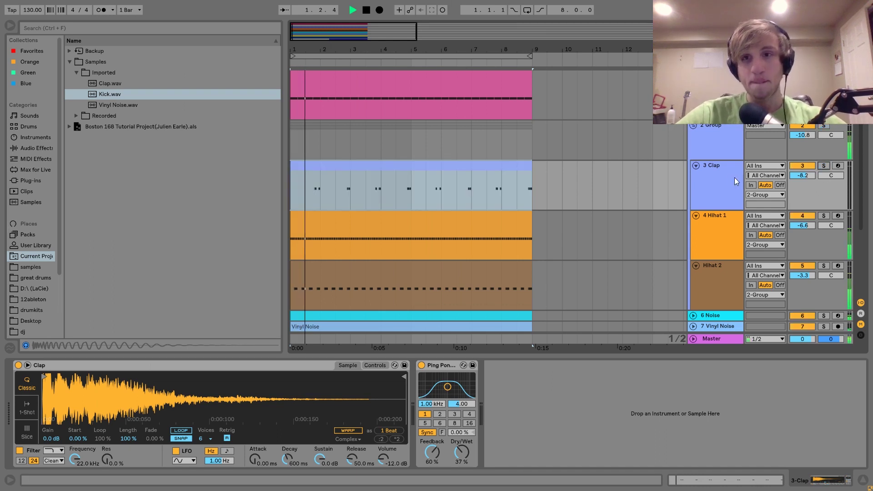
left_click(721, 176)
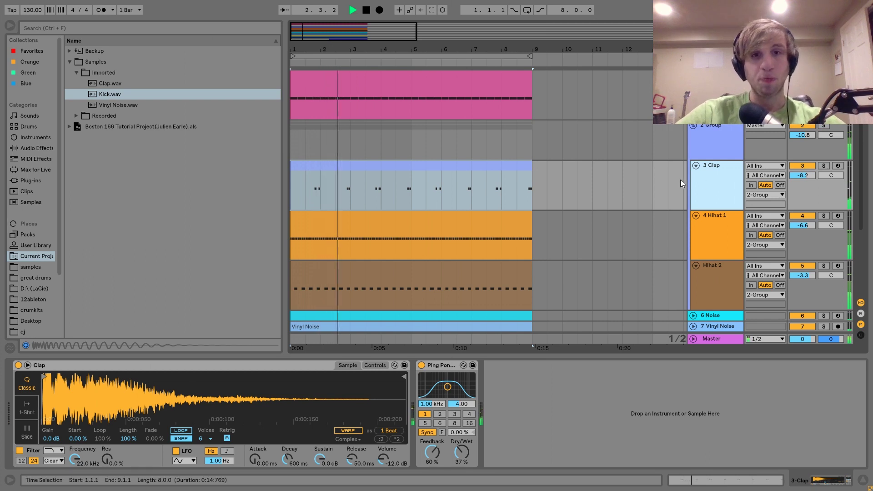
key("space")
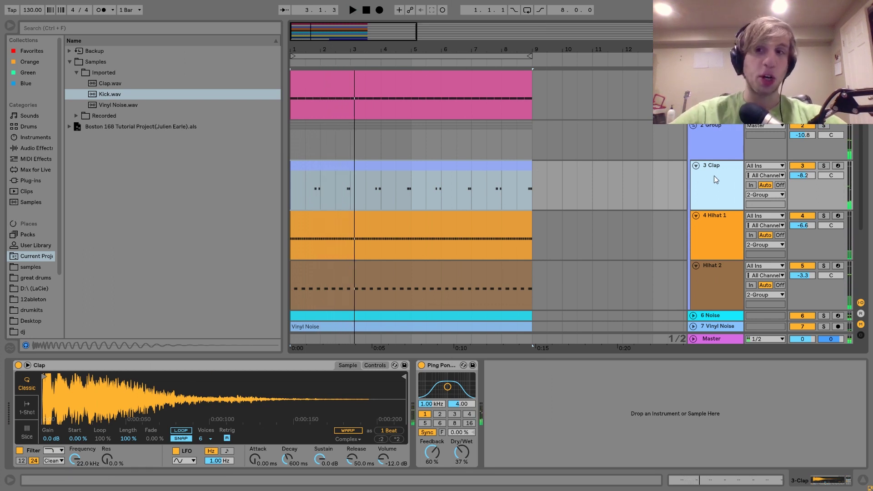
left_click(823, 165)
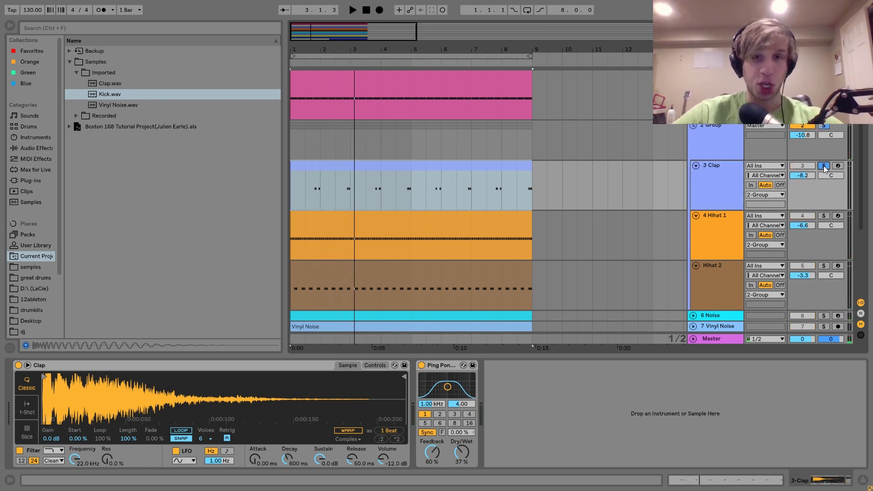
left_click(740, 169)
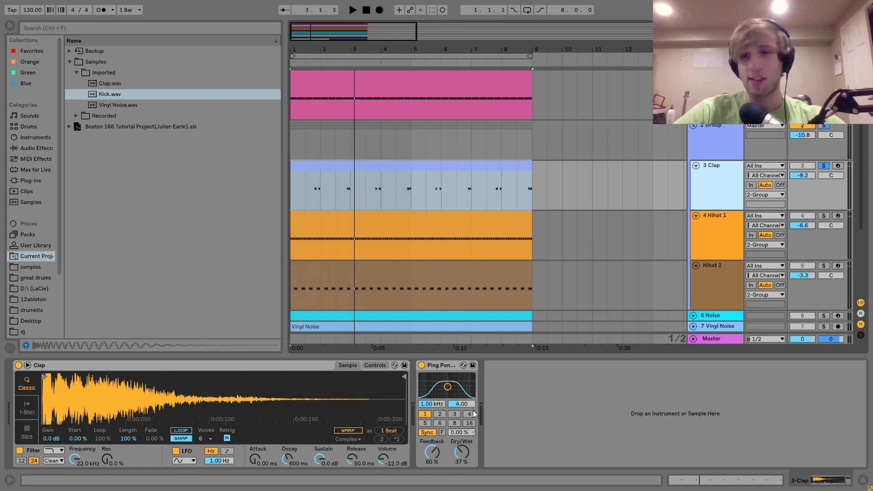
Step: Solo Hihat 1 and Hihat 2 together and play the two hi-hats
left_click(732, 253)
left_click(823, 216)
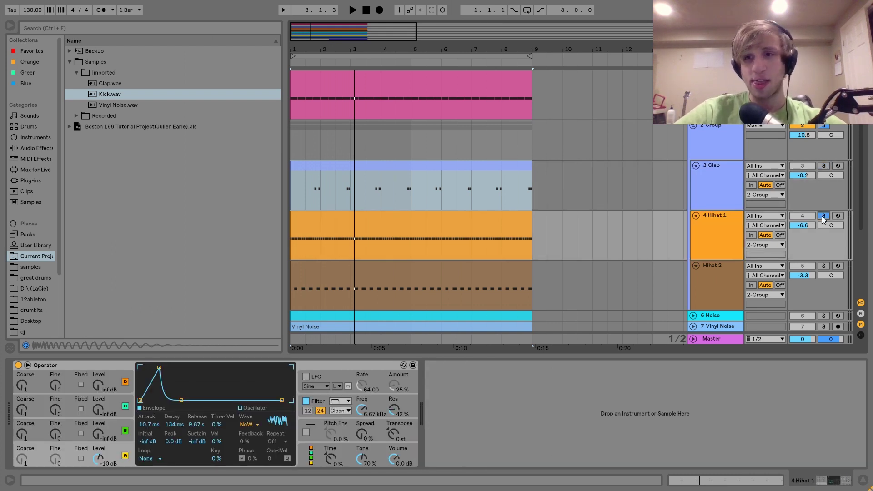
left_click(824, 265, "ctrl")
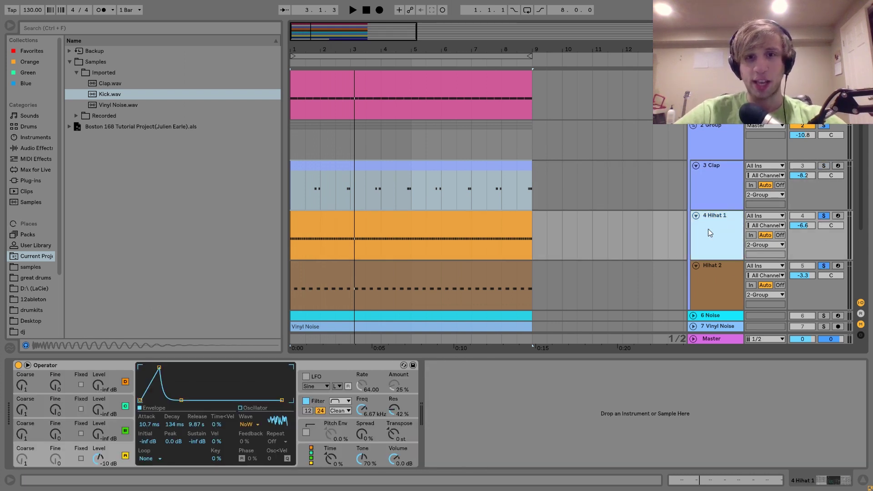
key("space")
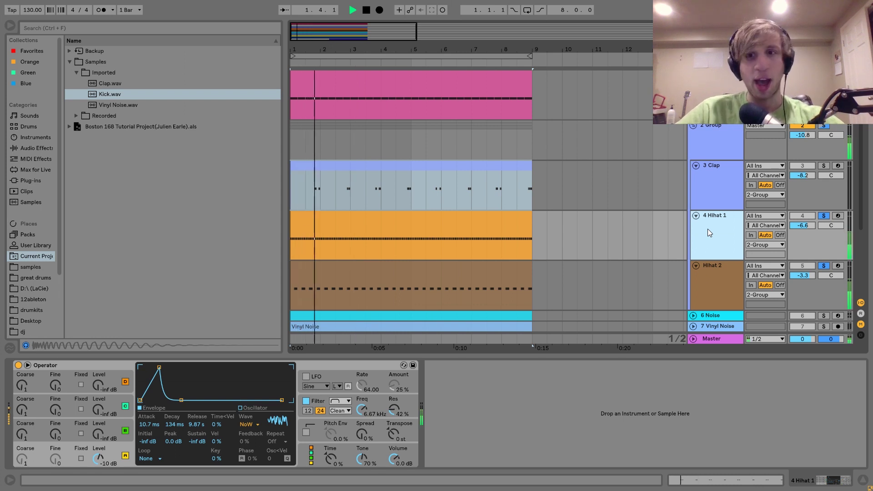
left_click(730, 280)
key("space")
Step: Unsolo Hihat 2, compare both hi-hats' Operator settings, and inspect Hihat 1's filter and oscillator A envelopes
left_click(823, 265)
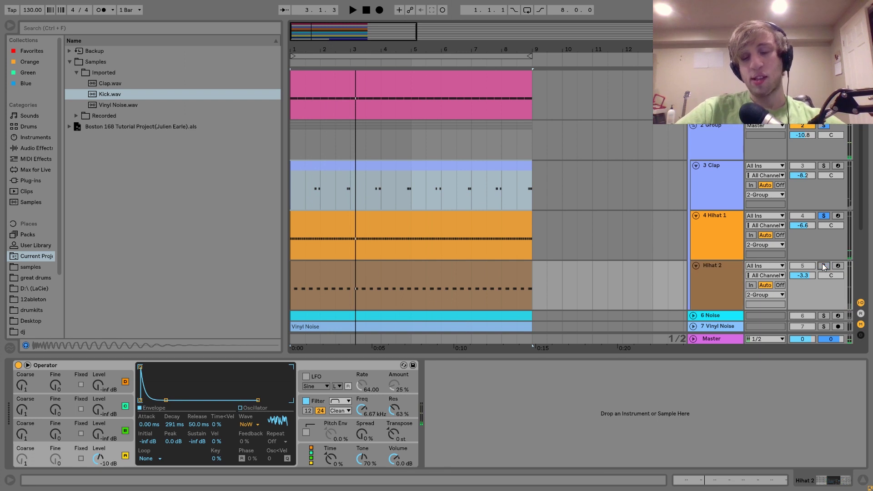
left_click(733, 224)
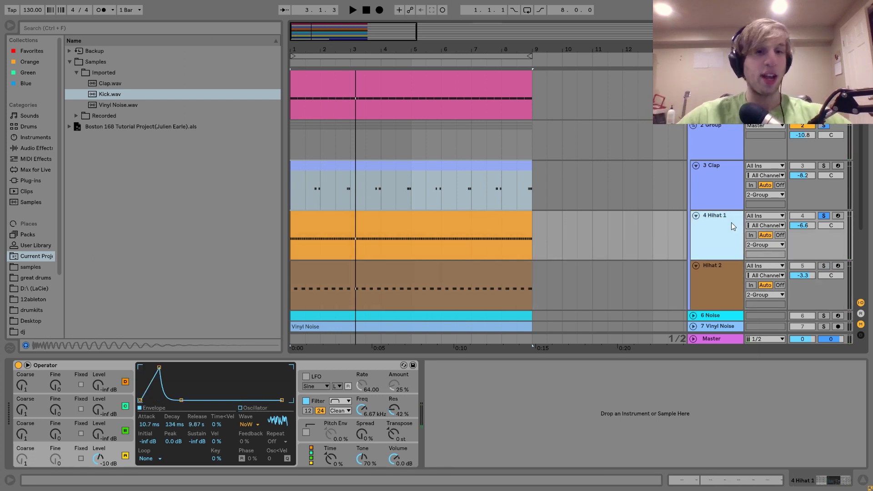
left_click(694, 276)
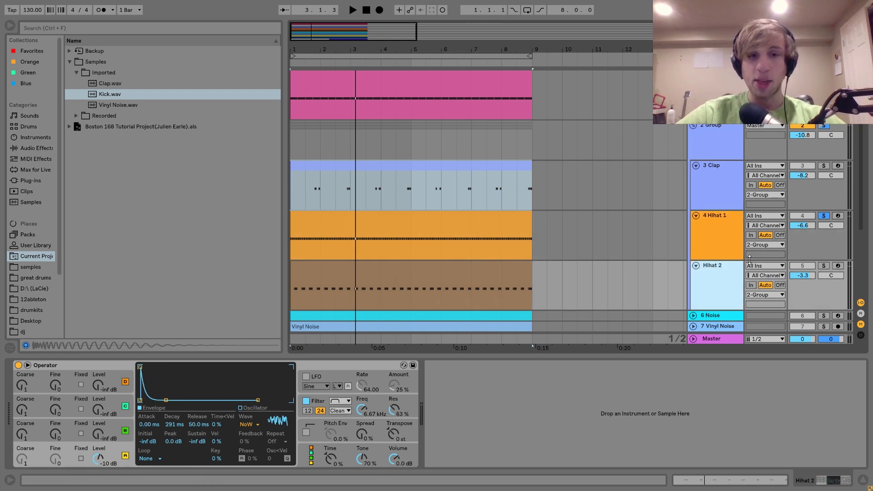
left_click(731, 246)
left_click(320, 403)
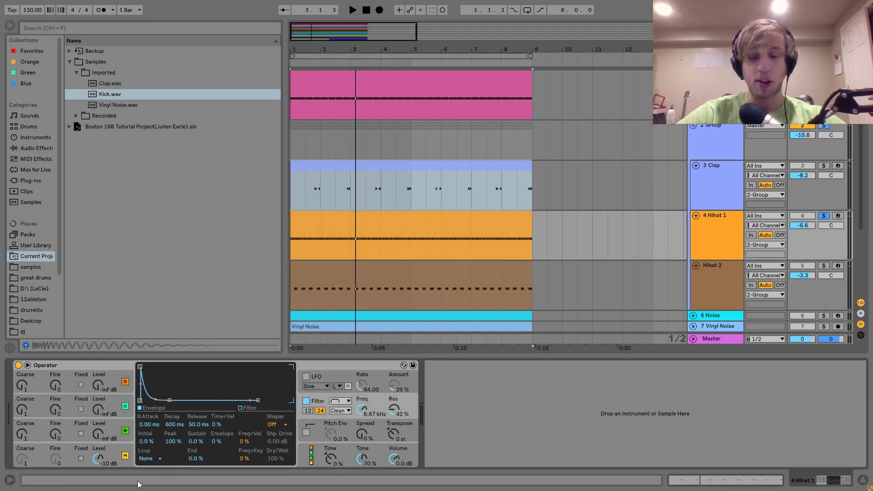
left_click(125, 455)
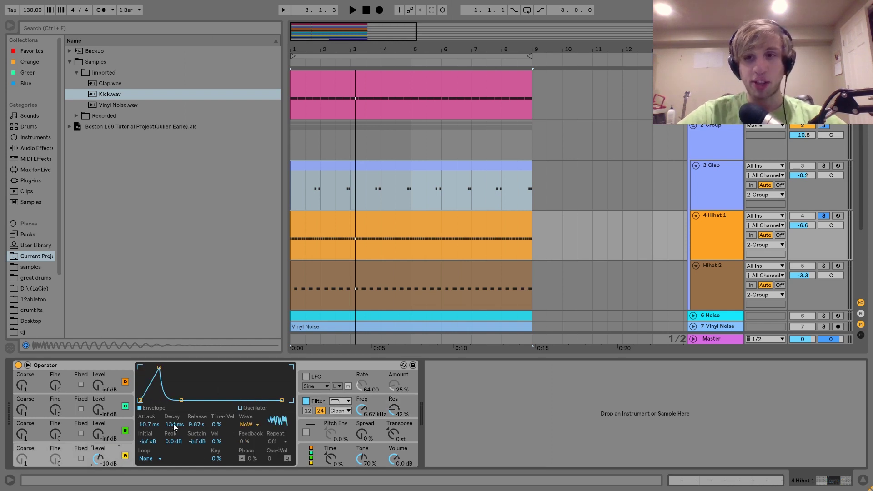
Step: Try a different oscillator A attack time while Hihat 1 plays, and undo the change
key("space")
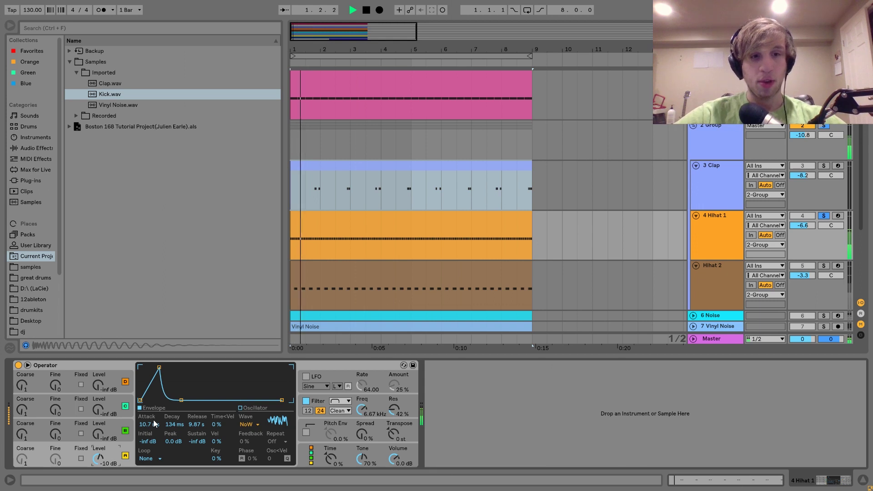
left_click_drag(154, 419, 152, 425)
key("ctrl+z")
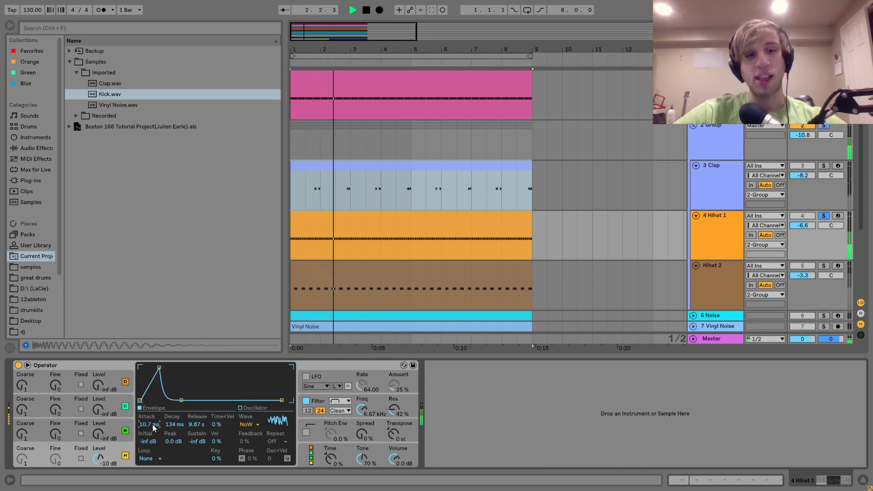
key("space")
key("space")
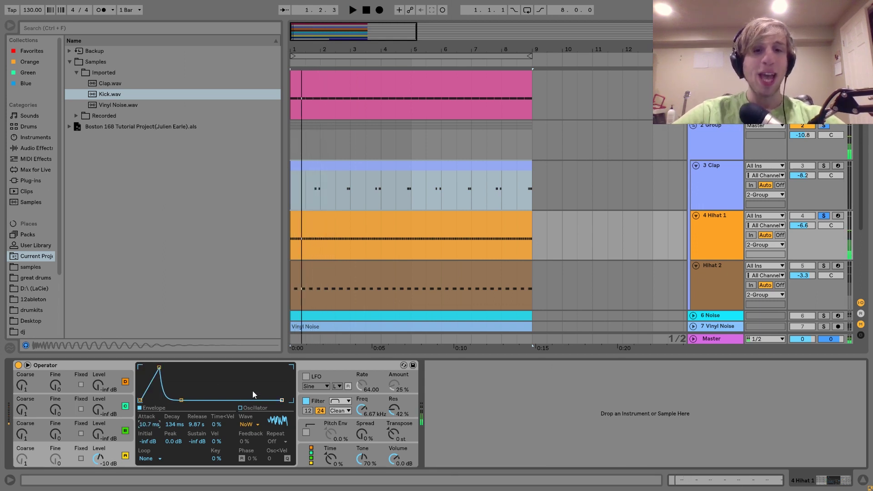
Step: Play Hihat 1 with Operator's filter switched off and back on to compare its effect
left_click(307, 401)
key("space")
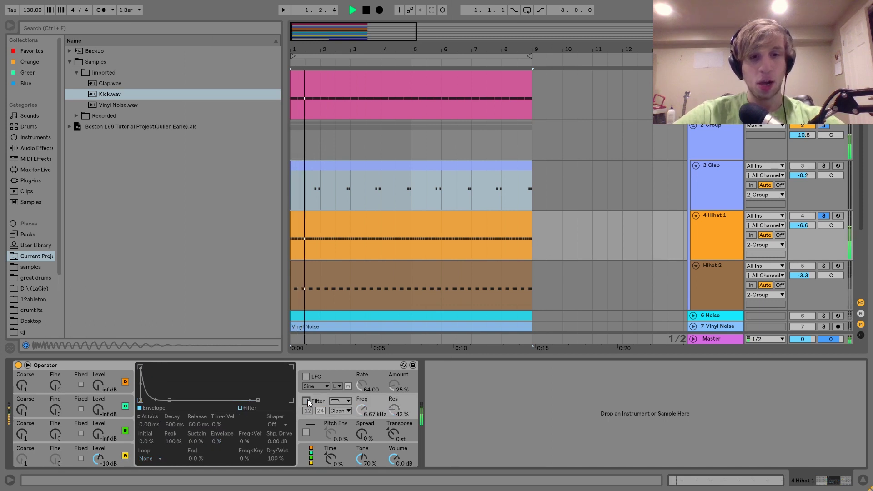
left_click(307, 401)
key("space")
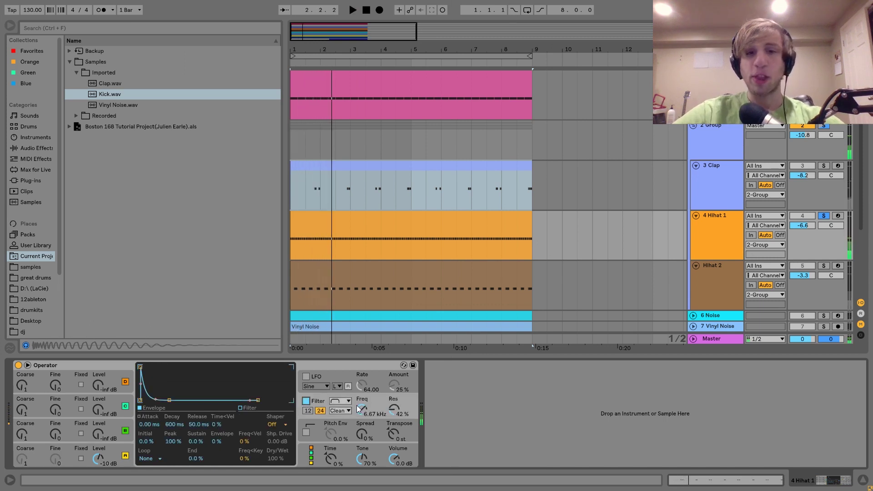
key("space")
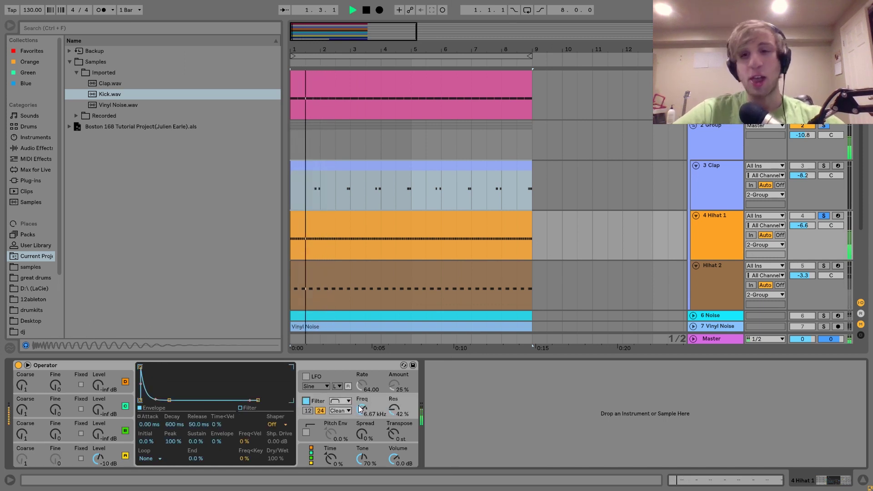
Step: Solo the Hihat 2 track and play it with its Operator settings shown
left_click(744, 287)
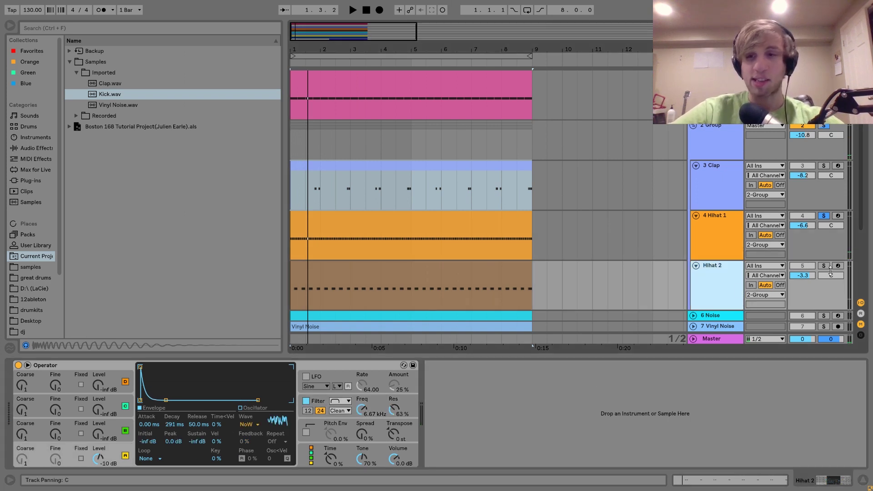
left_click(824, 266)
key("space")
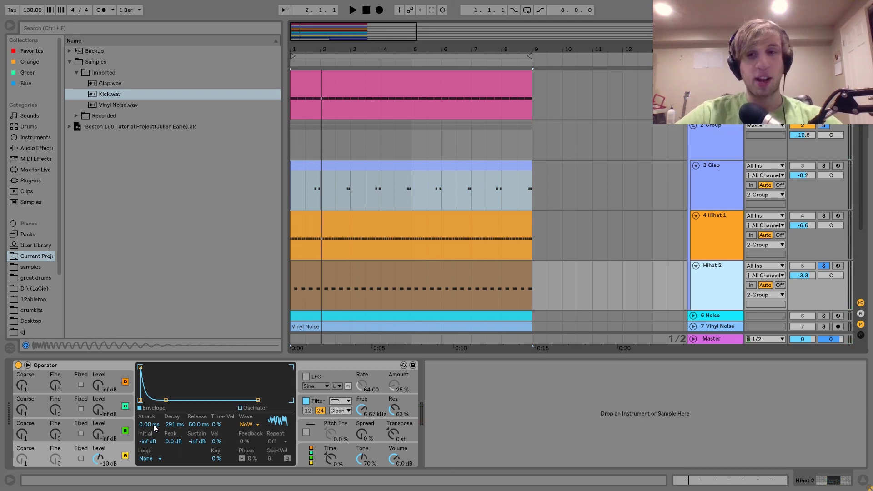
Step: Show Operator's filter envelope on Hihat 2 during playback, and compare its filter settings with Hihat 1's
left_click(319, 405)
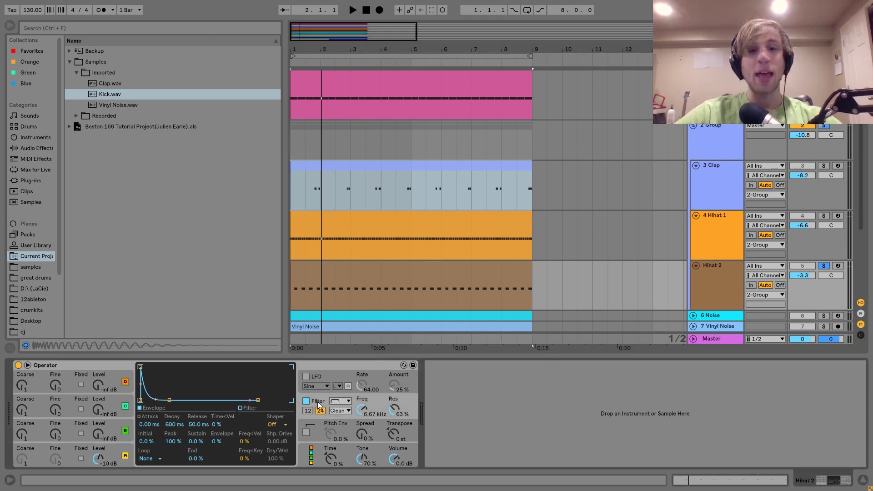
key("space")
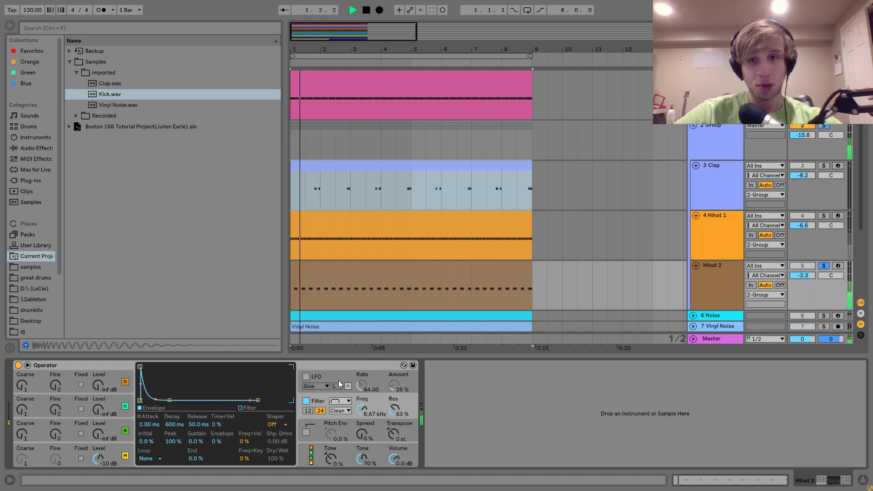
key("space")
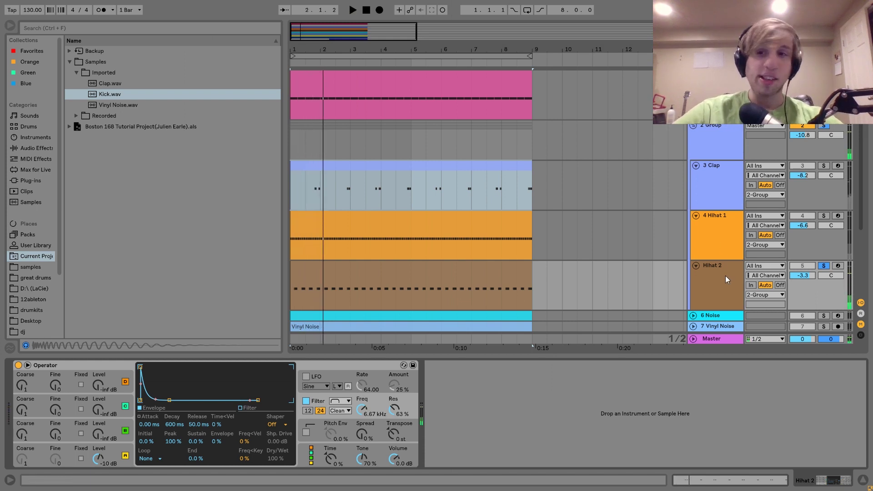
left_click(721, 254)
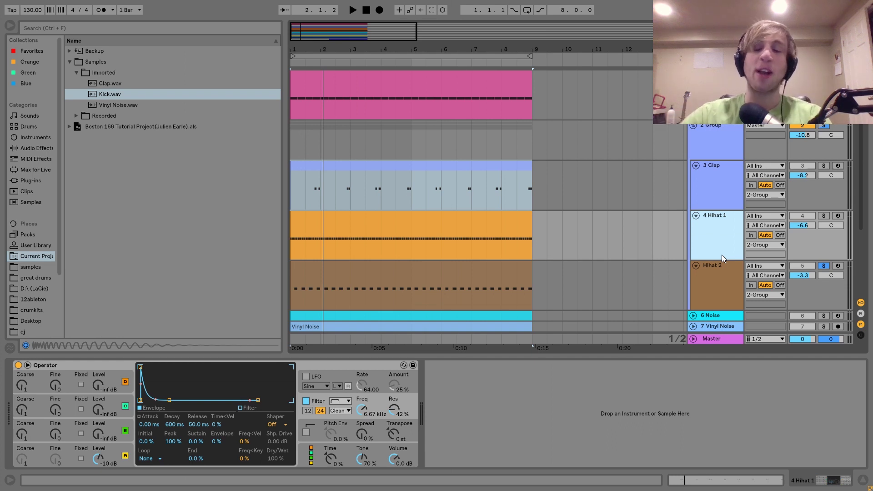
left_click(719, 269)
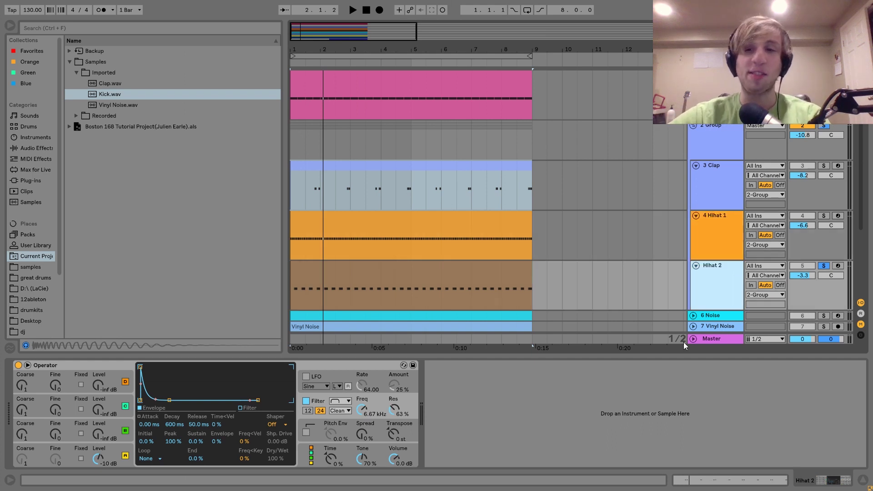
Step: Solo Hihat 1 together with Hihat 2 and play both hi-hats
left_click(823, 215)
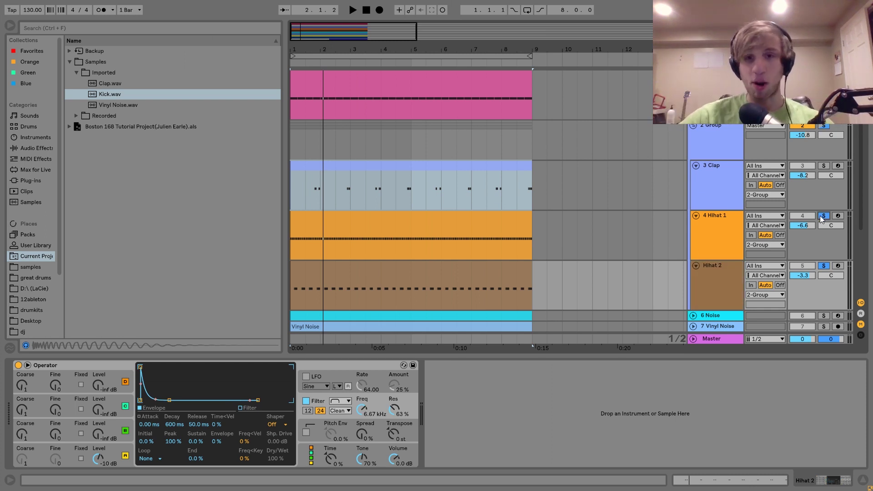
key("space")
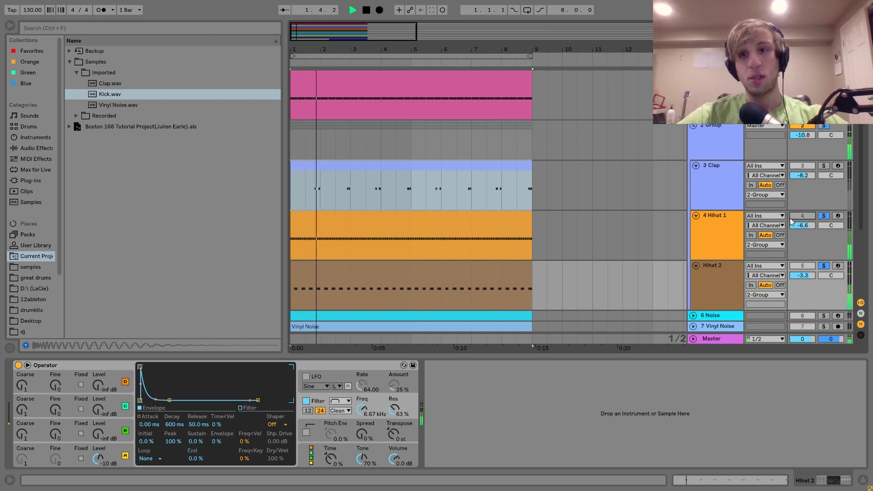
key("space")
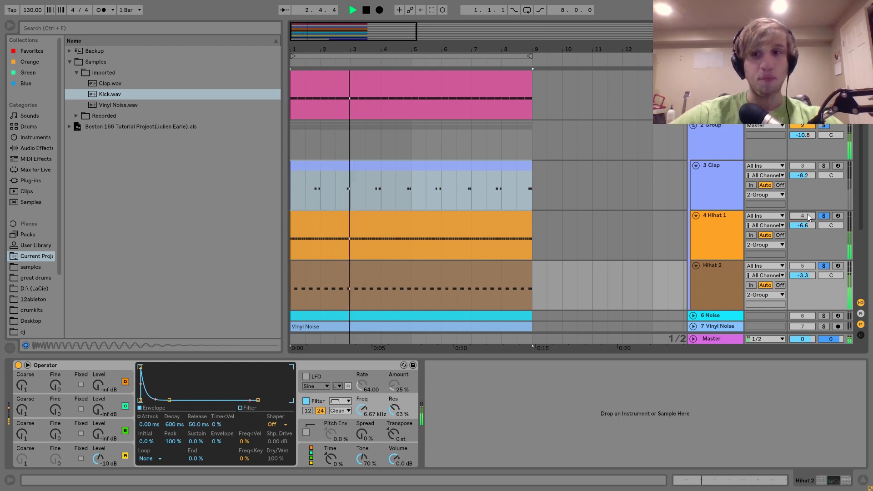
Step: Loop the arrangement over the full eight-bar Hihat 1 clip
left_click(724, 226)
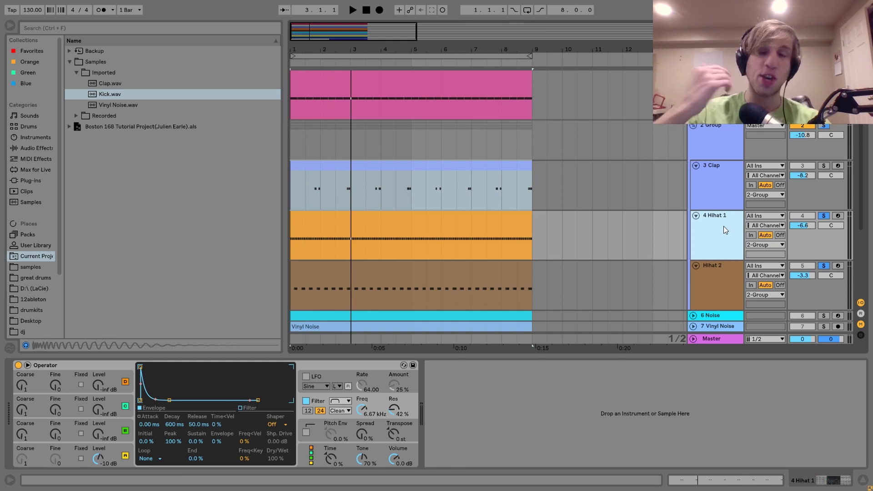
left_click(455, 219)
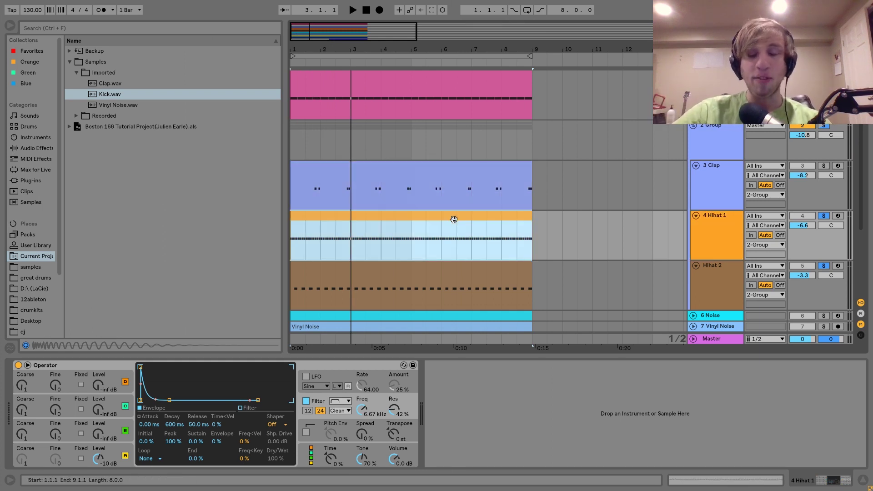
key("ctrl+l")
Step: Show the device chain on the clap and hi-hat group and solo the whole group
left_click(729, 205)
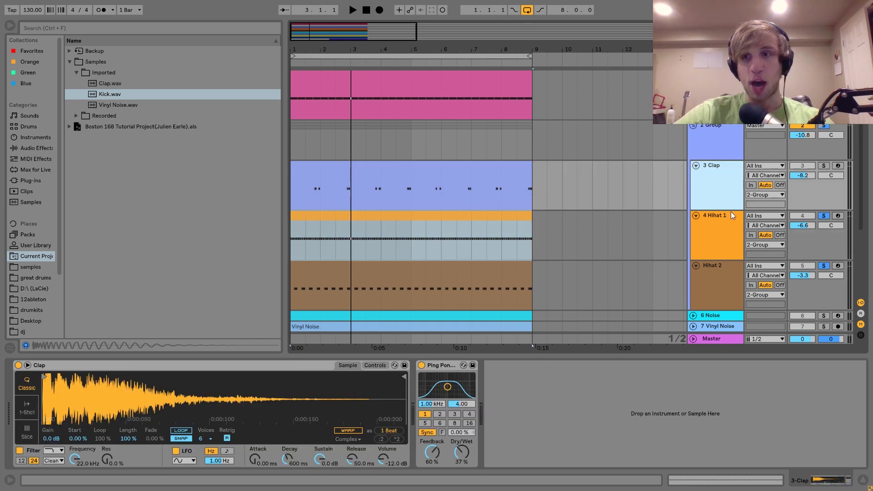
left_click(712, 147)
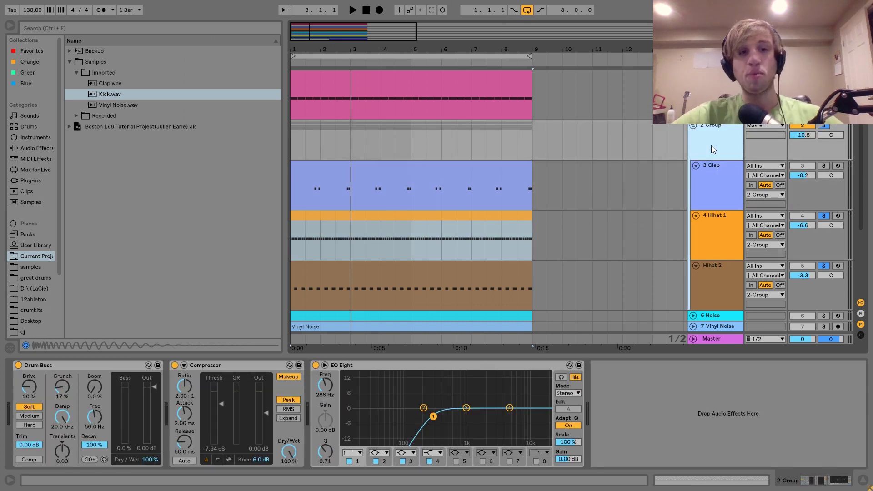
left_click(824, 127)
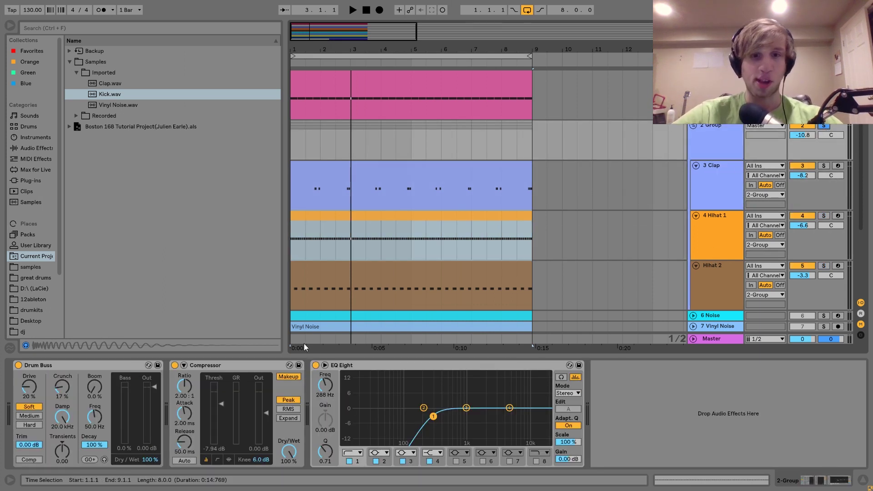
Step: Bypass the group's EQ Eight, Compressor and Drum Buss, then re-enable them in chain order during playback to hear their effect
left_click(316, 366)
left_click(174, 366)
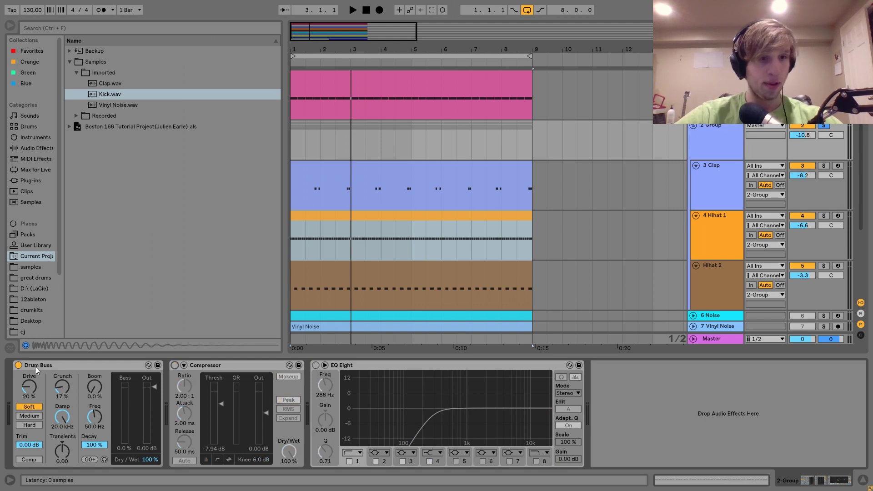
left_click(18, 366)
key("space")
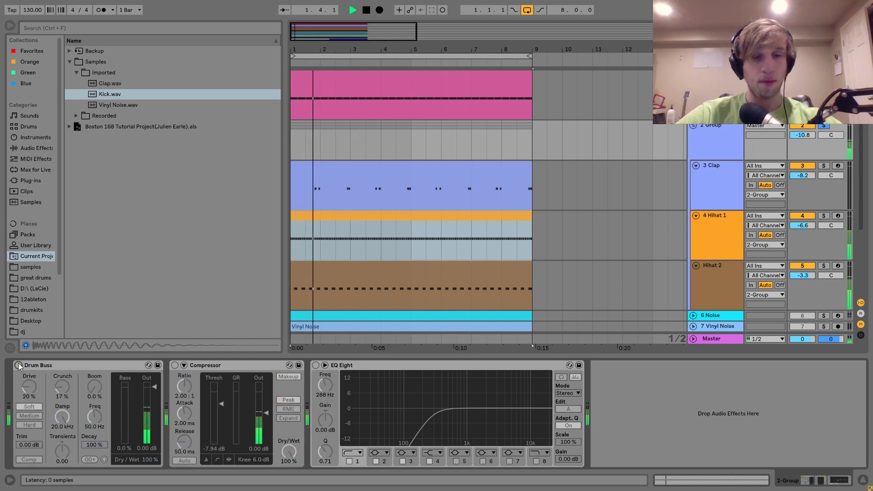
left_click(18, 366)
left_click(175, 365)
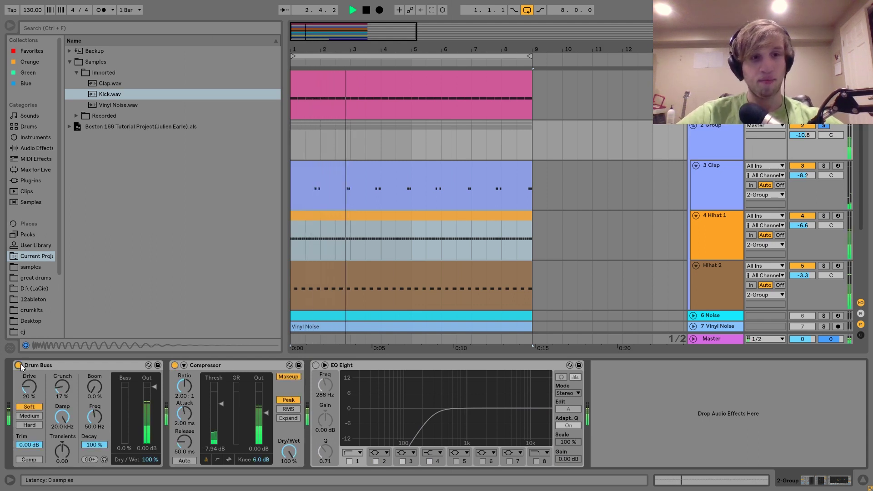
left_click(316, 365)
key("space")
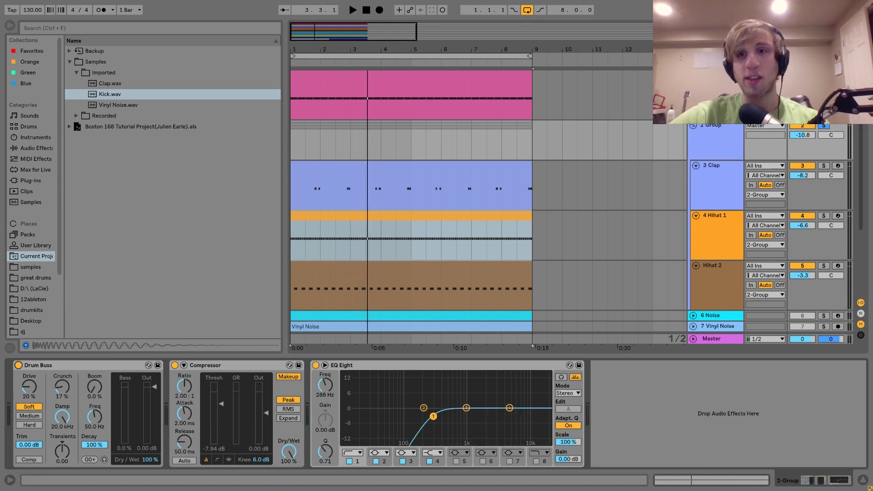
Step: Solo the Kick track and play it with its Drum Buss switched off and back on
left_click(717, 76)
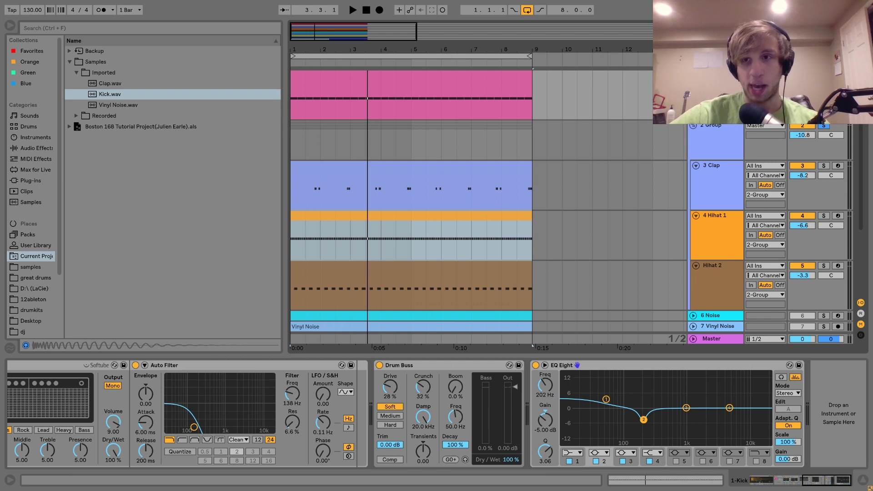
left_click(824, 76)
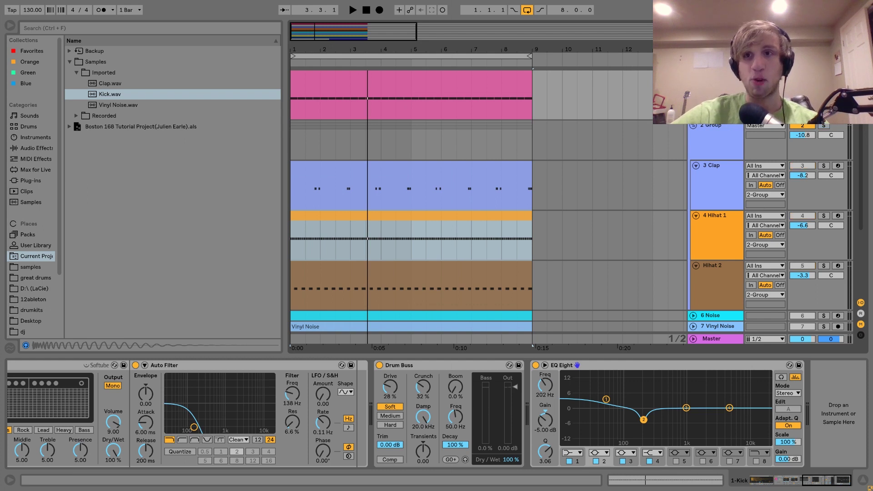
left_click(379, 366)
key("space")
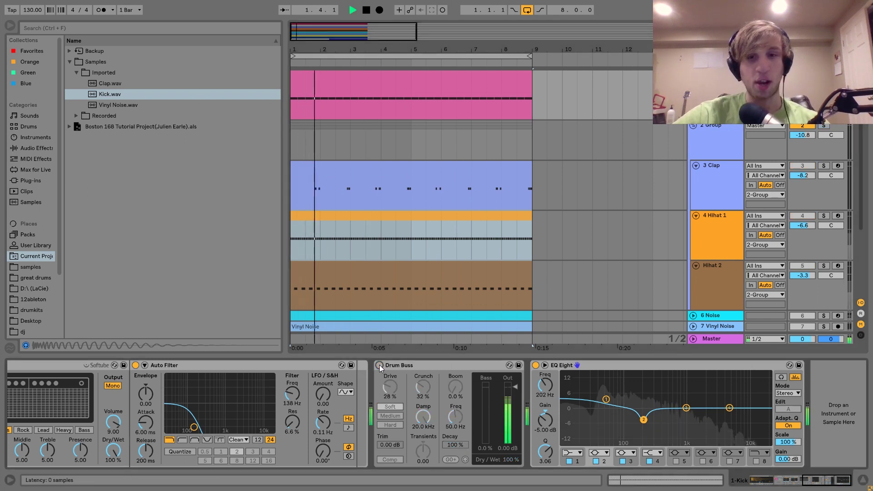
left_click(379, 365)
key("space")
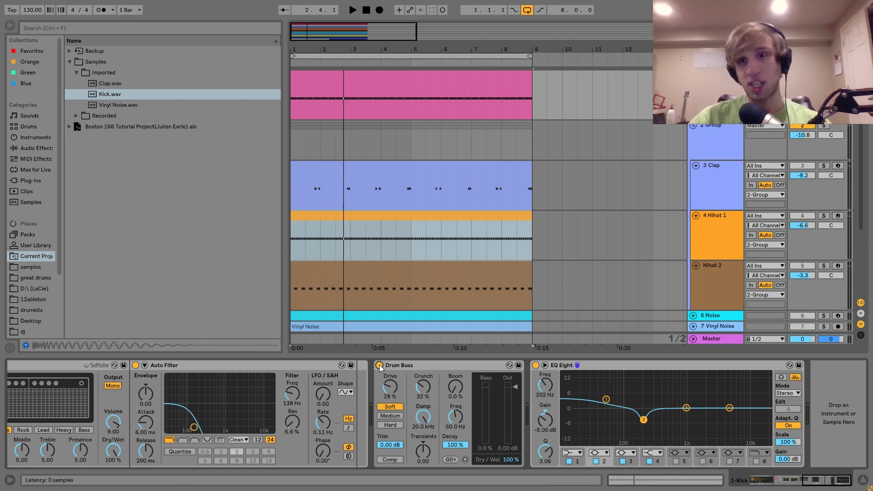
Step: Bypass the group's Compressor and EQ Eight, and play the group with Drum Buss off and back on
left_click(721, 149)
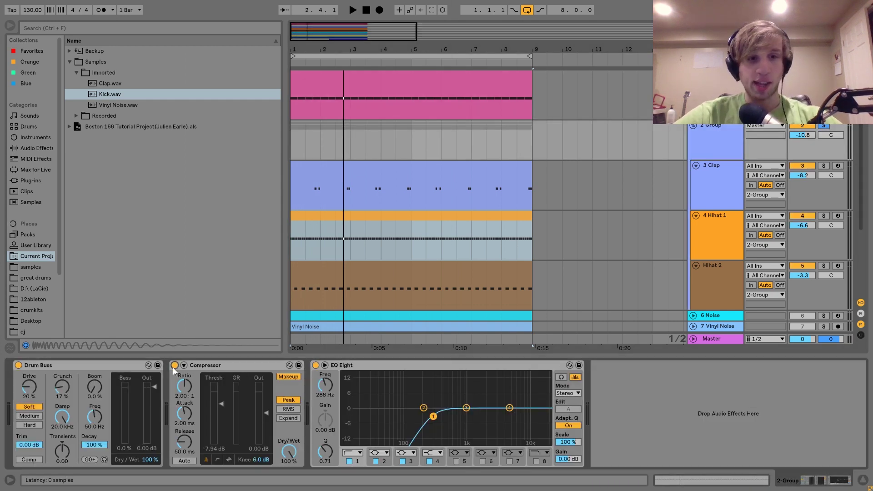
left_click(315, 366)
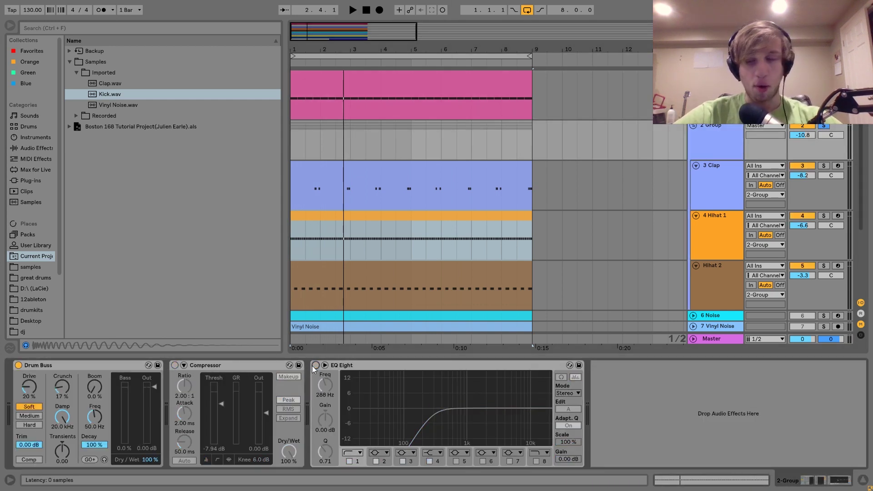
left_click(19, 365)
key("space")
left_click(18, 365)
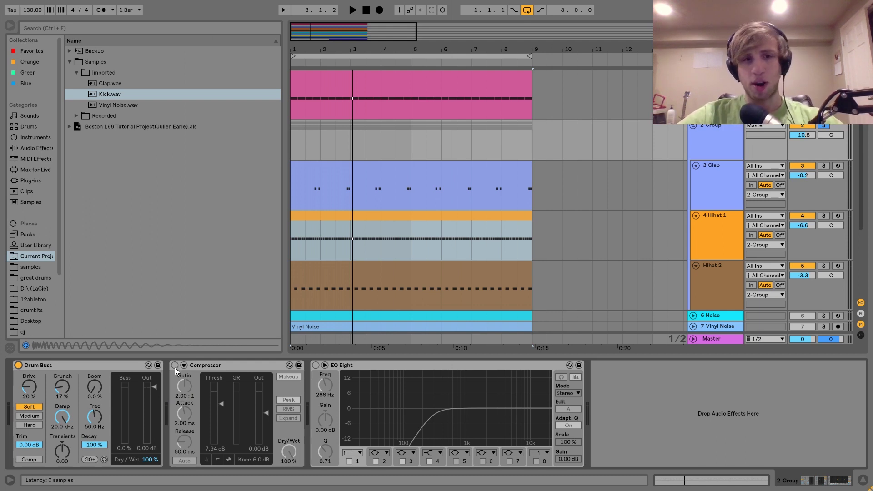
Step: Play the group with its Compressor bypassed and enabled to compare the sound
key("space")
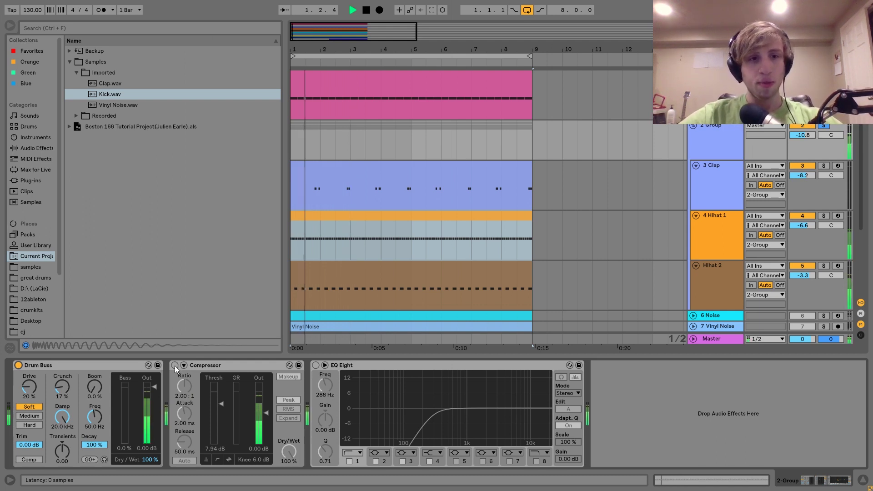
left_click(175, 365)
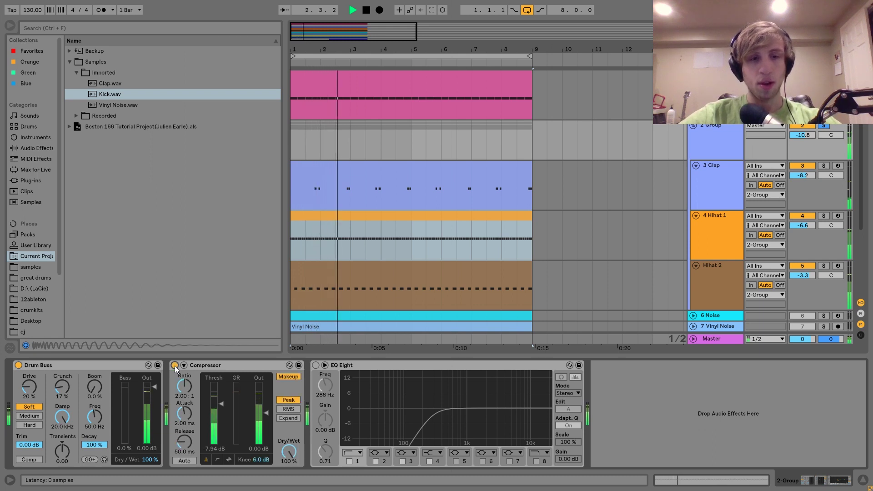
key("space")
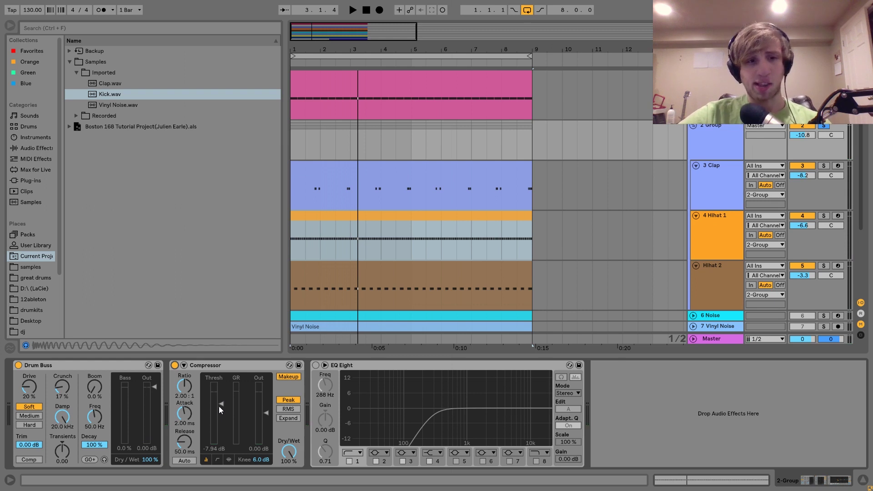
key("space")
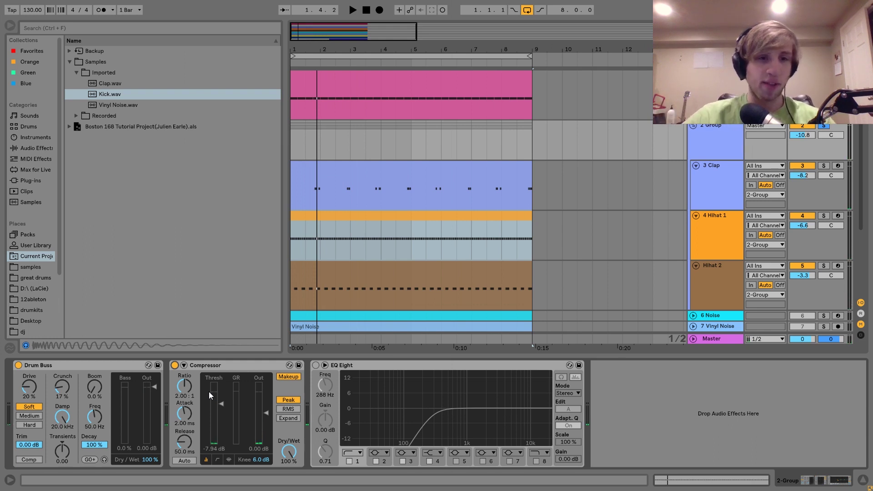
left_click(175, 365)
key("space")
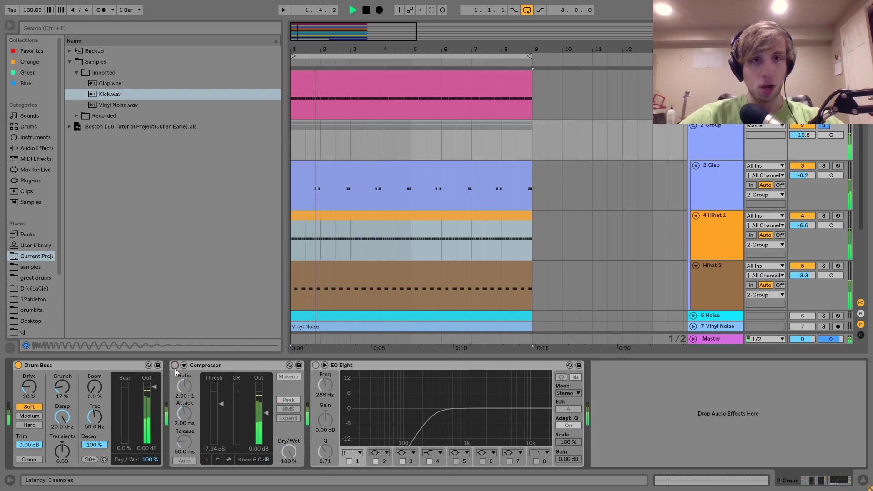
left_click(175, 366)
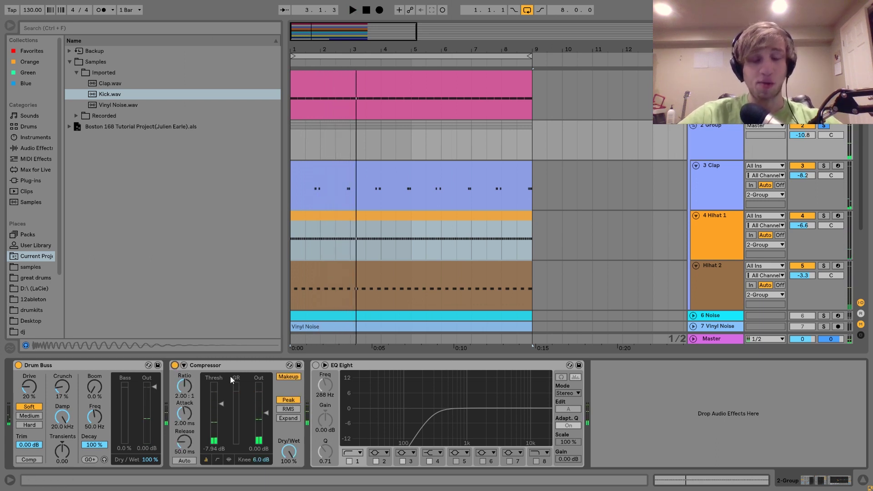
Step: Turn the group's EQ Eight back on and play it with the band 1 low cut off and on
left_click(315, 365)
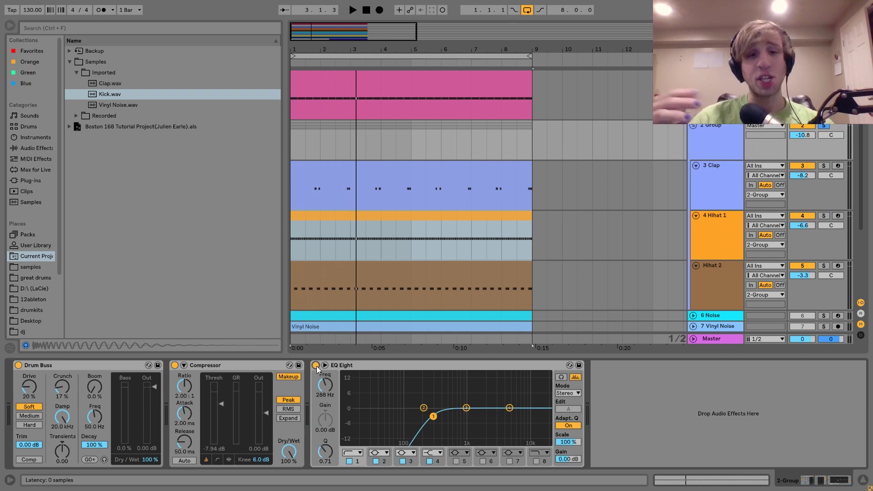
key("space")
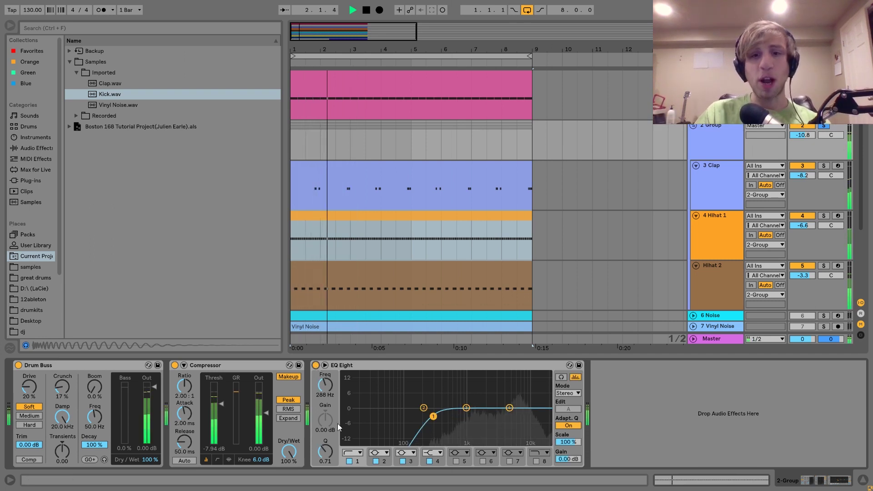
left_click(349, 462)
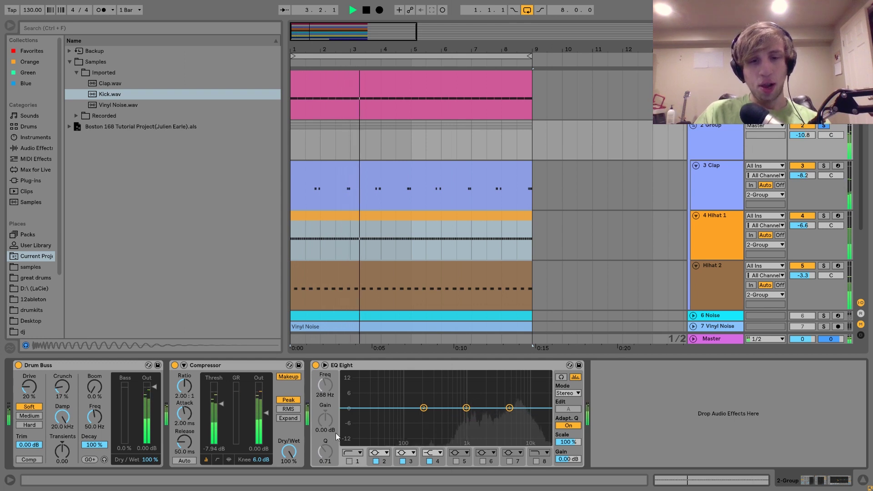
left_click(350, 462)
key("space")
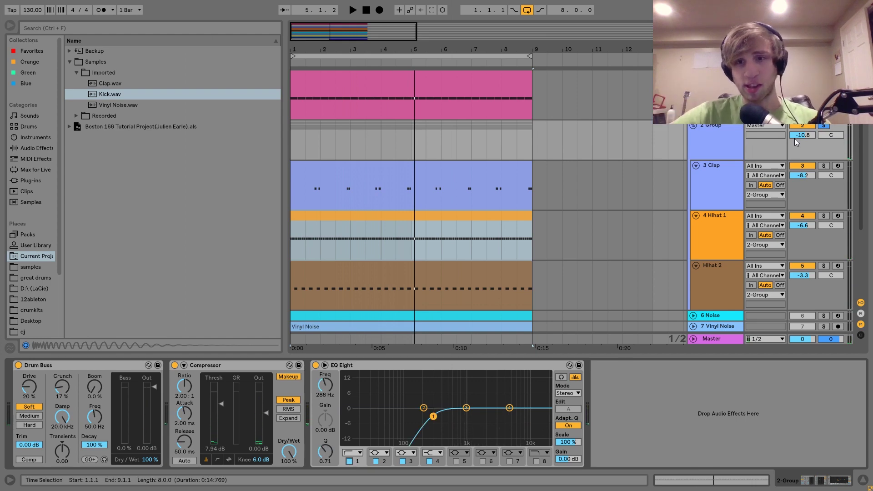
Step: Fold the clap and hi-hat group in the arrangement
left_click(692, 126)
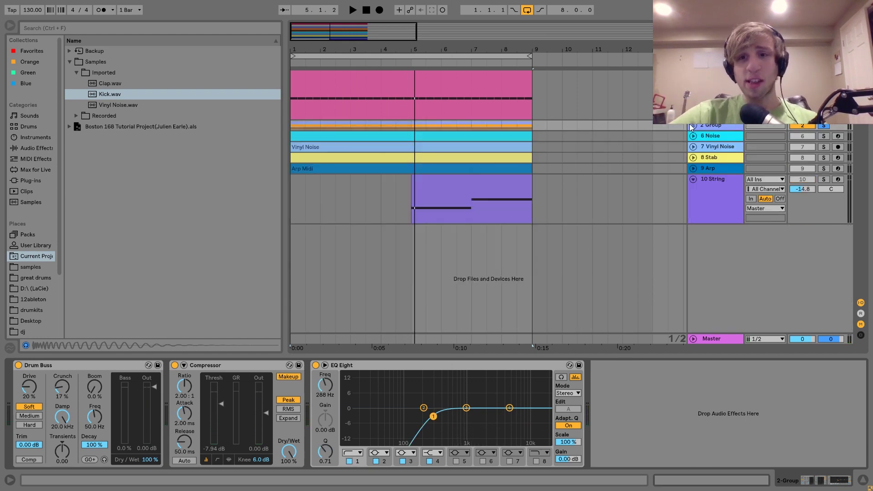
Step: Show the Noise track's devices, solo the Noise and Vinyl Noise tracks, and play them together
left_click(713, 136)
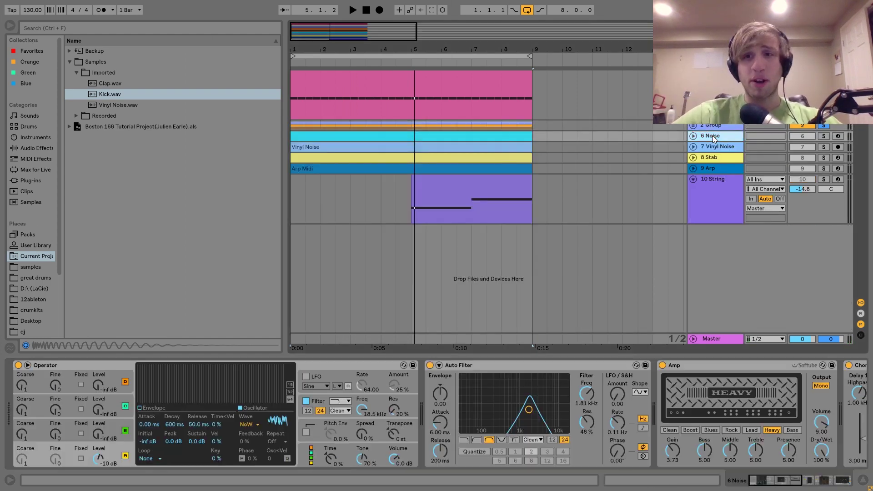
left_click(825, 137)
left_click(824, 148, "ctrl")
key("space")
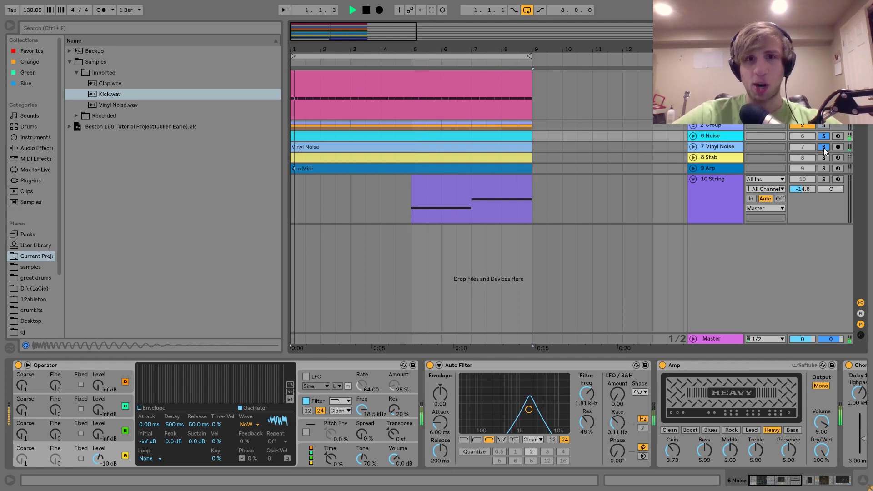
Step: Play the Noise track soloed by itself, and play the Vinyl Noise track soloed by itself
left_click(828, 148)
key("space")
key("space")
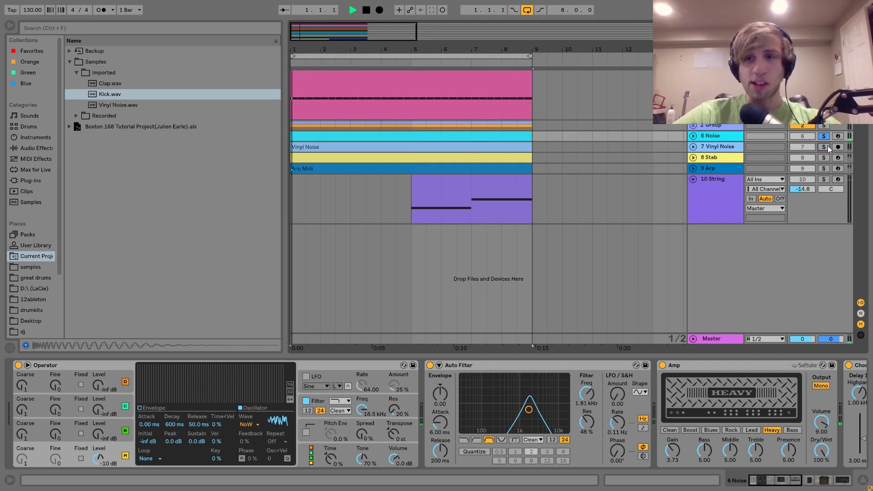
key("space")
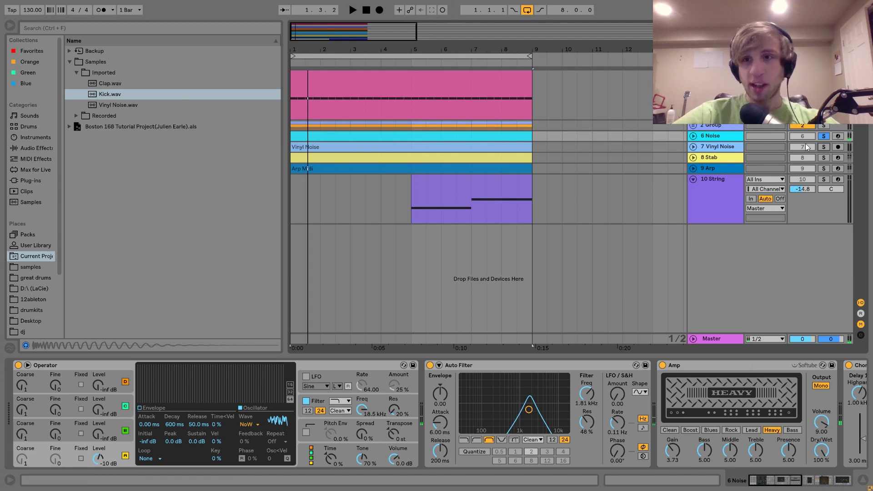
left_click(823, 147)
key("space")
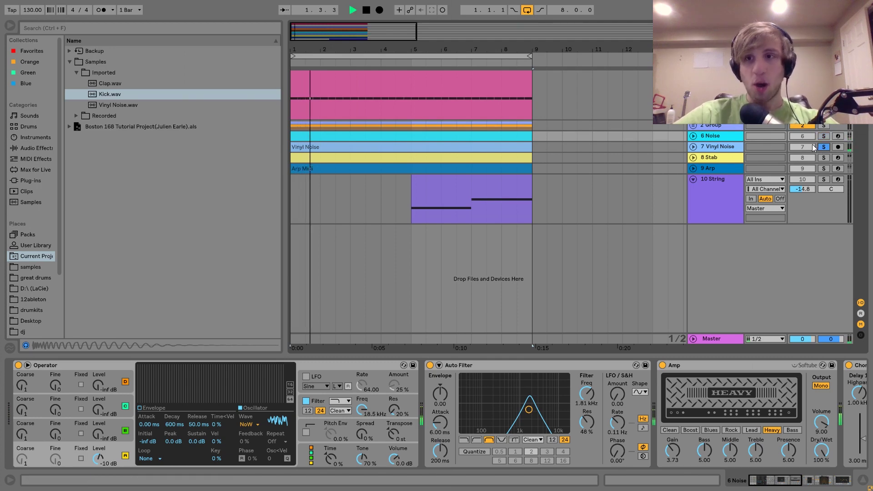
key("space")
Step: Unfold the Noise track in the arrangement, solo it and play its MIDI clip
left_click(715, 135)
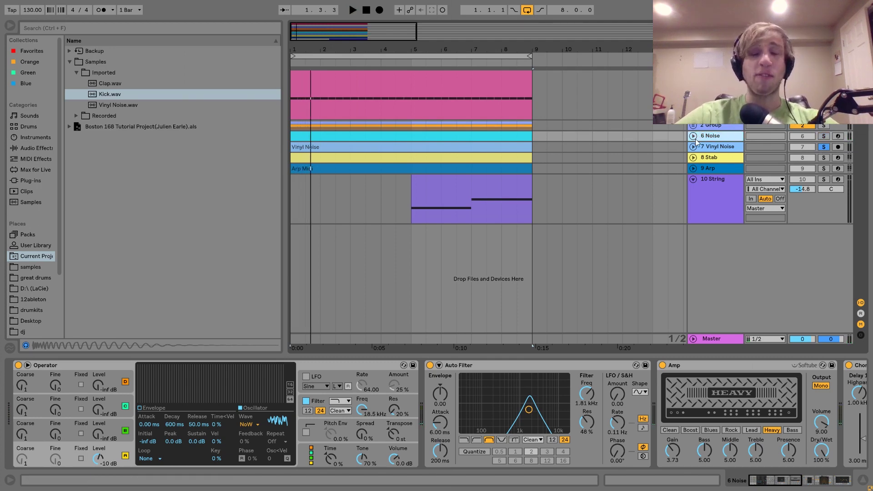
left_click(693, 135)
left_click(824, 136)
left_click(494, 136)
key("space")
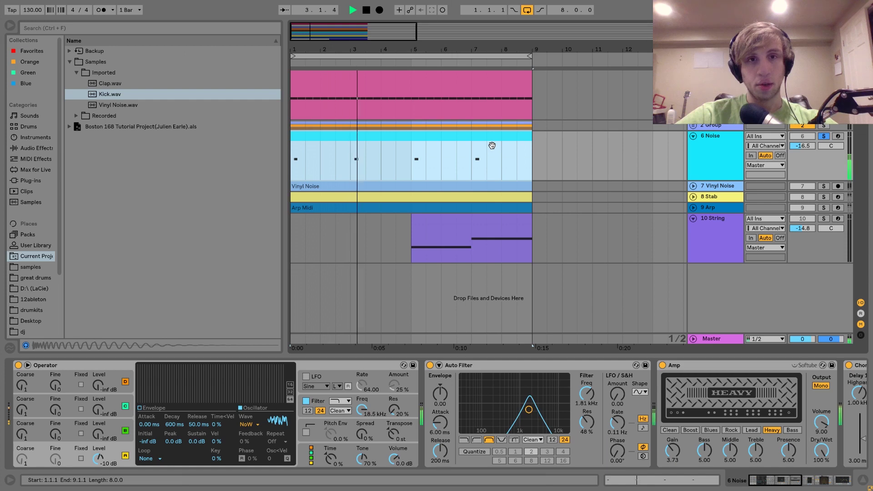
key("space")
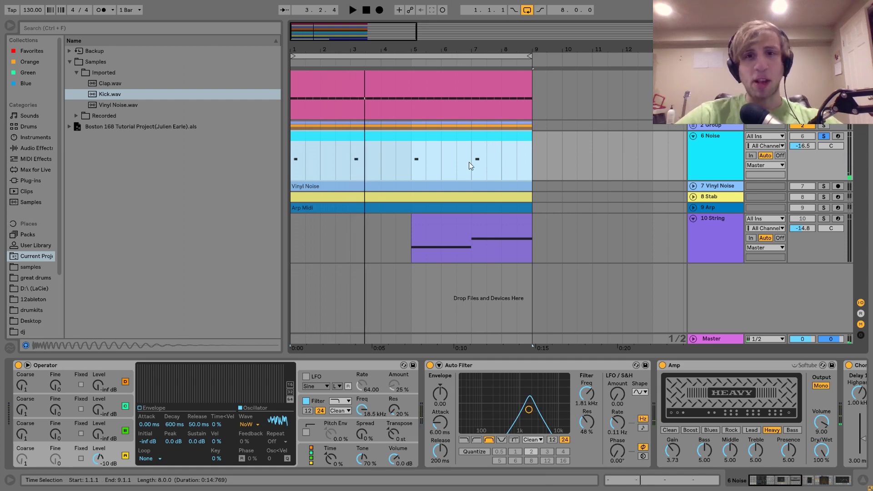
Step: Play the whole arrangement with the Noise track unsoloed, and solo Noise again
left_click(823, 136)
key("space")
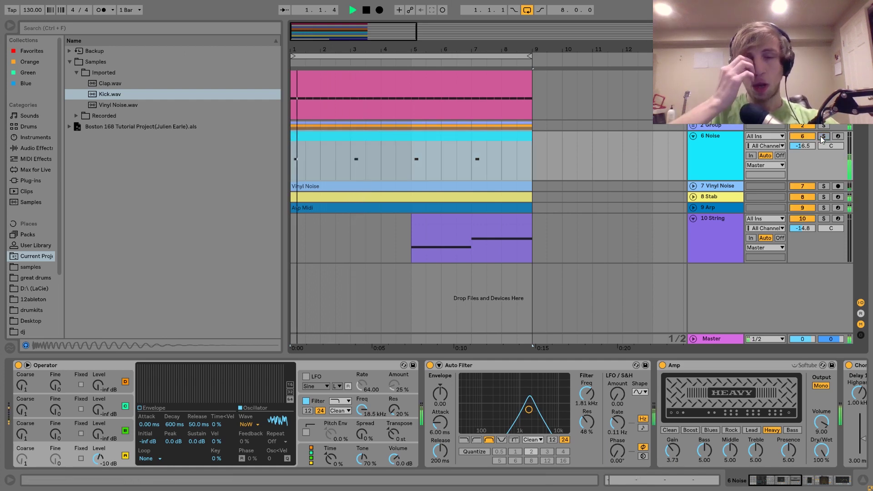
left_click(822, 136)
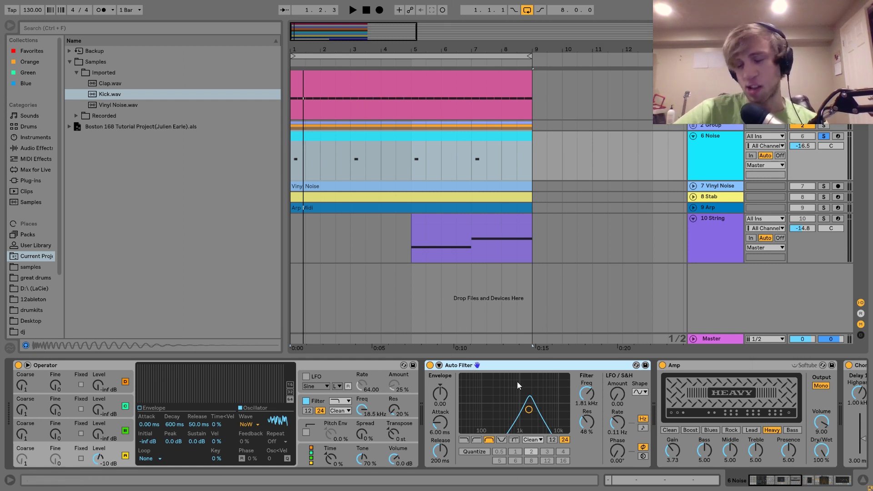
Step: Look through the Noise track's effects and play the track with Amp bypassed and enabled
scroll(517, 381, "right", 5)
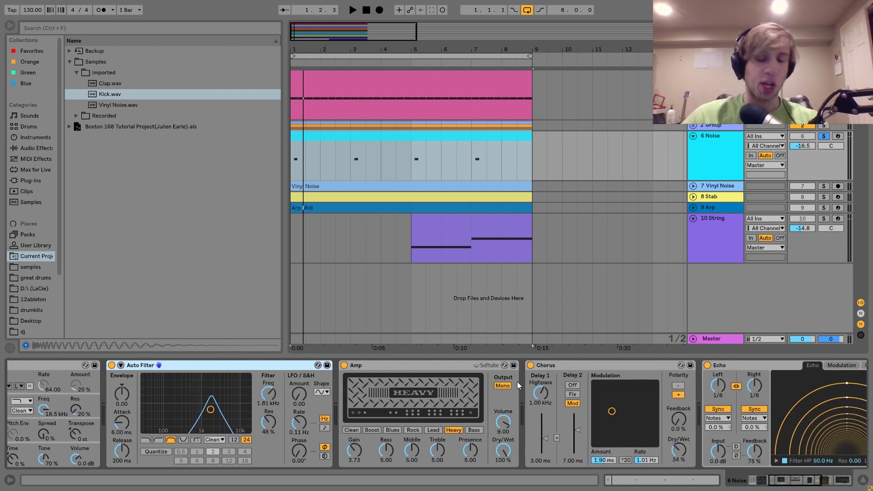
scroll(517, 381, "left", 2)
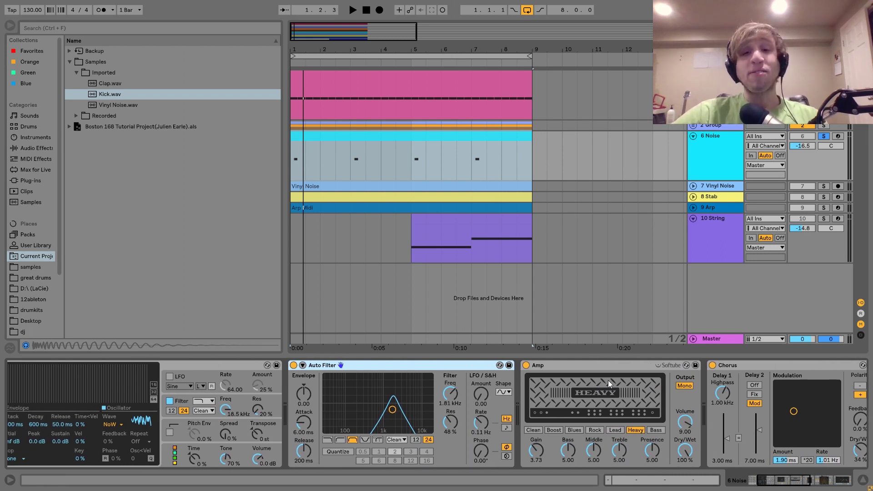
left_click(574, 367)
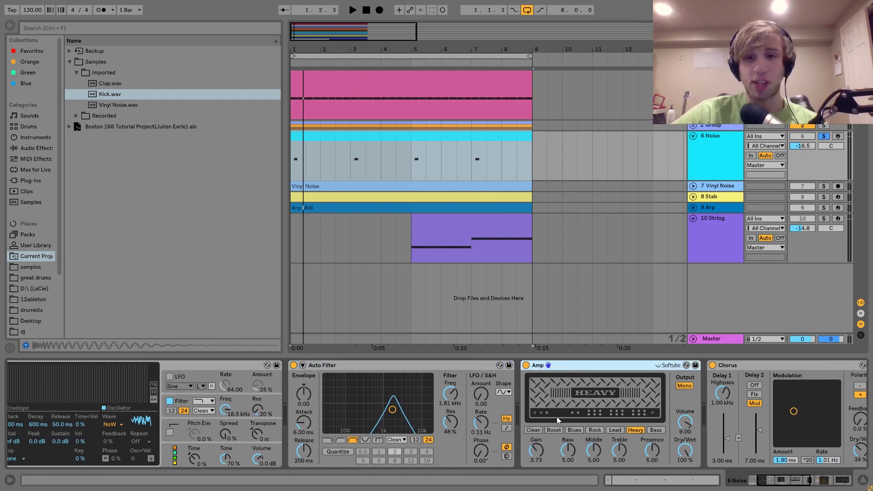
left_click(526, 365)
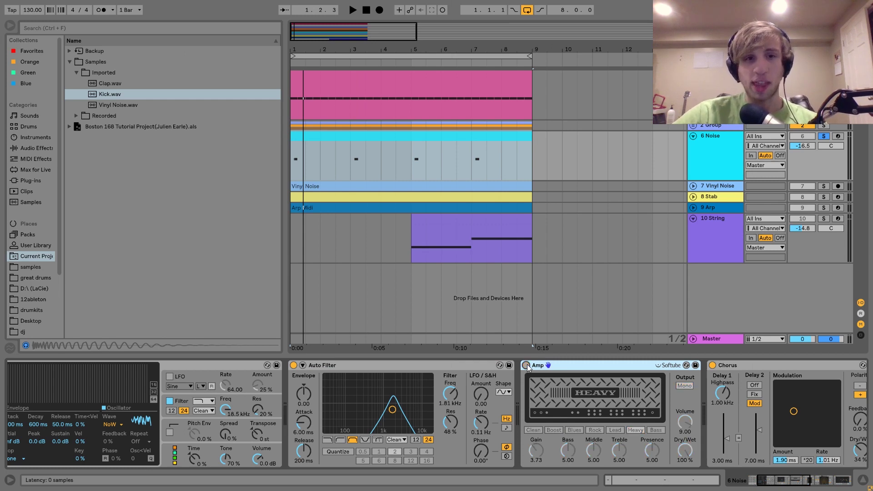
key("space")
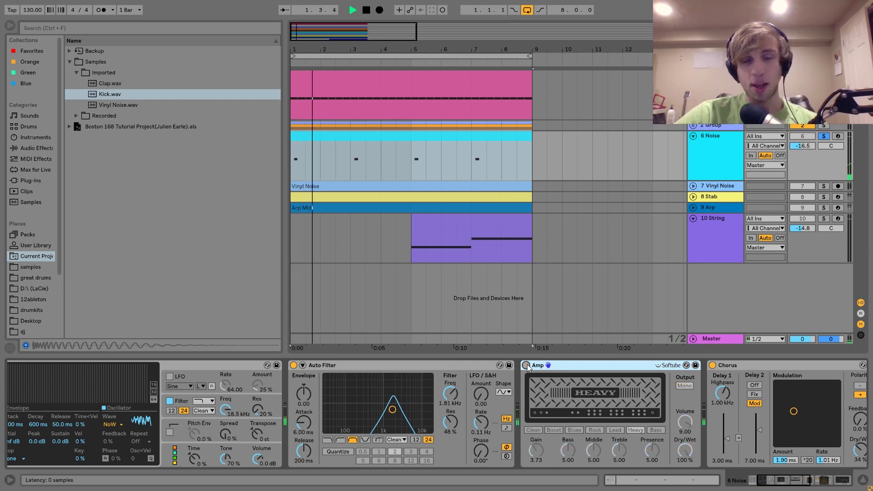
key("space")
left_click(527, 365)
key("space")
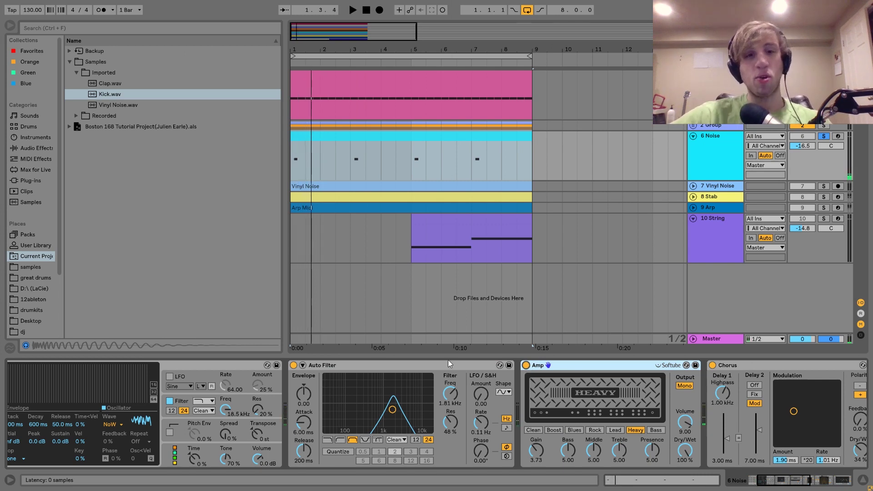
Step: With Amp bypassed, play the Noise track with Auto Filter off and on, and play it again with Amp re-enabled
left_click(199, 363)
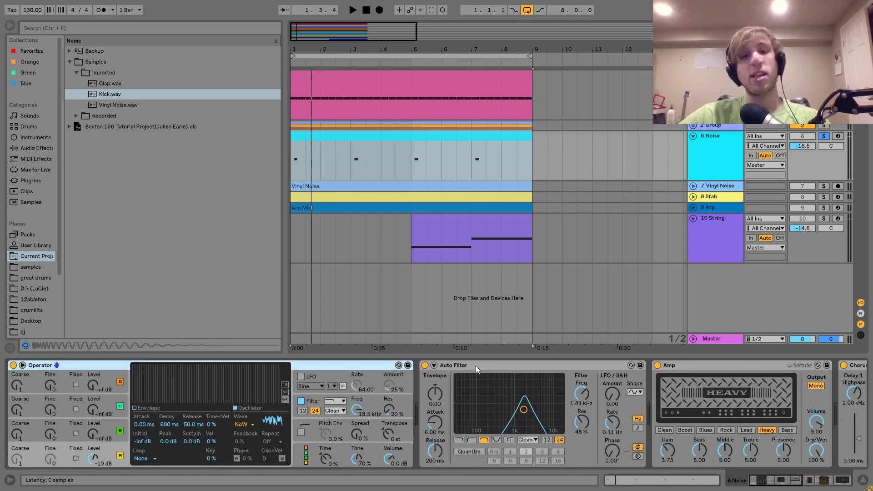
left_click(478, 365)
left_click(657, 366)
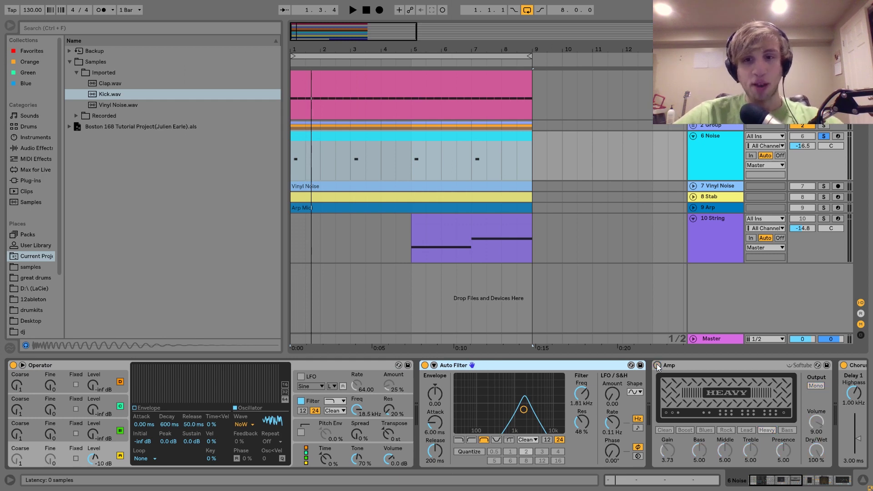
left_click(425, 365)
key("space")
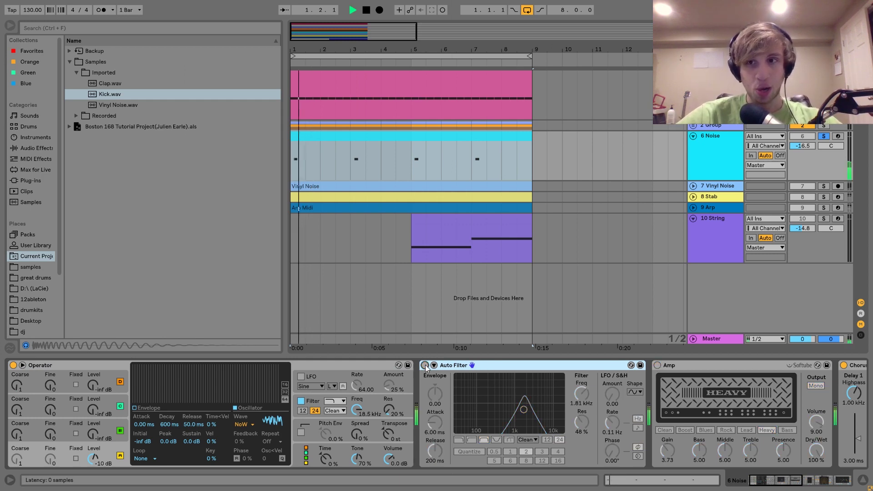
left_click(424, 365)
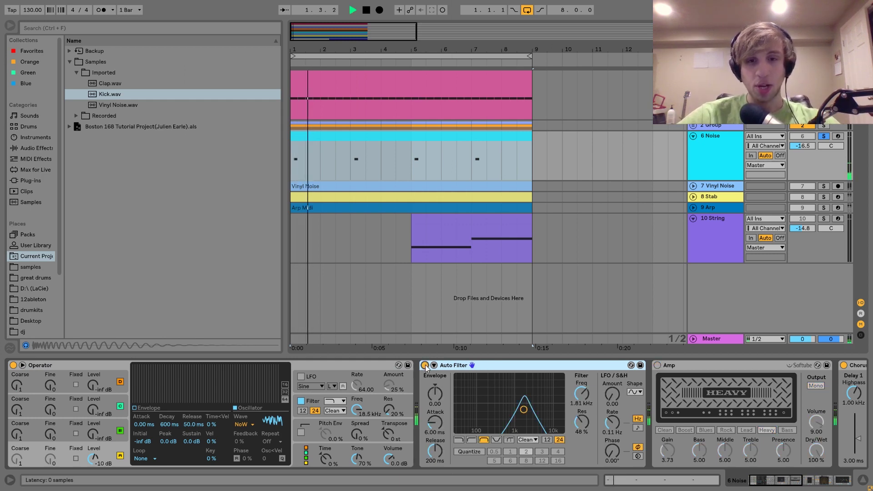
key("space")
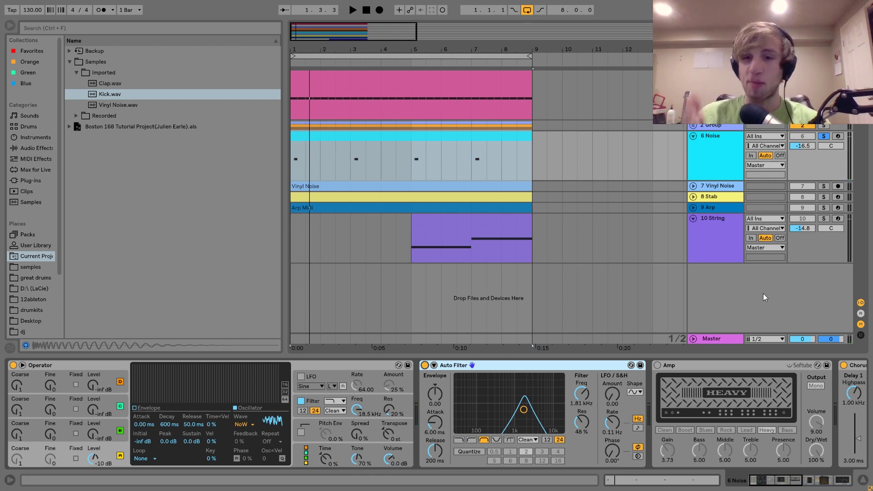
left_click(658, 366)
key("space")
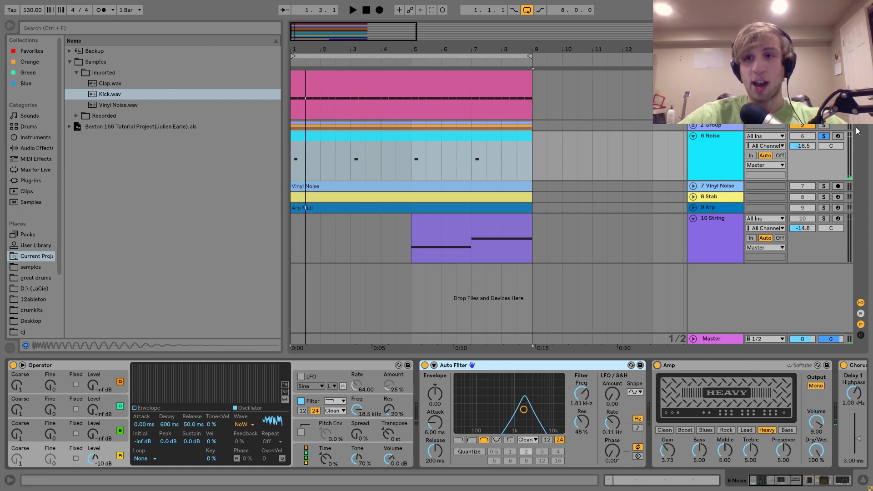
Step: Arm the Noise track and audition it with Auto Filter's resonance raised to 102 % and returned to 48 %
left_click(839, 136)
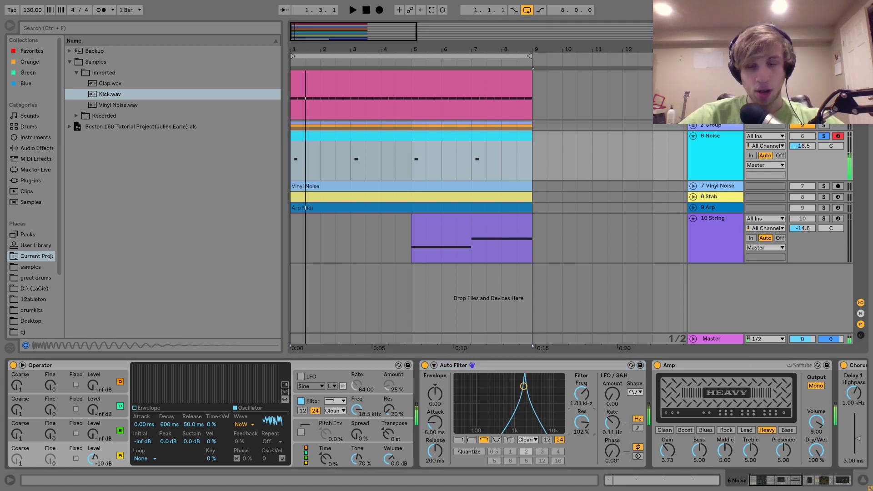
left_click_drag(584, 426, 584, 426)
key("space")
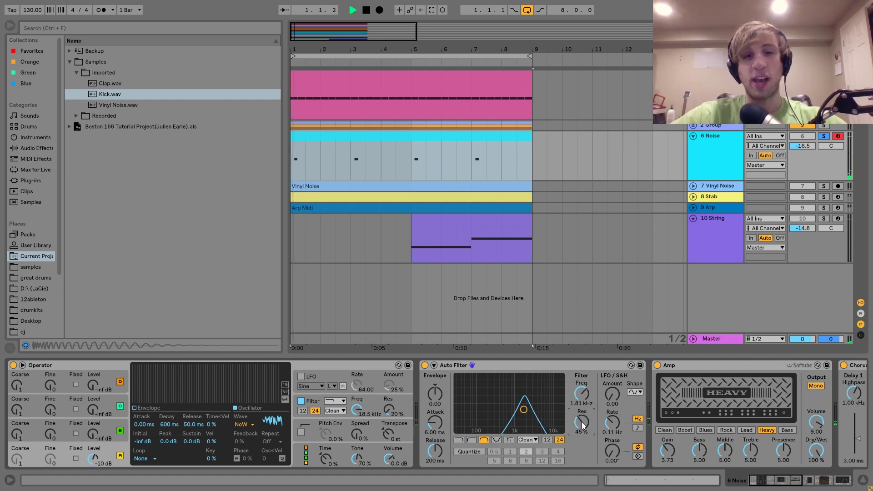
key("space")
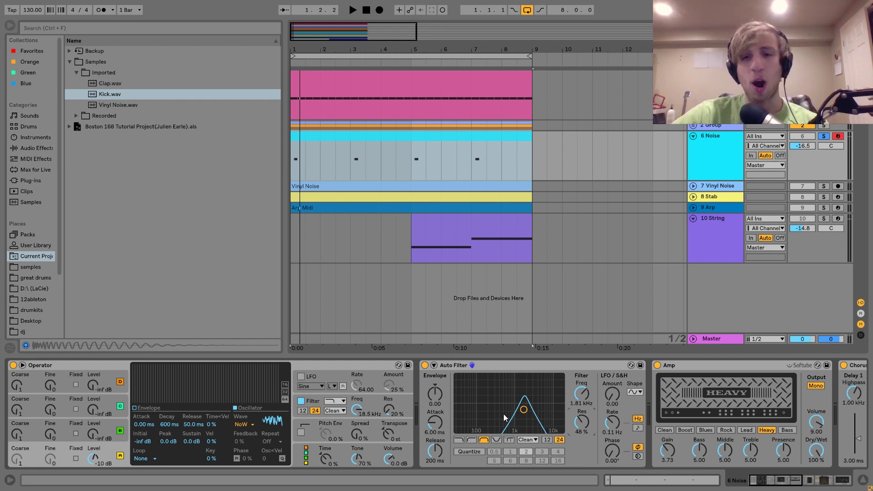
Step: Compare the armed Noise track's sound with Chorus bypassed and enabled
scroll(503, 413, "right", 5)
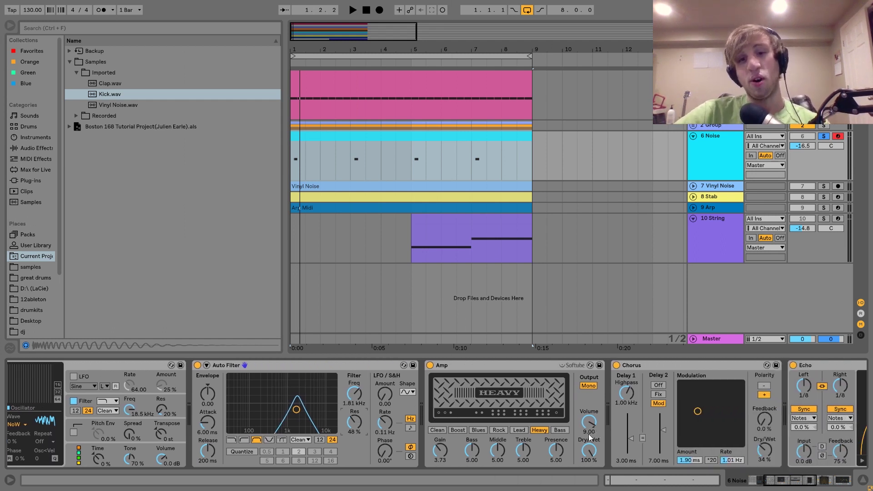
scroll(589, 438, "right", 3)
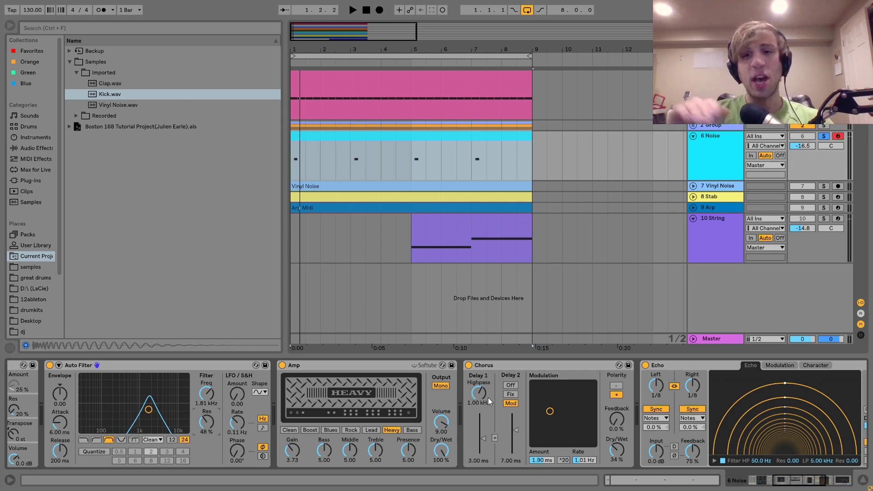
left_click(469, 366)
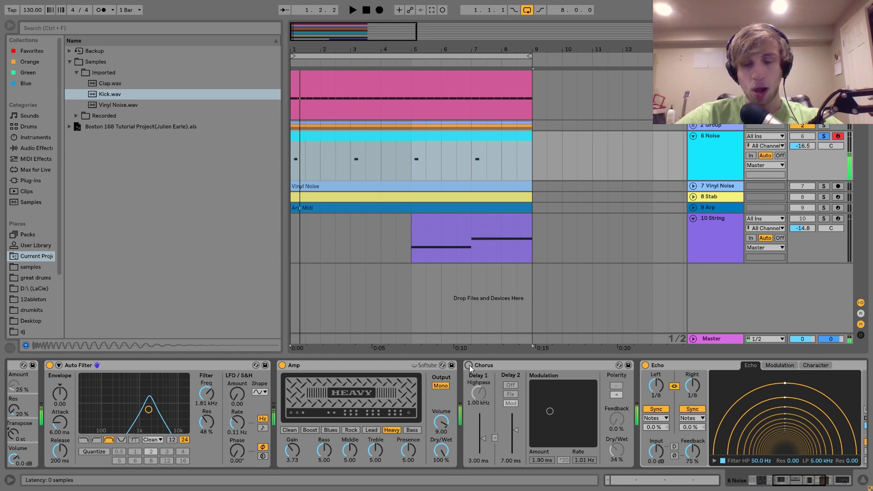
left_click(469, 365)
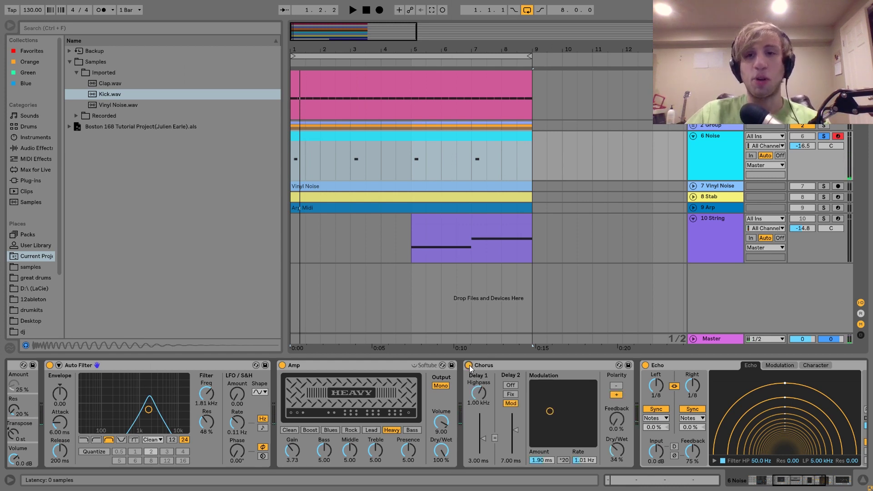
Step: Inspect Echo on the Noise track, compare the sound with EQ Eight bypassed and enabled, and review the device chain
scroll(469, 367, "right", 5)
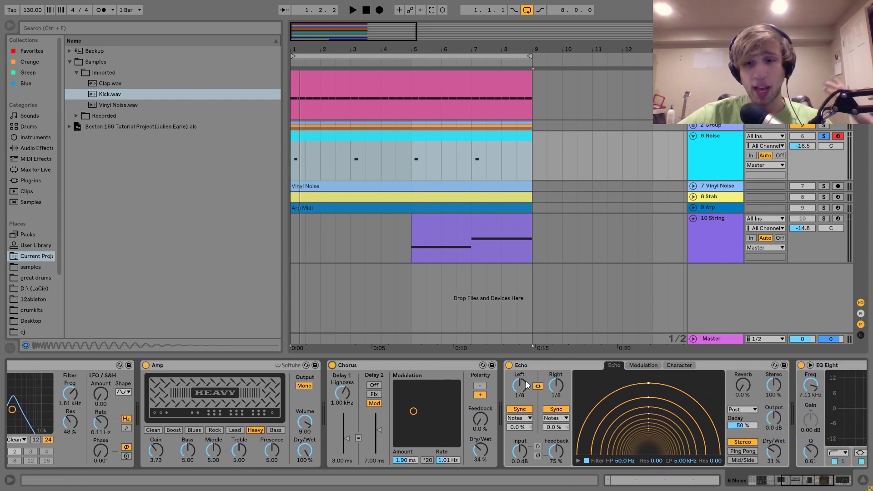
scroll(527, 385, "right", 1)
scroll(526, 385, "right", 7)
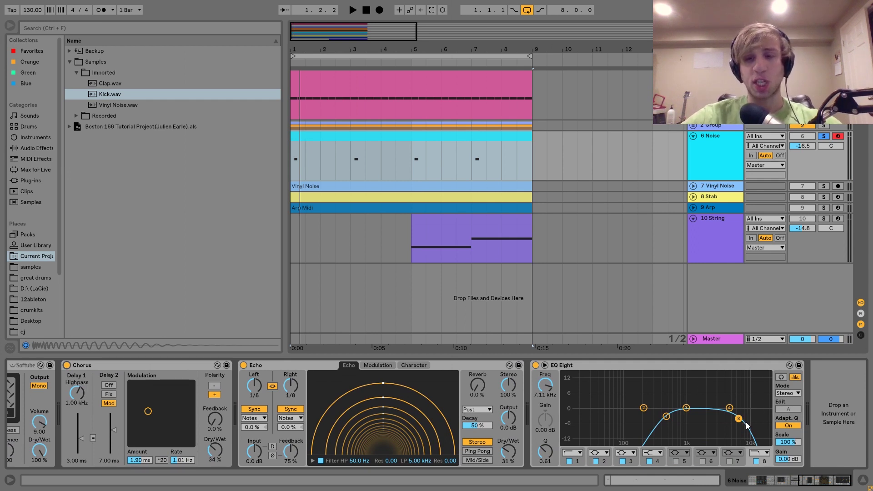
left_click(536, 366)
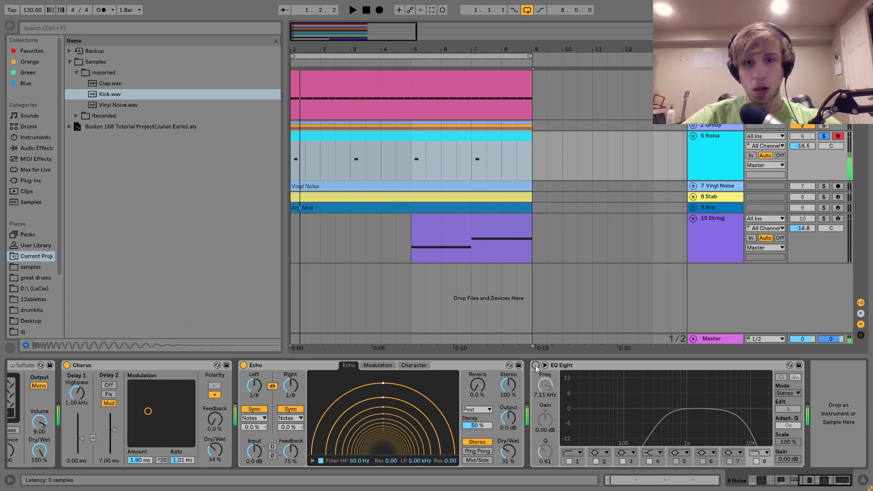
left_click(536, 365)
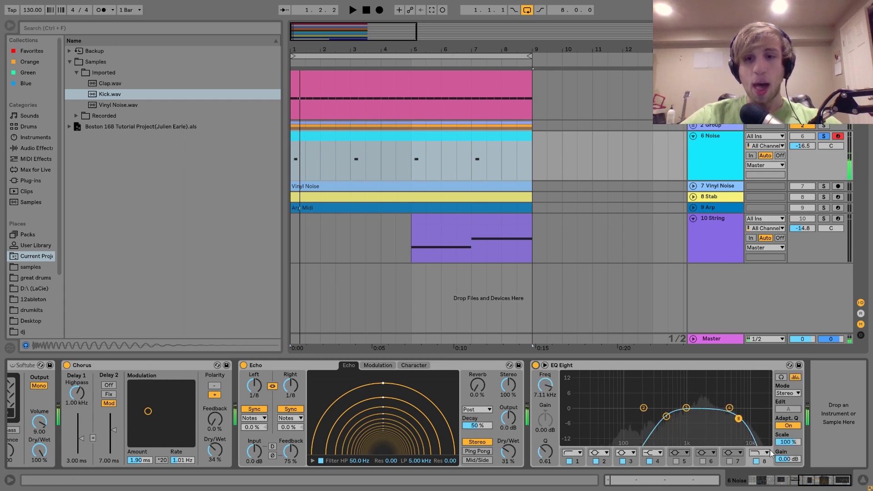
scroll(634, 421, "left", 10)
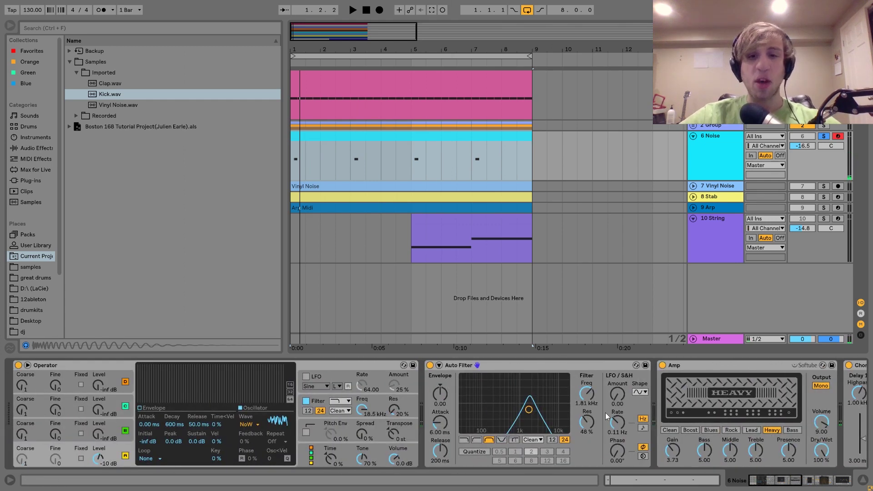
scroll(656, 421, "right", 10)
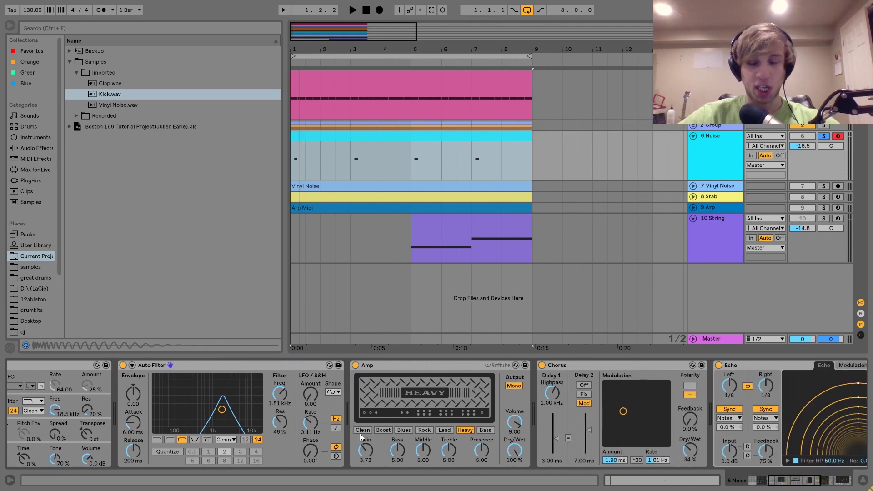
Step: Unfold and solo the Vinyl Noise track, and play its high-passed sound several times in short bursts
scroll(359, 433, "right", 10)
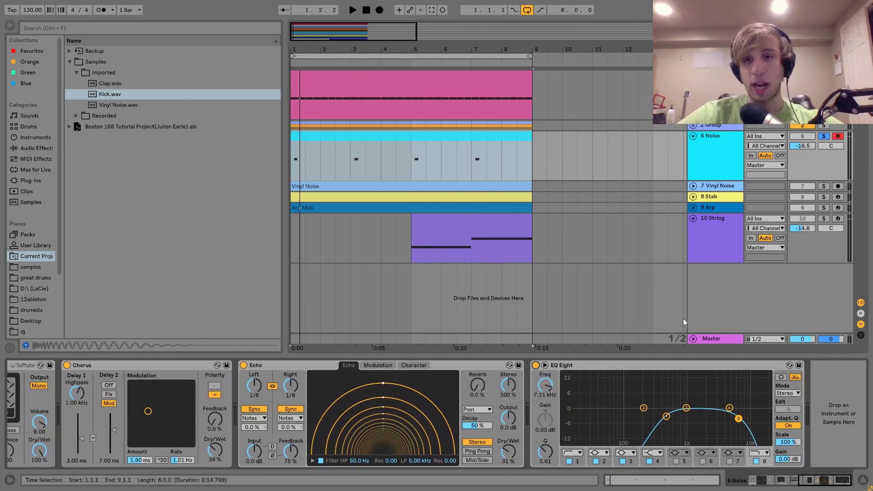
left_click(713, 187)
left_click(693, 186)
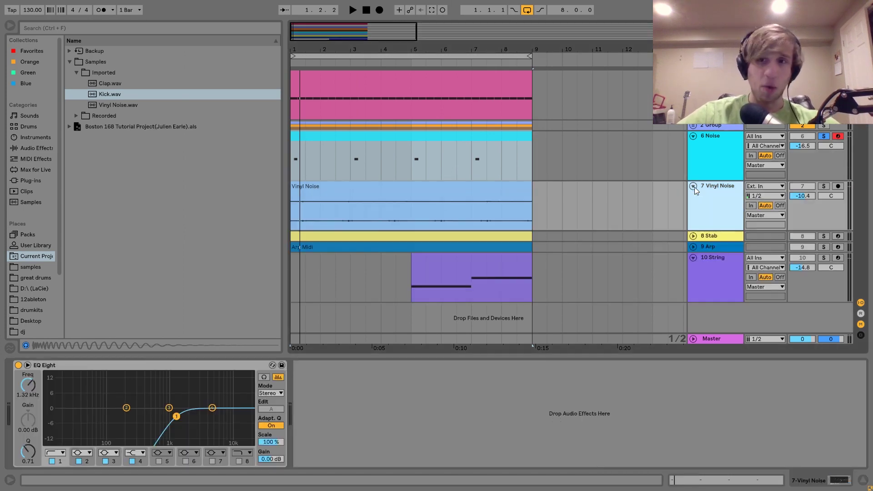
left_click(822, 186)
key("space")
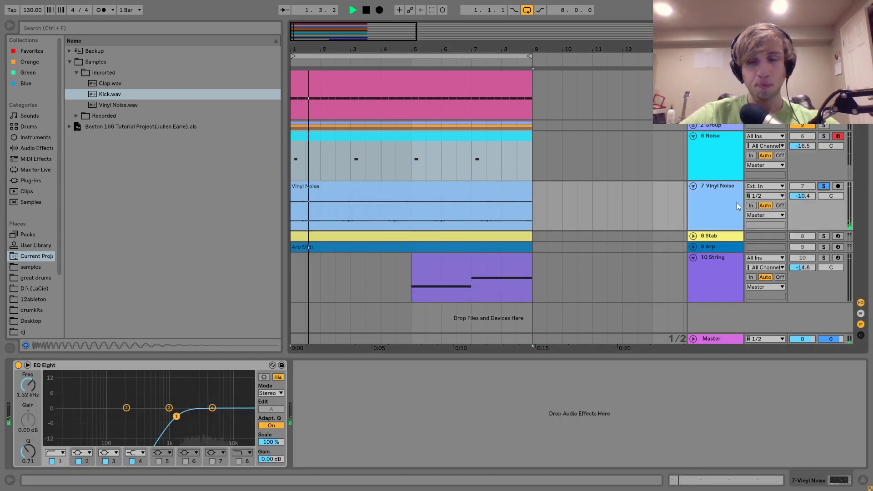
key("space")
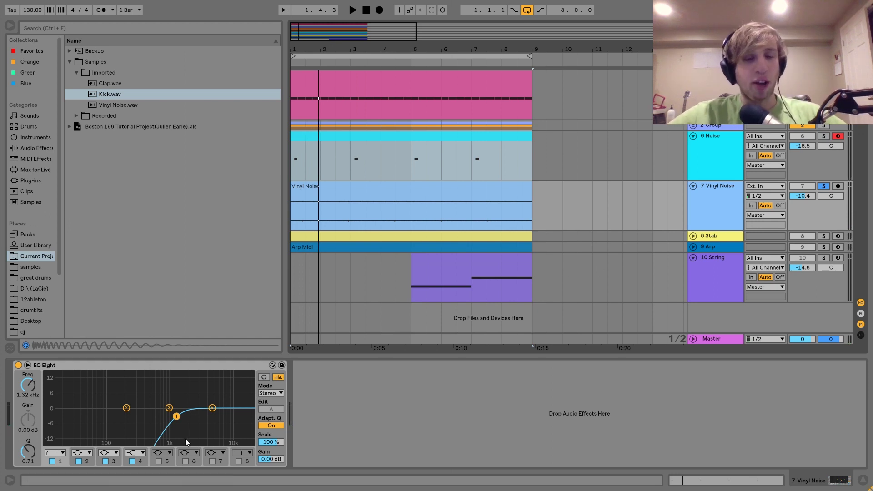
key("space")
key("space")
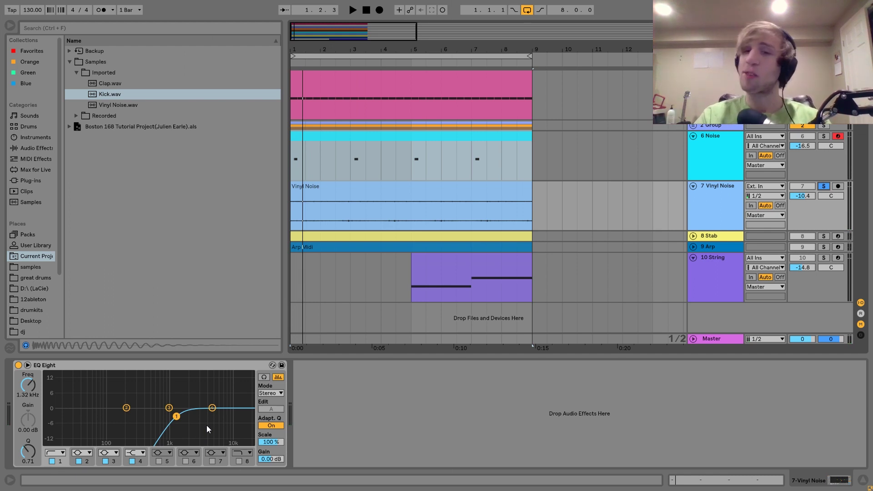
key("space")
key("space")
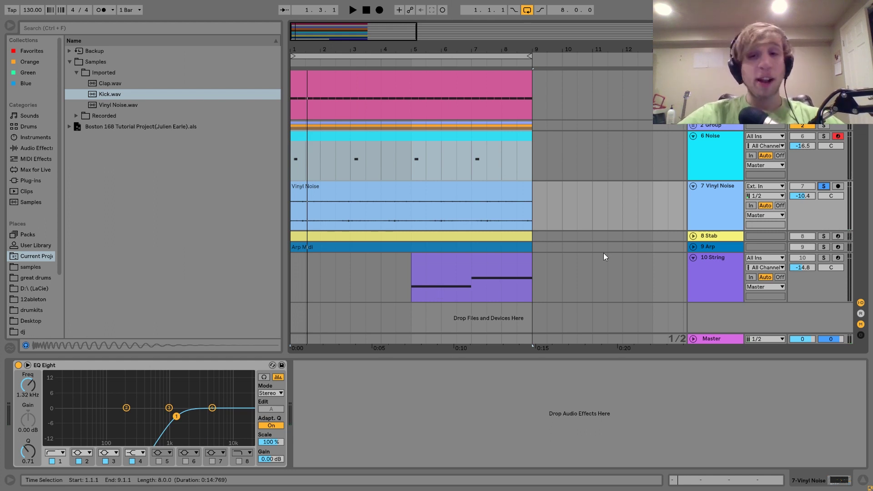
Step: Unfold and solo the Stab track and play about four bars of it
left_click(708, 238)
left_click(693, 235)
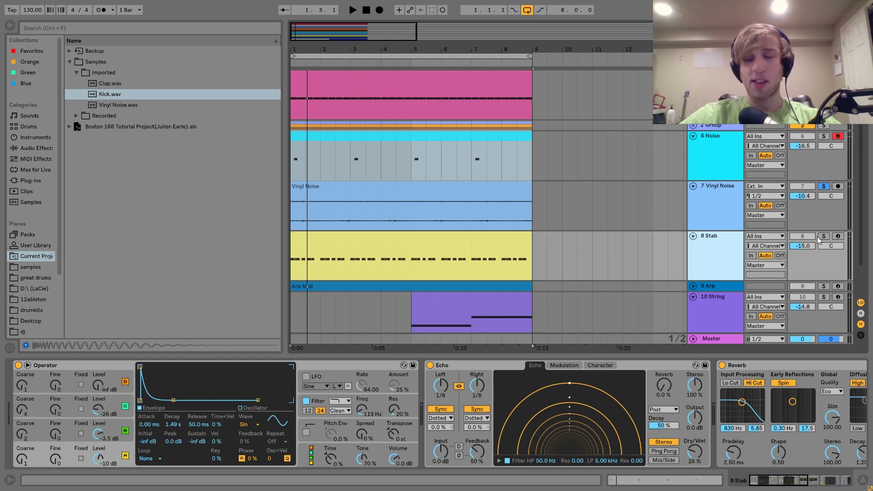
left_click(823, 236)
key("space")
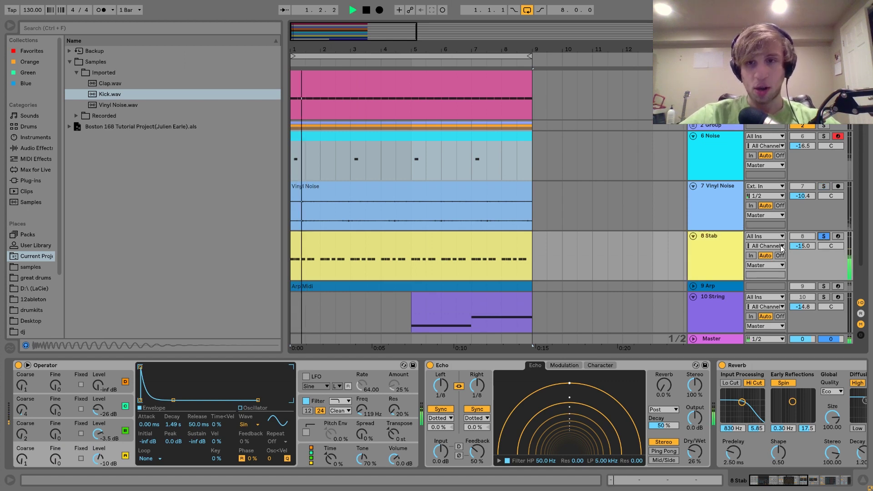
left_click(717, 253)
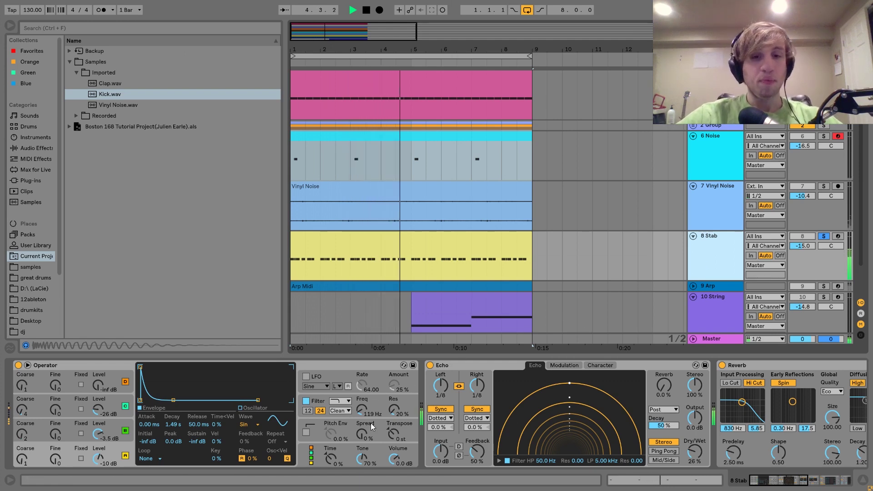
key("space")
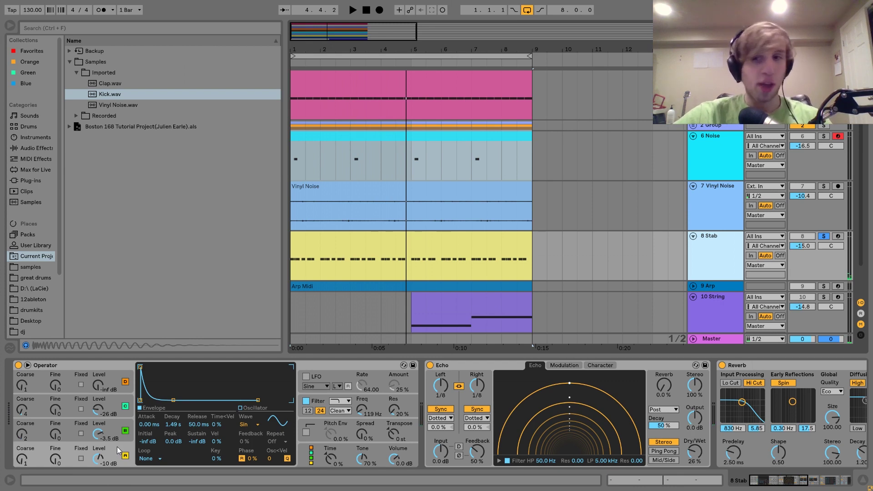
Step: Inspect the Stab clip's MIDI notes, return to its device chain, and examine oscillator C in Operator
double_click(379, 235)
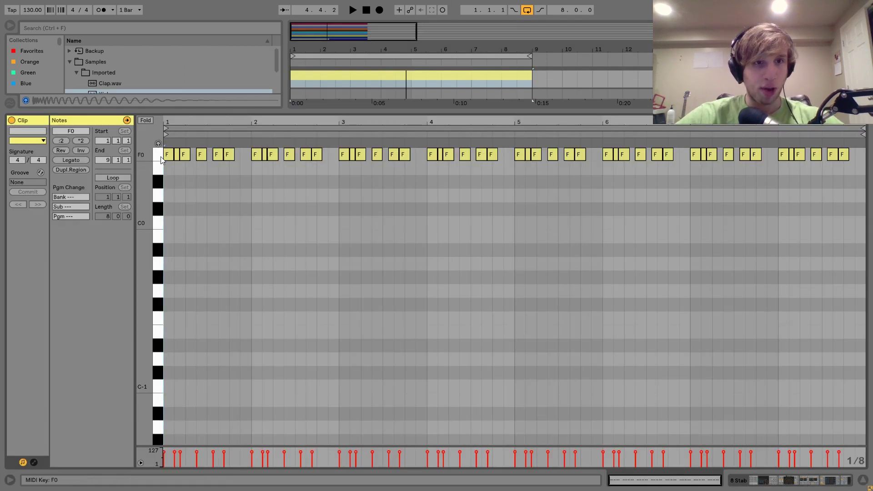
left_click(822, 483)
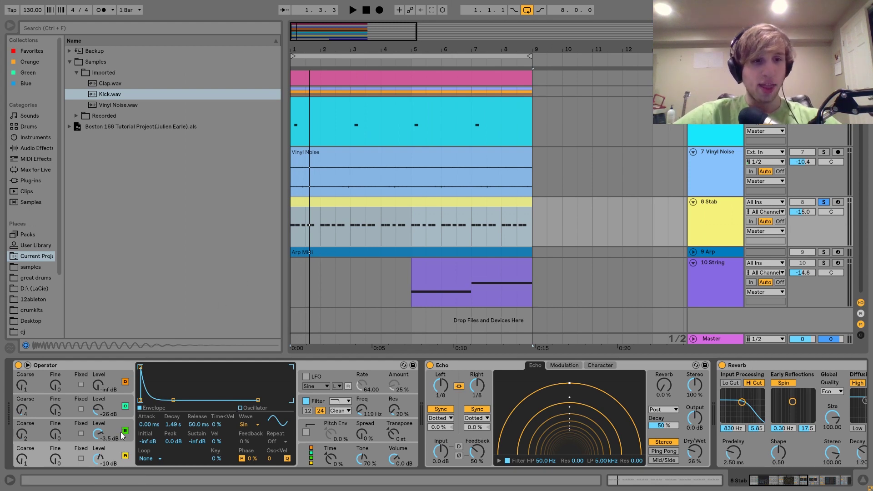
left_click(119, 405)
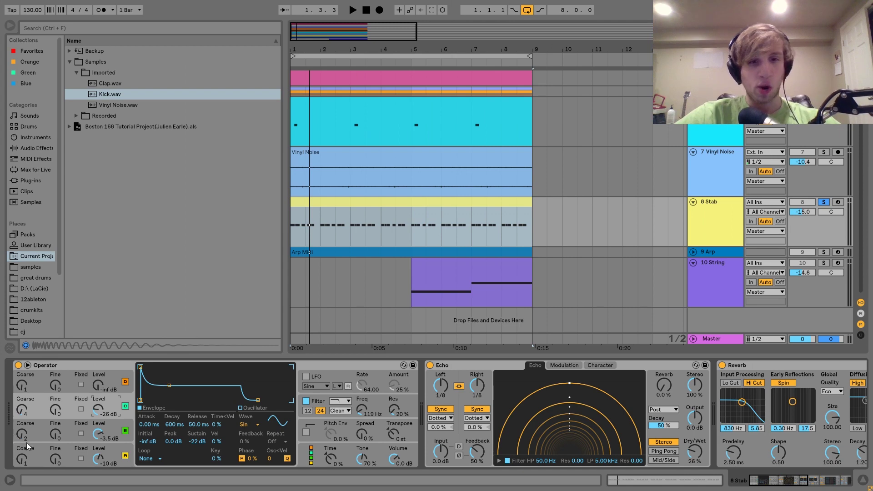
Step: Arm the Stab track, lower the computer keyboard's octave to C0, and audition the sound with Operator's filter off and on
left_click(839, 202)
key("z")
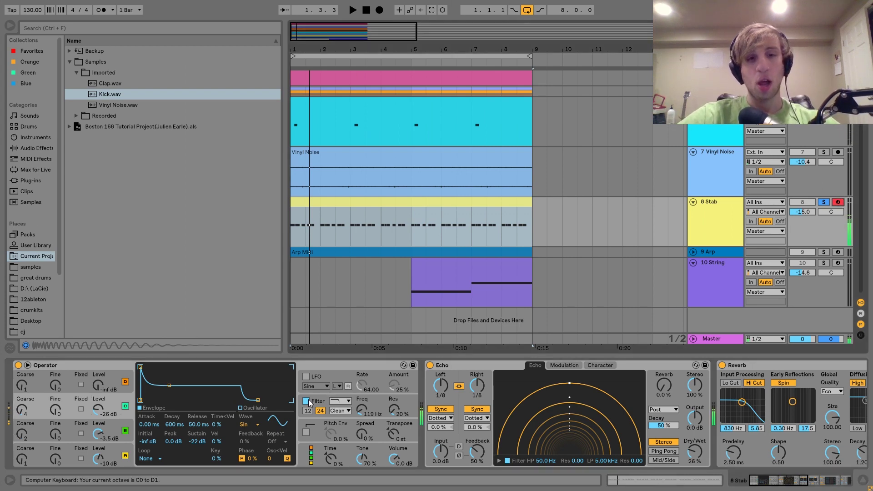
left_click(321, 394)
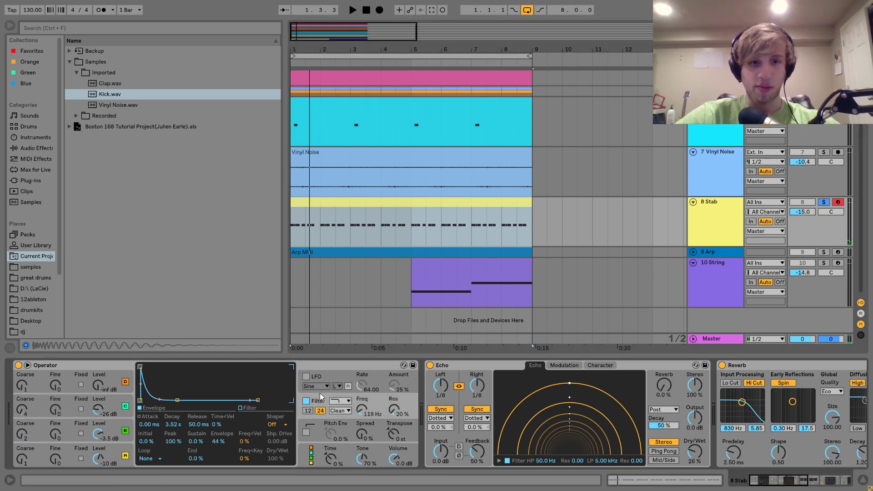
left_click(306, 401)
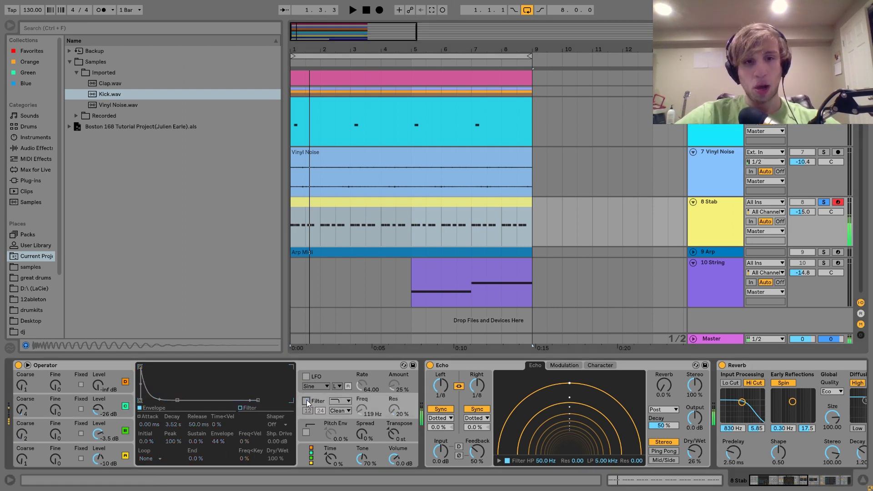
left_click(307, 400)
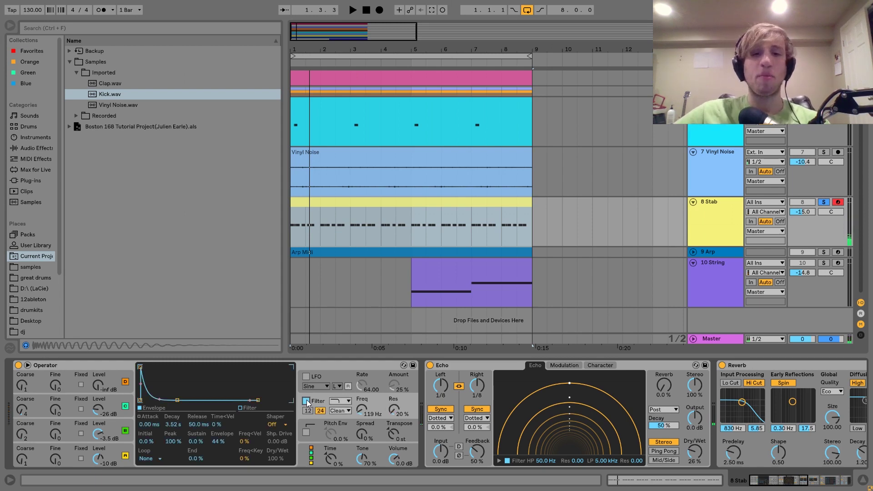
key("space")
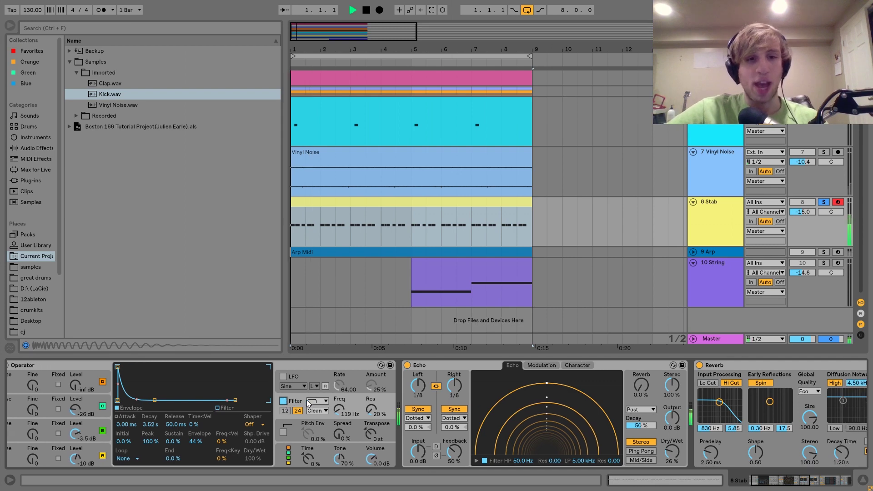
key("space")
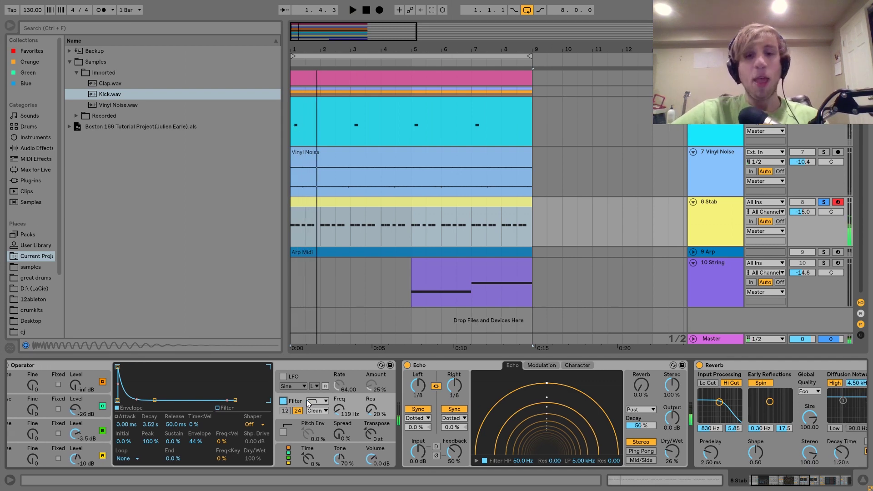
Step: Compare the Stab track's sound with Echo bypassed and enabled
scroll(306, 399, "right", 3)
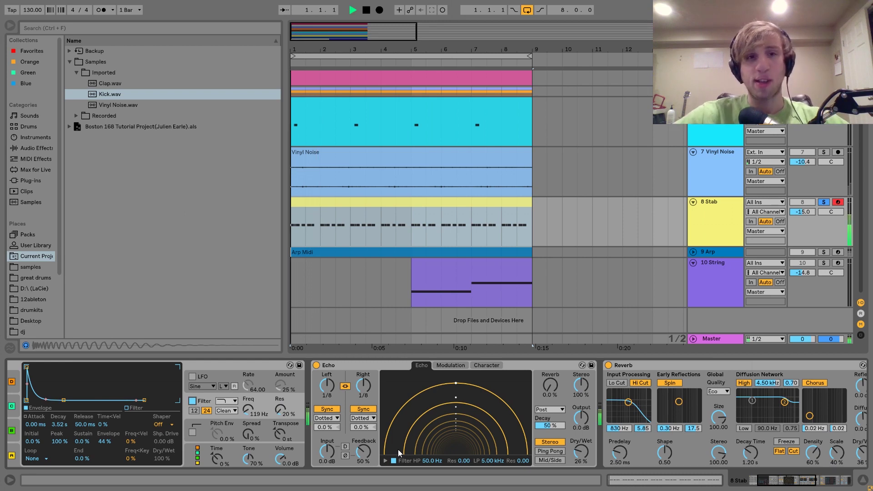
scroll(397, 449, "right", 3)
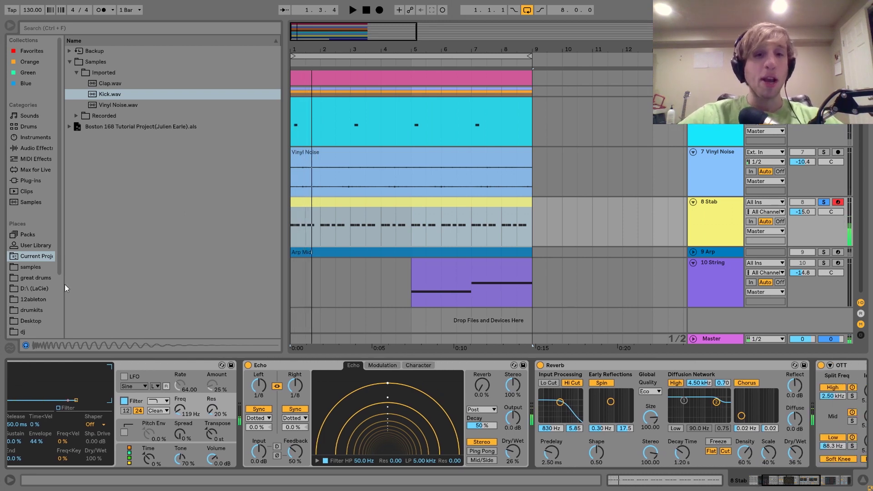
left_click(248, 366)
key("space")
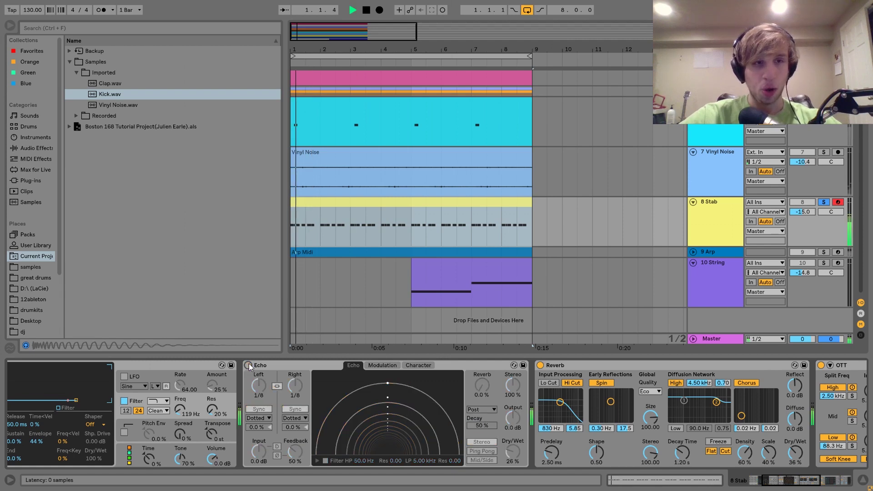
left_click(248, 366)
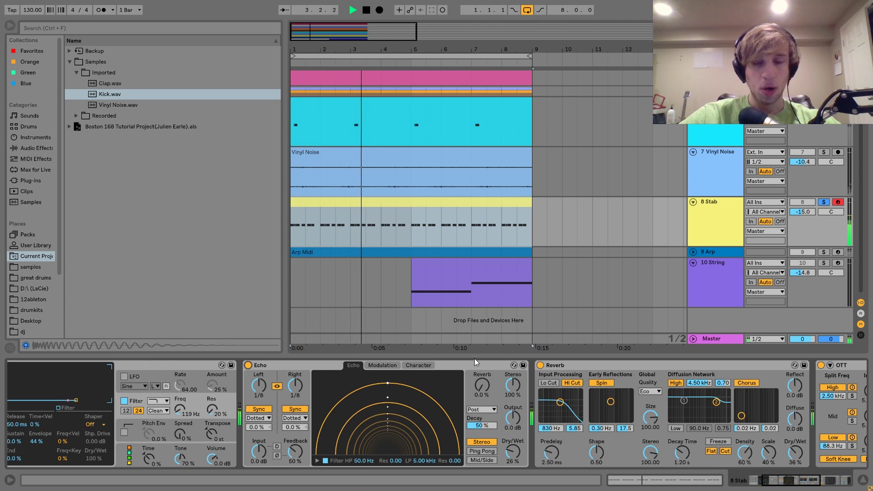
key("space")
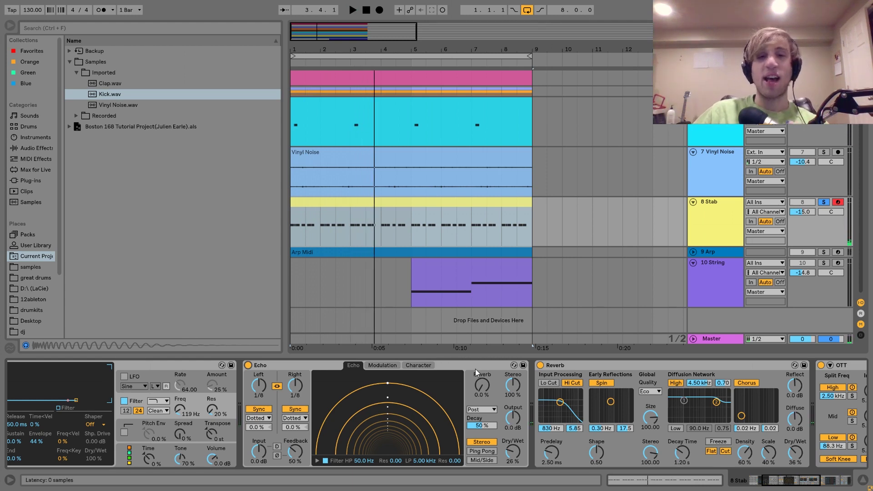
Step: Review the Reverb, OTT and Drum Buss devices at the end of the Stab track's chain
scroll(476, 369, "right", 5)
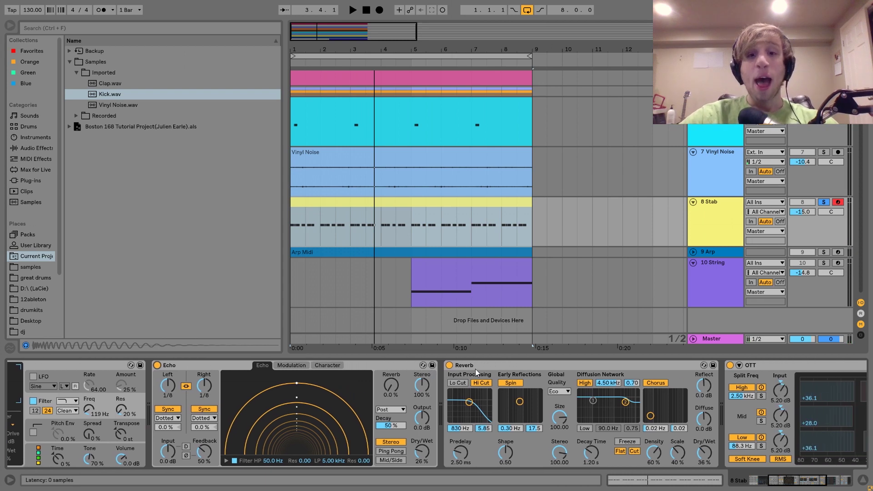
scroll(476, 369, "right", 4)
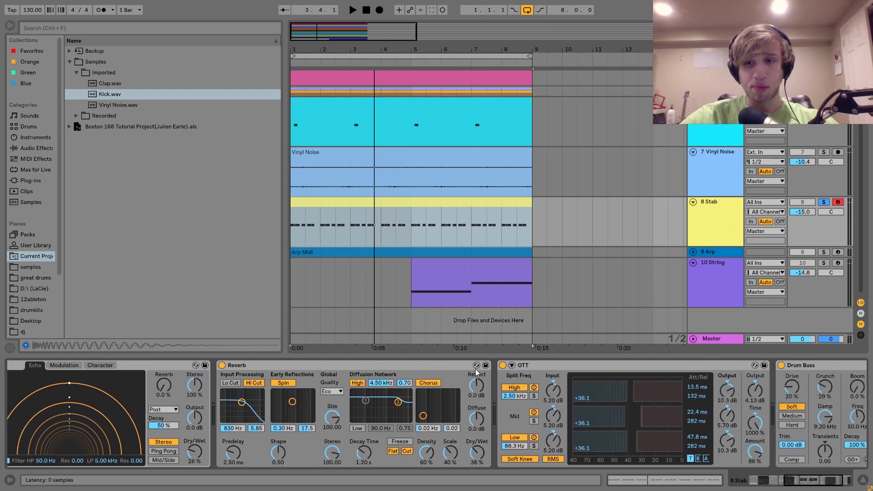
left_click(492, 364)
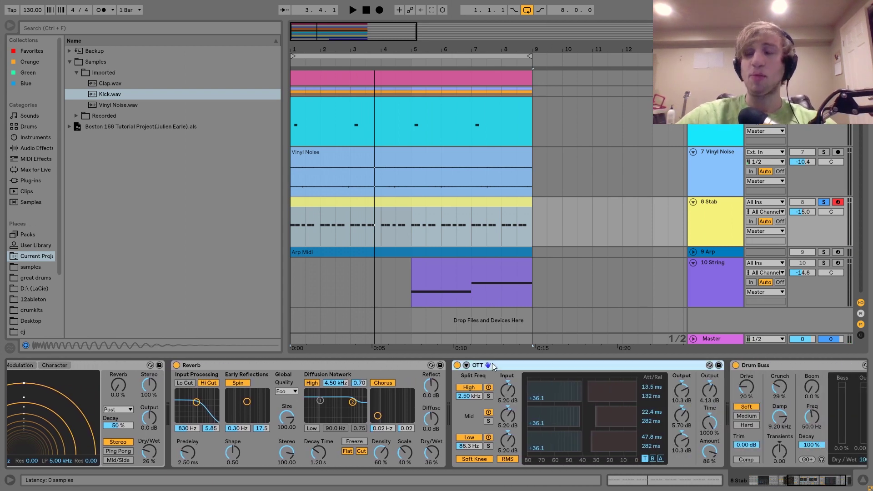
scroll(487, 366, "right", 2)
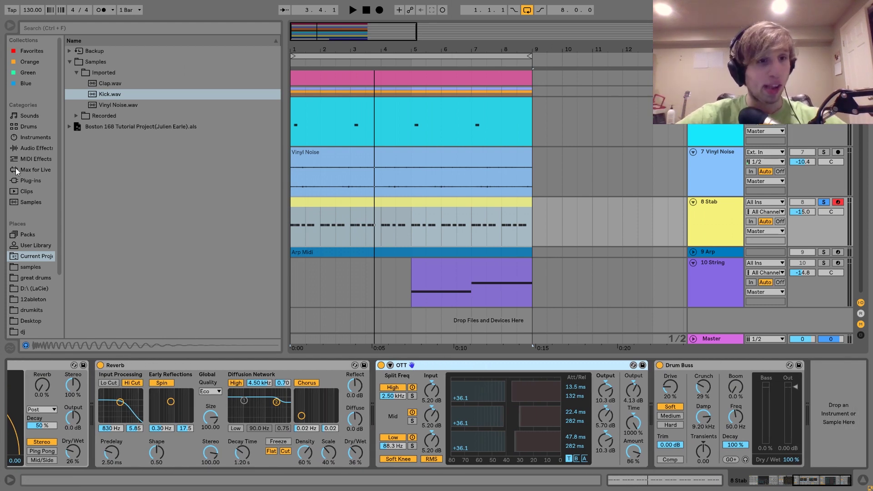
Step: Locate the OTT.adv preset of Multiband Dynamics among the audio effects
left_click(29, 148)
scroll(87, 298, "down", 3)
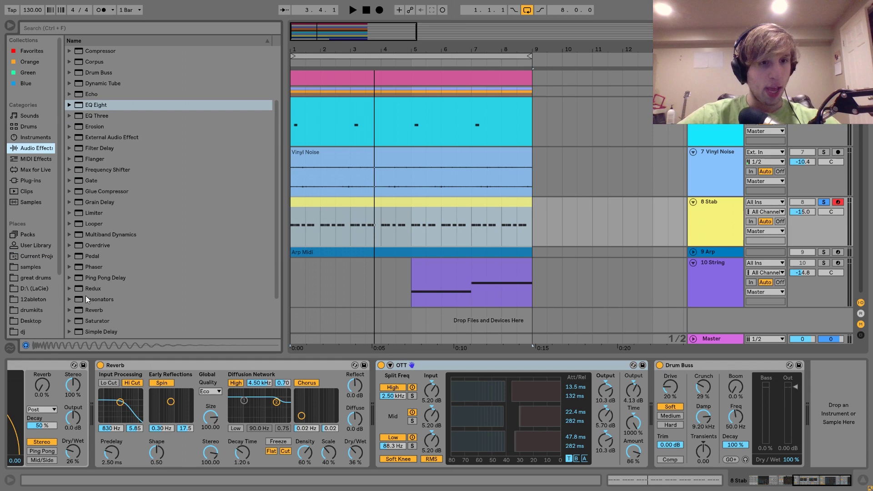
left_click(69, 235)
left_click(106, 312)
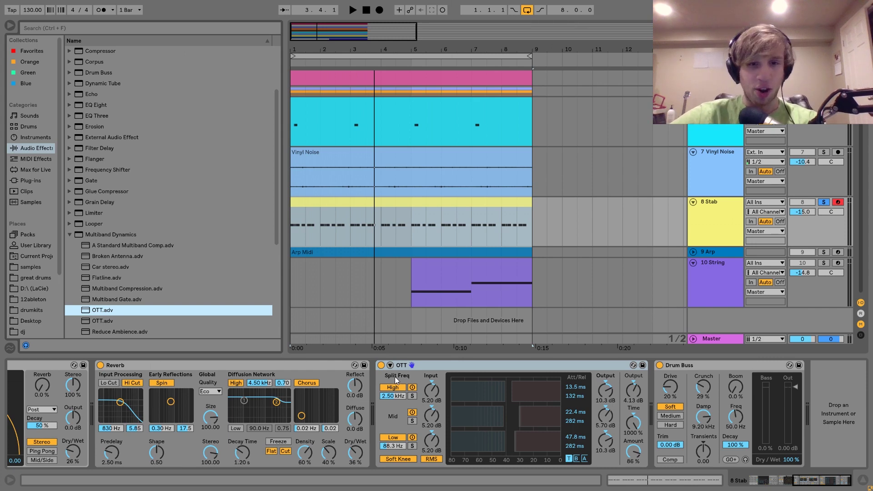
Step: Compare the Stab track's sound with OTT bypassed and enabled
left_click(381, 365)
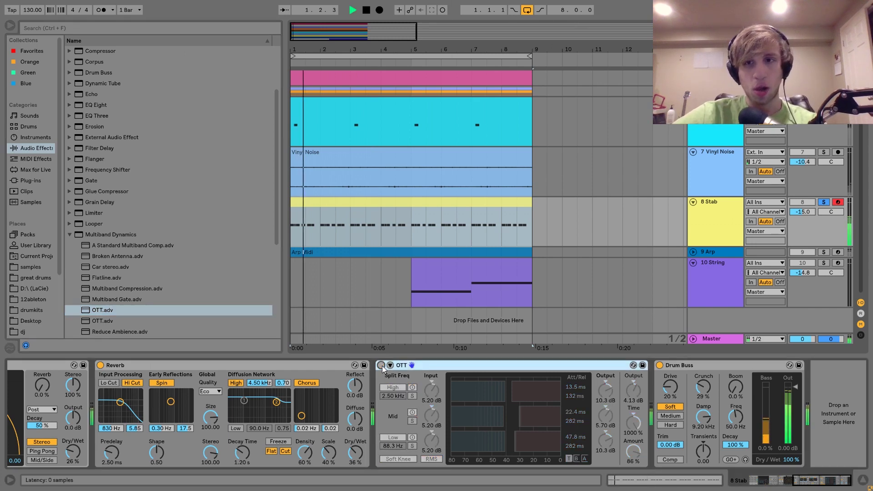
key("space")
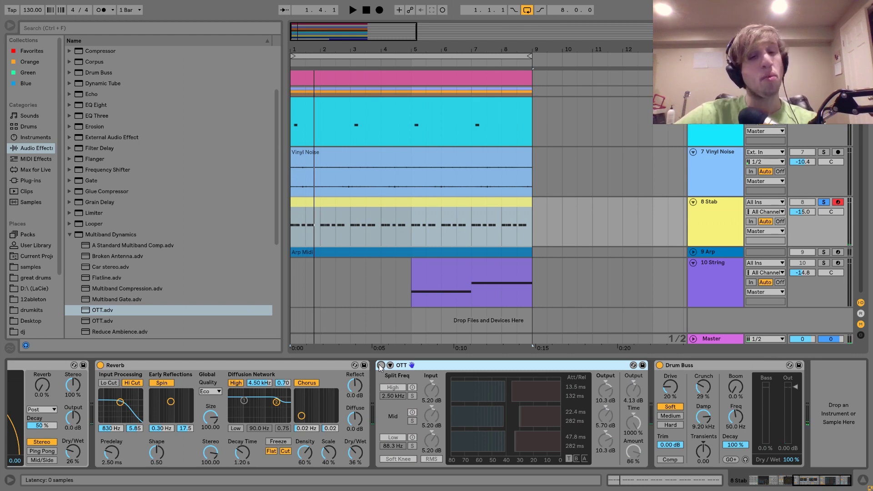
left_click(381, 366)
key("space")
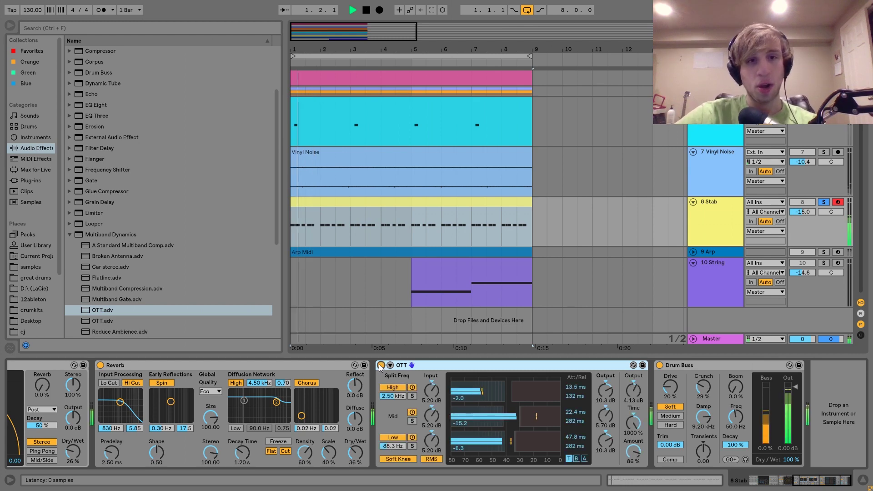
left_click(724, 217)
key("space")
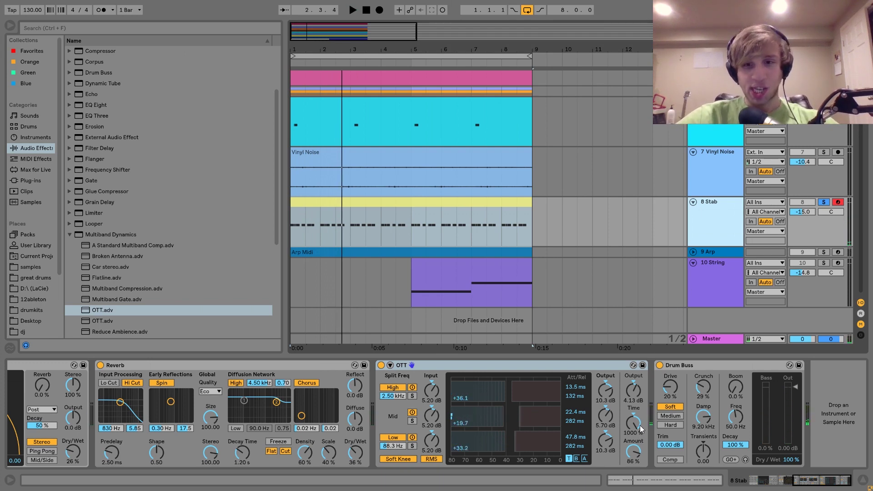
Step: Load the OTT.adv preset of Multiband Dynamics on the Stab track
double_click(95, 309)
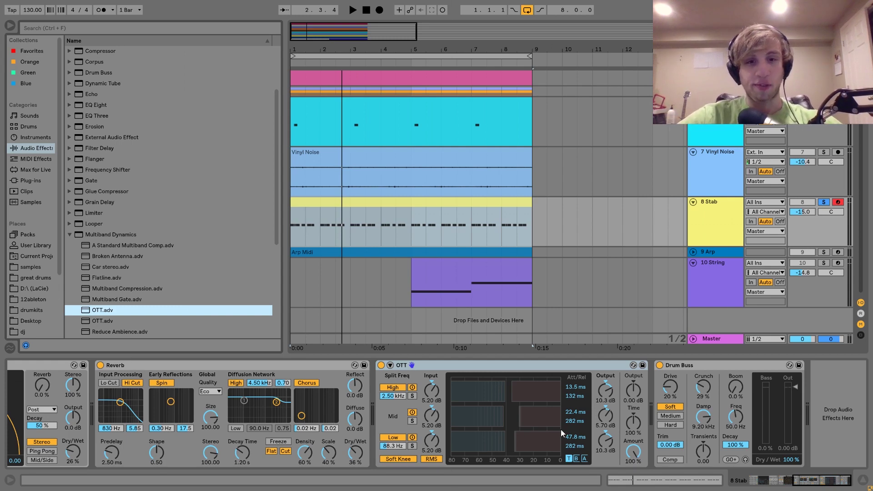
Step: Set OTT's Time to 1000 % and its Amount to 89 % while auditioning the Stab track
key("space")
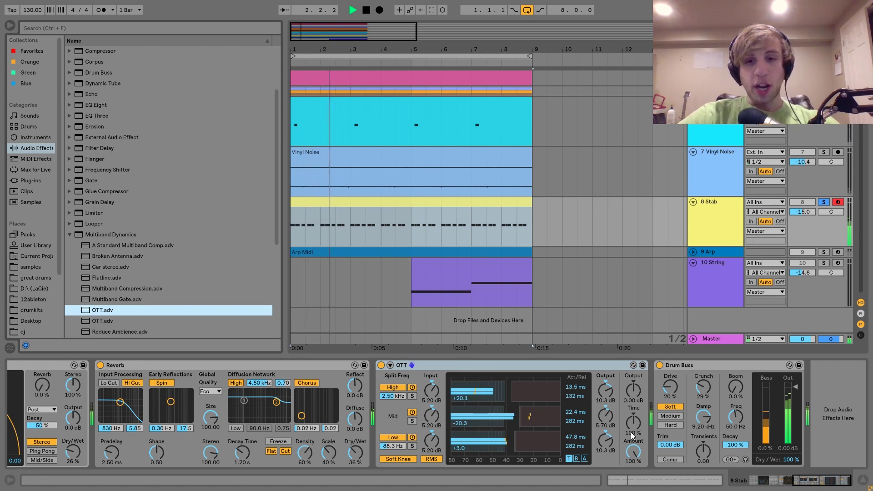
key("space")
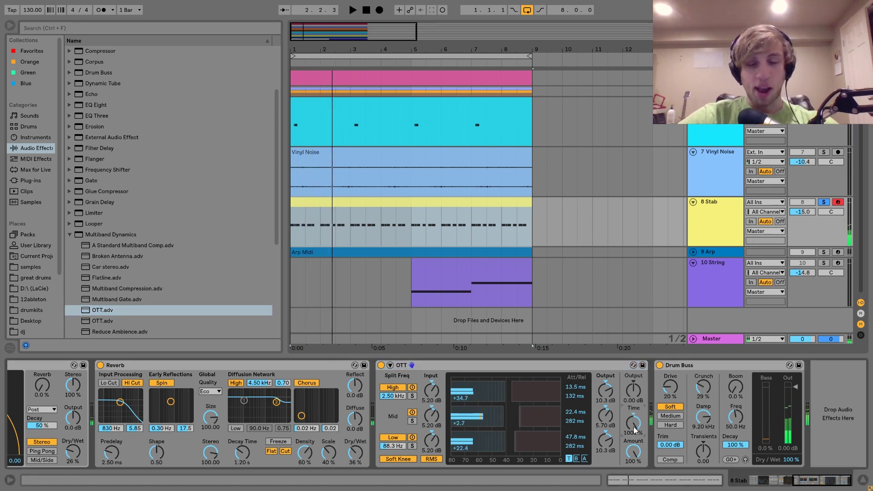
key("space")
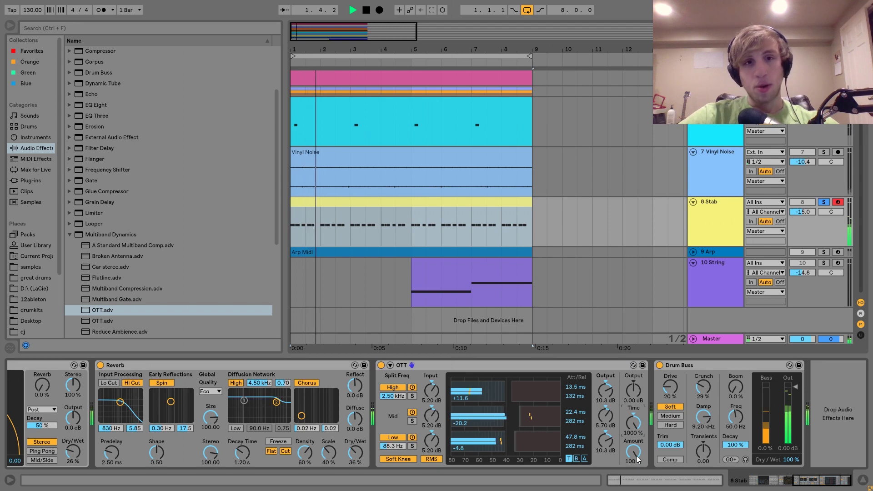
key("space")
left_click_drag(637, 459, 637, 469)
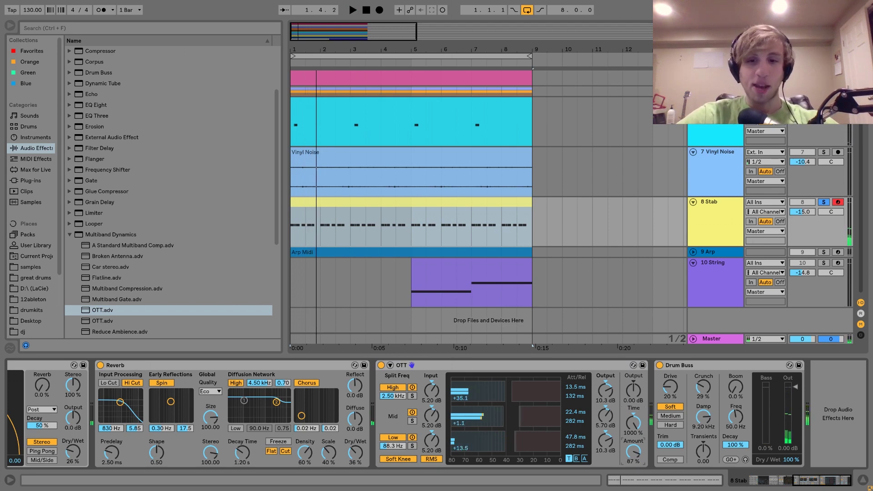
key("space")
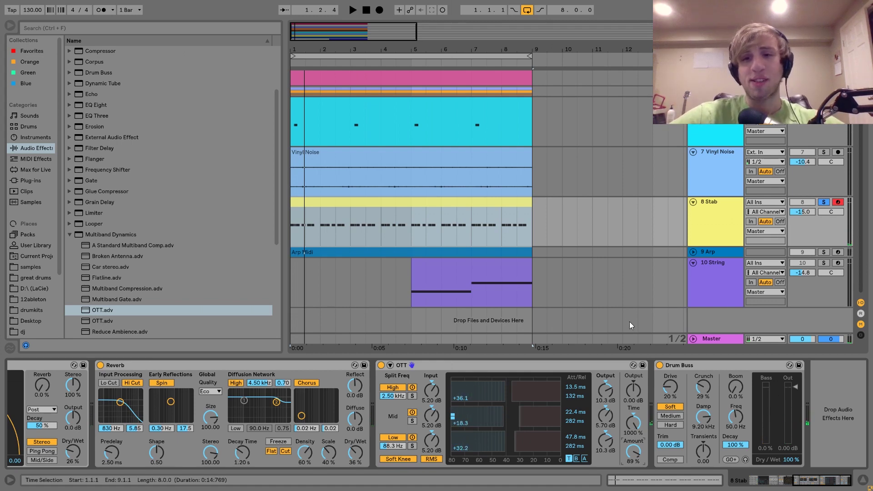
Step: Compare the Stab track's sound with Drum Buss bypassed and enabled
left_click(661, 366)
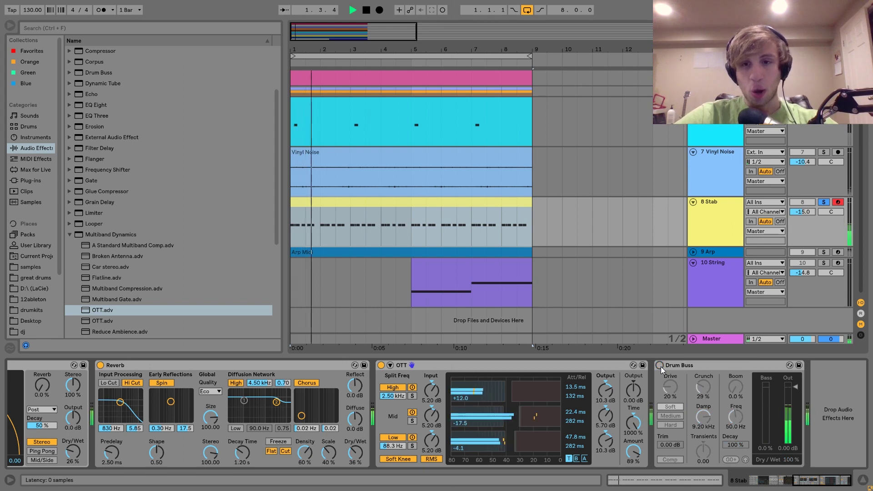
left_click(660, 366)
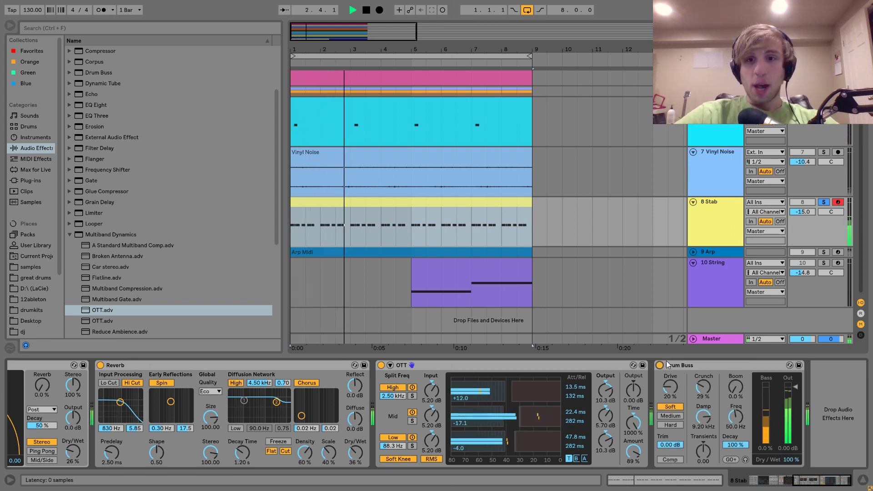
key("space")
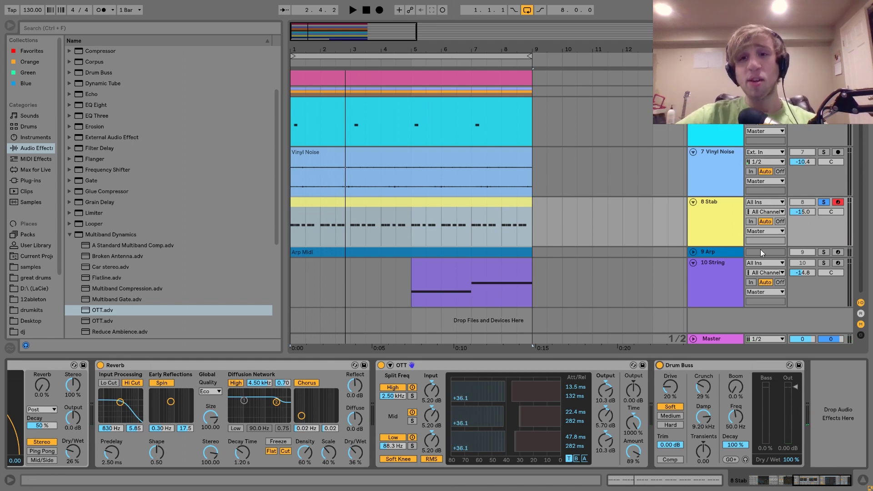
Step: Unfold the Arp track, solo it and play its arpeggio
left_click(721, 251)
left_click(692, 252)
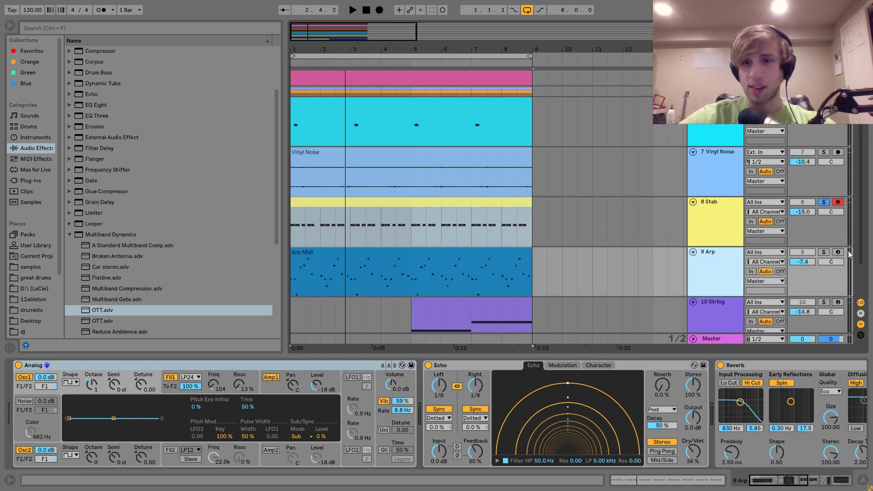
left_click(824, 252)
key("space")
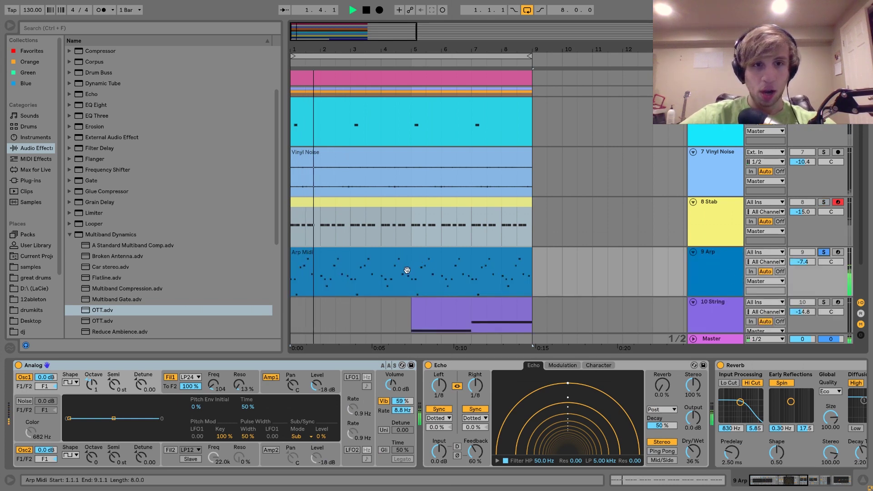
left_click(712, 274)
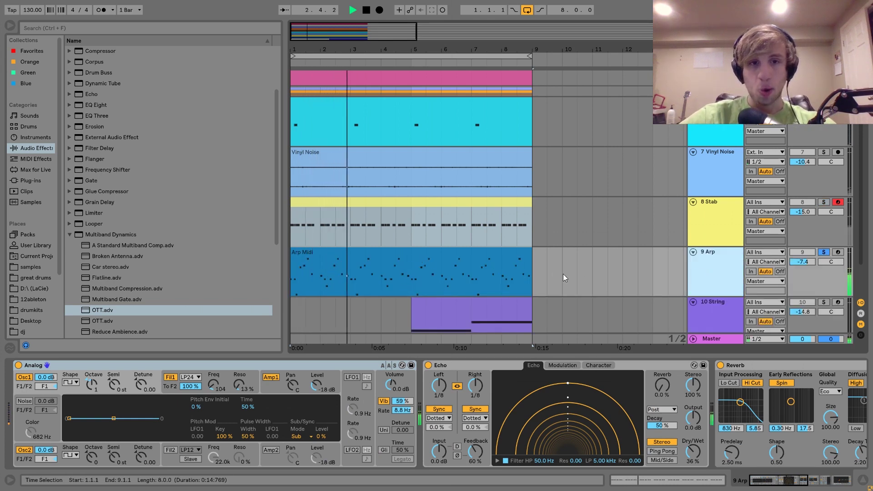
Step: Open the Arp Midi clip's notes and listen to the pattern
double_click(477, 256)
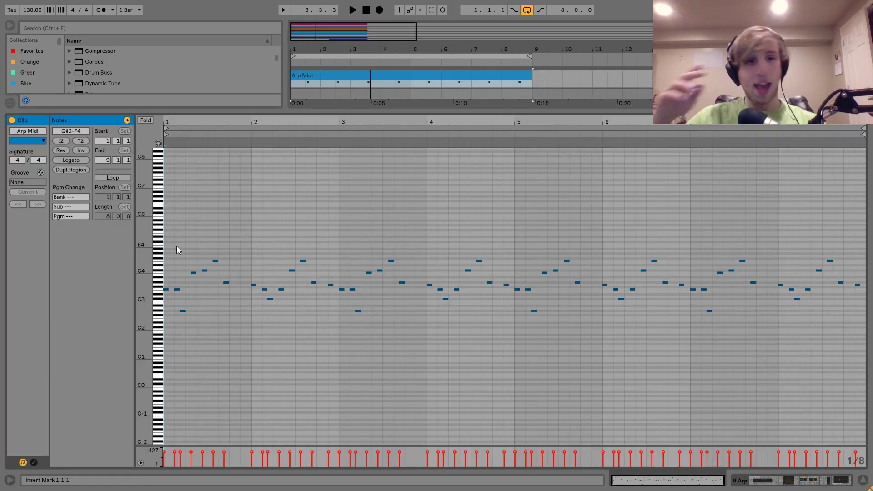
key("space")
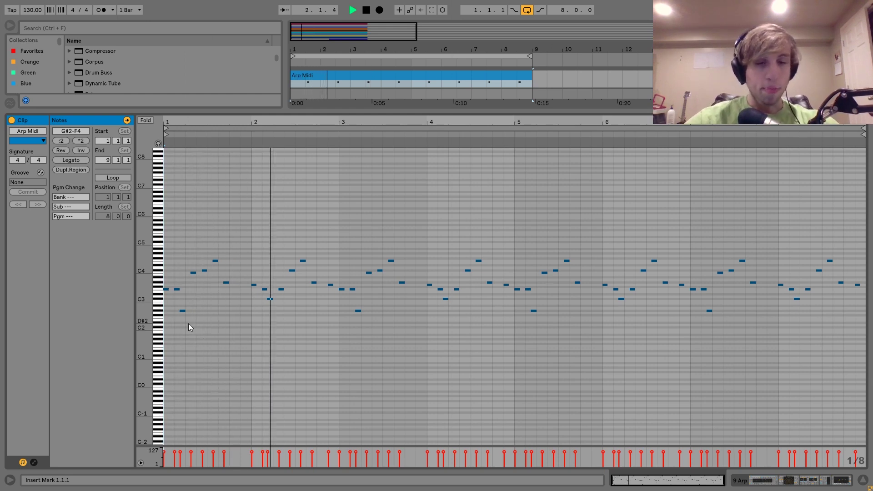
key("space")
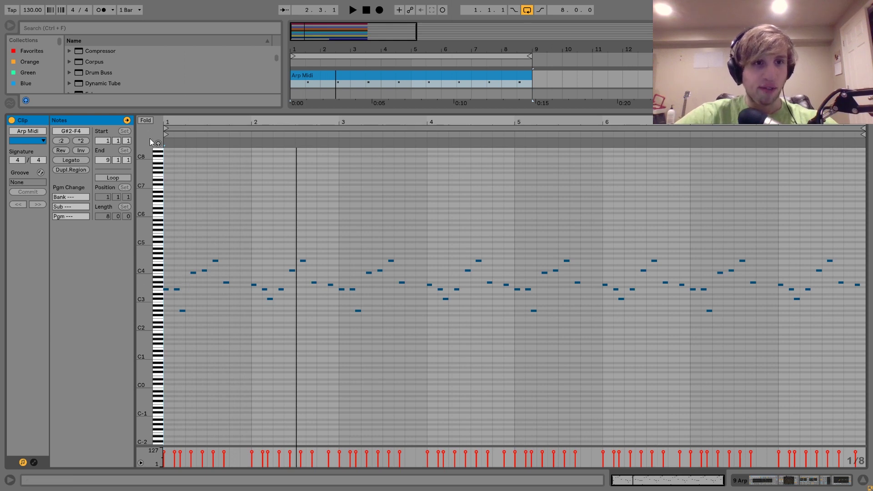
Step: Try moving the low G#2 note in the Arp Midi clip's first bar up one octave to G#3
left_click(181, 300)
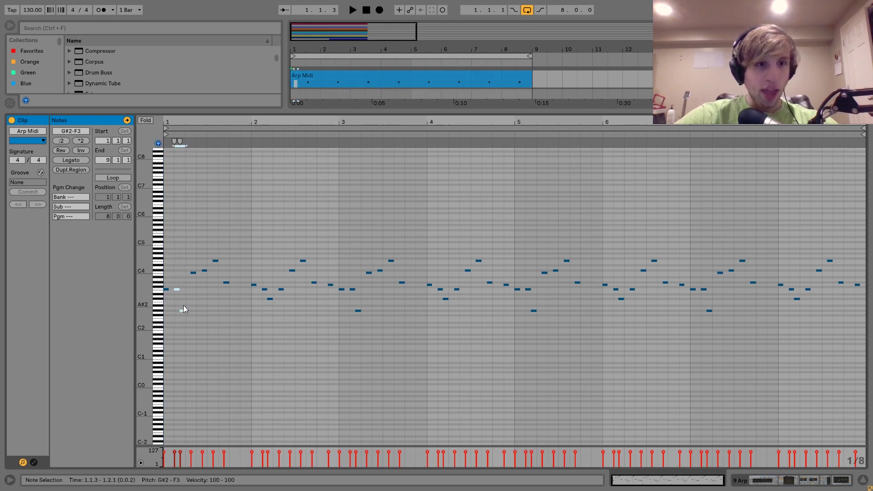
left_click(182, 311)
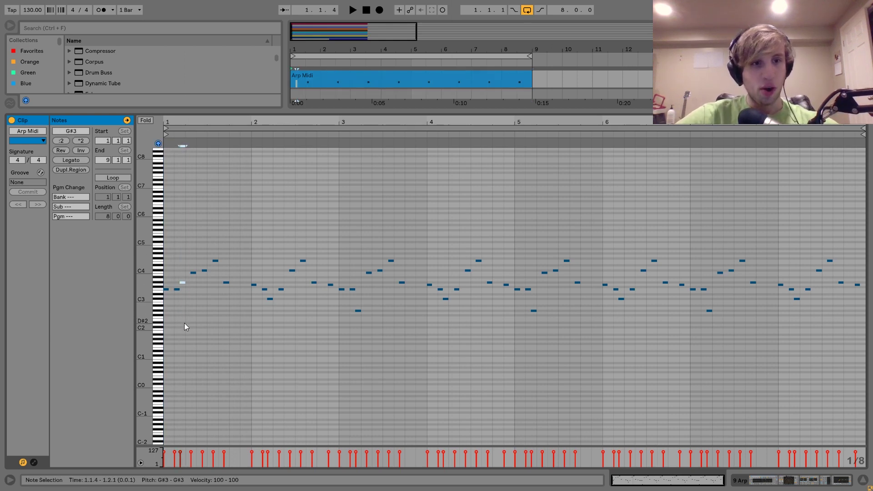
left_click(191, 286)
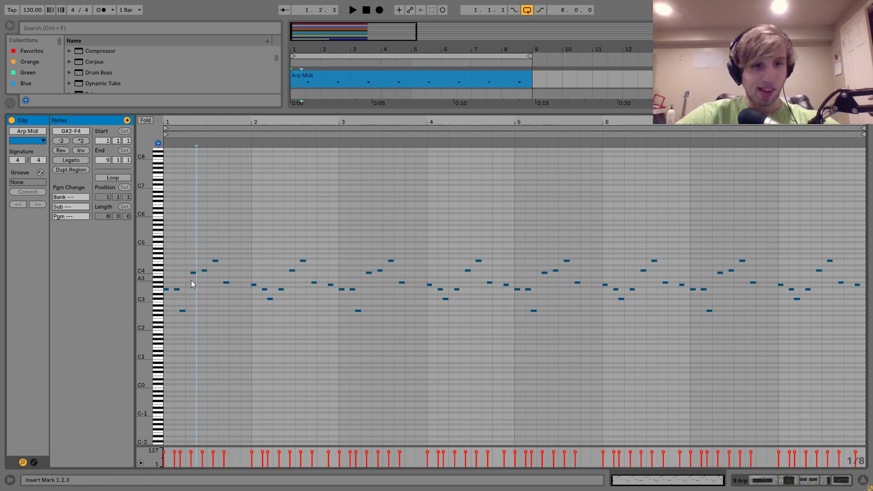
Step: Inspect the pitches of the remaining notes in the first bar of the Arp Midi clip
left_click(192, 272)
left_click_drag(193, 259, 225, 264)
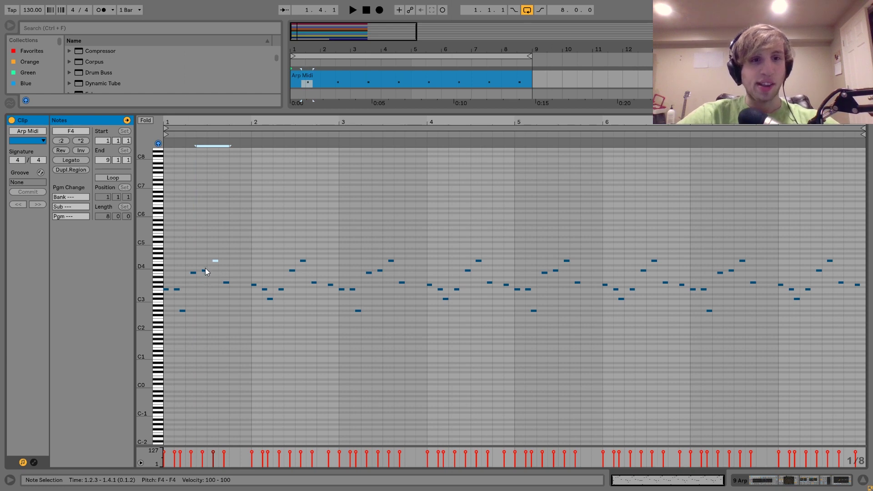
left_click(205, 271)
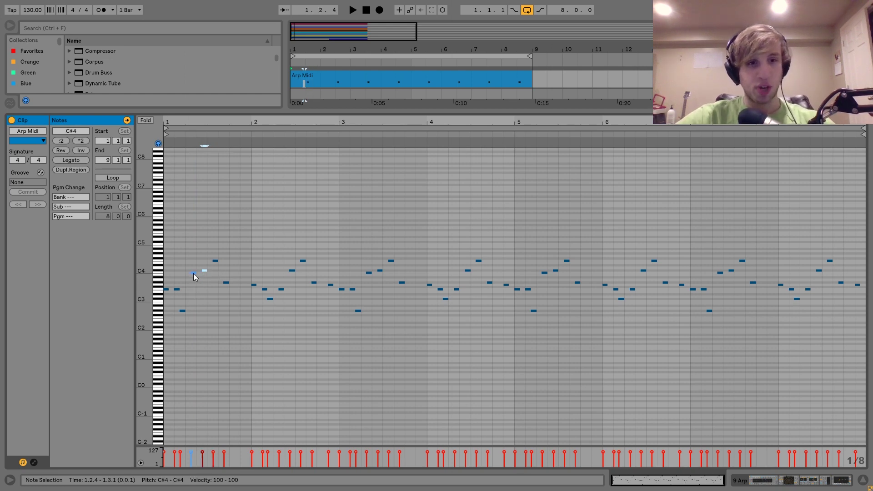
left_click(193, 274)
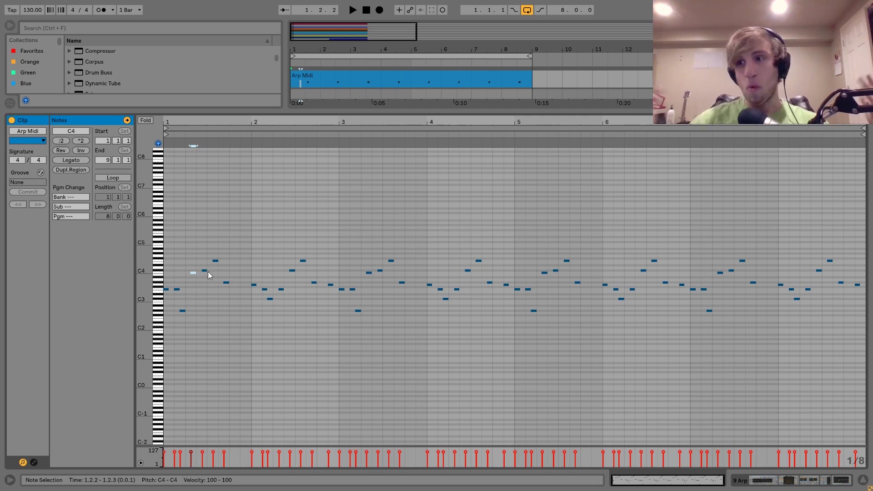
left_click(226, 283)
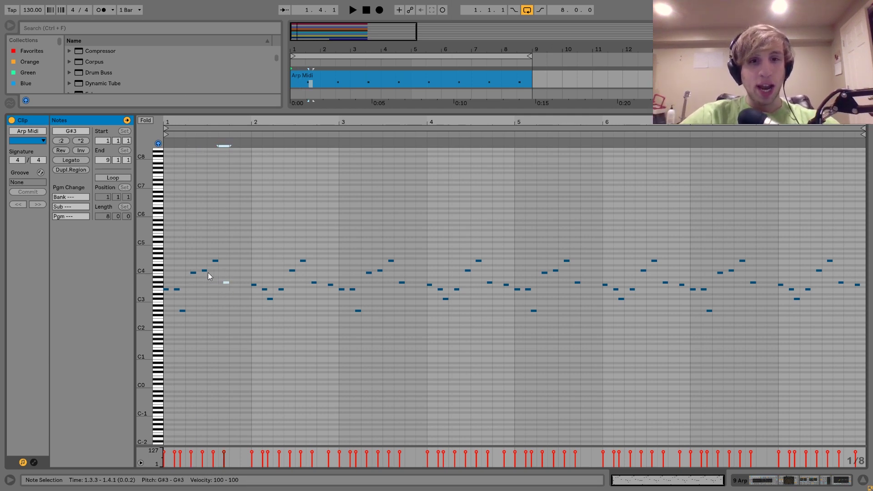
Step: Play the arpeggio and bring back the Arp track's device chain
key("space")
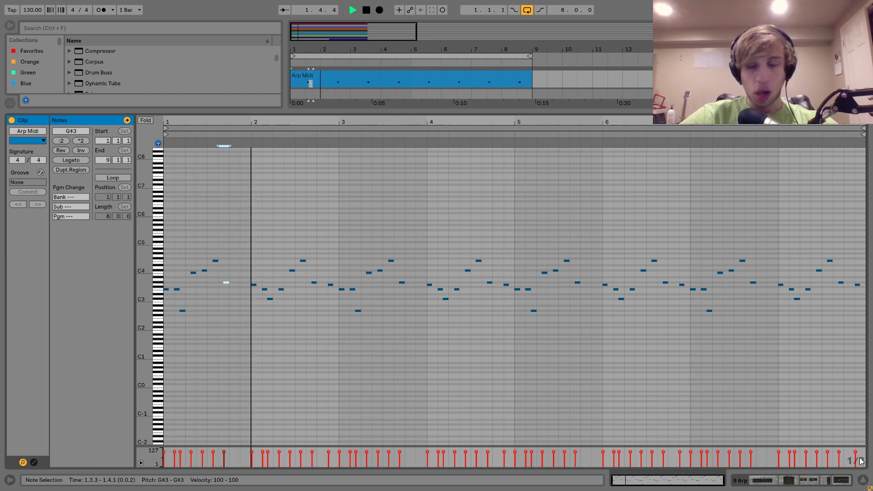
left_click(824, 478)
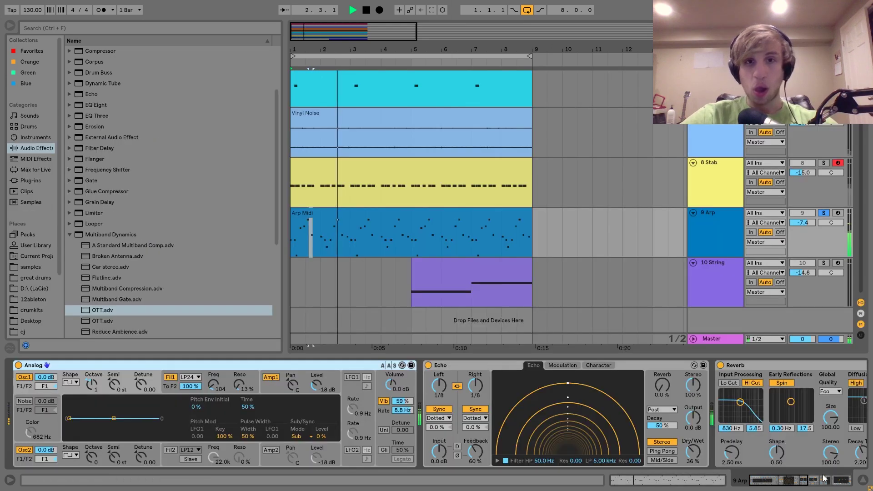
left_click(428, 214)
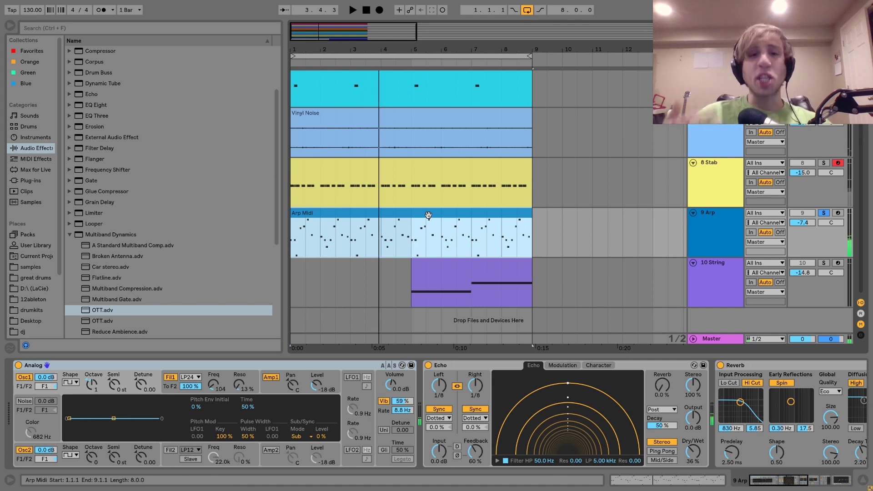
Step: Unsolo the Arp track and listen to the full mix with the arp muted
left_click(813, 214)
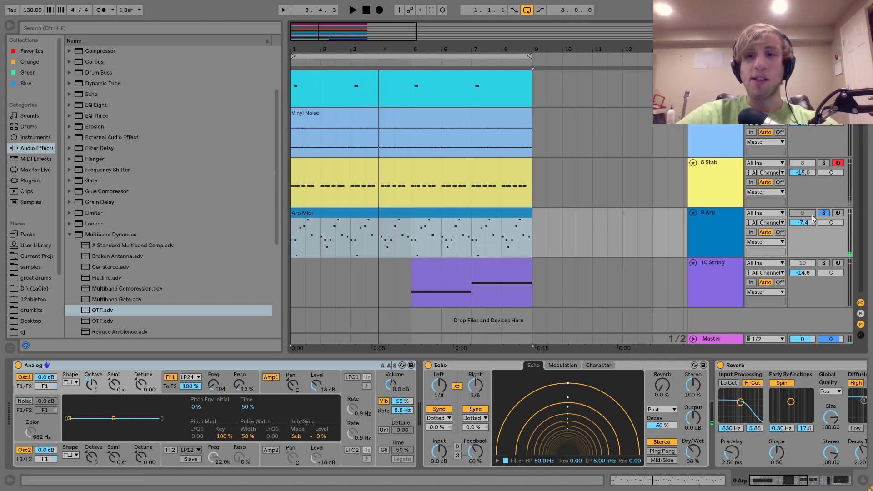
left_click(733, 221)
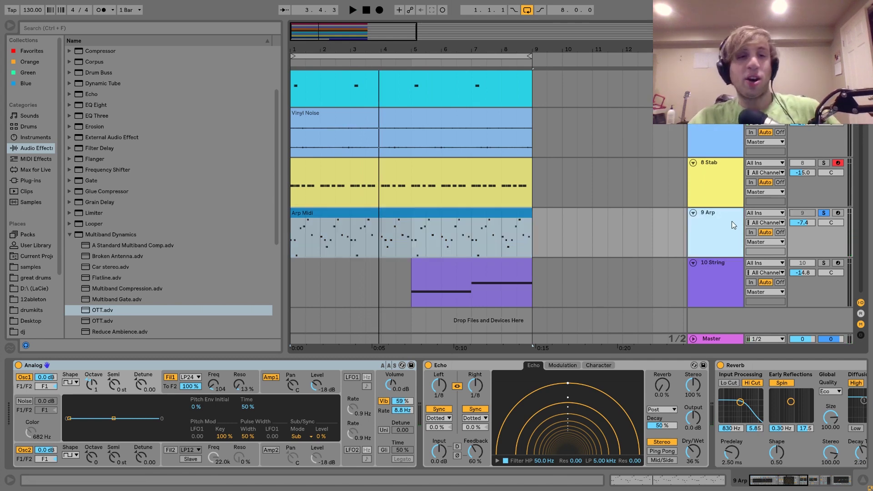
left_click(819, 214)
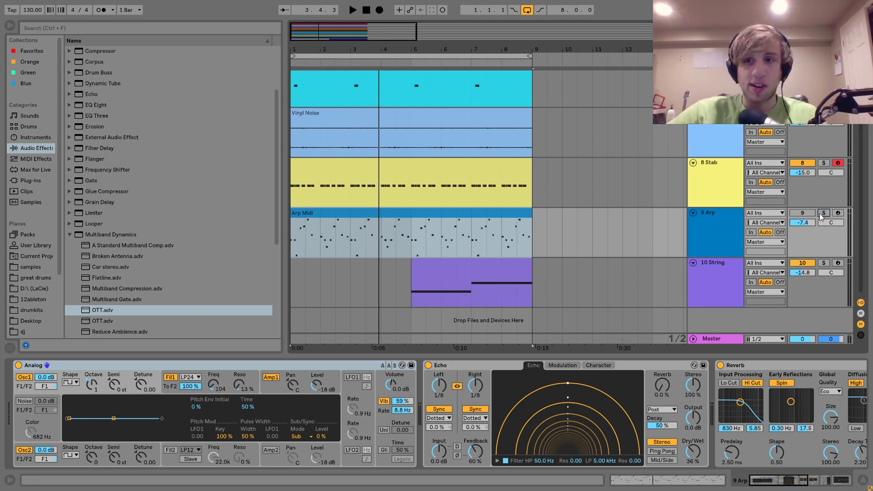
key("space")
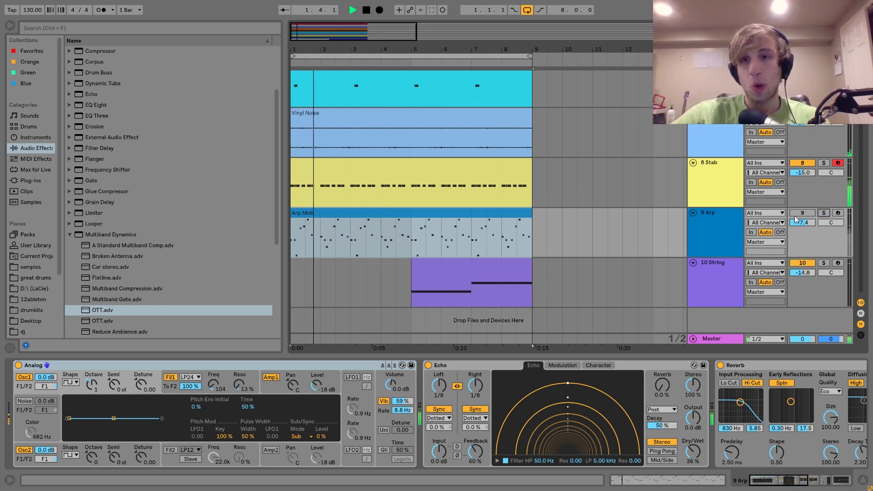
left_click(731, 220)
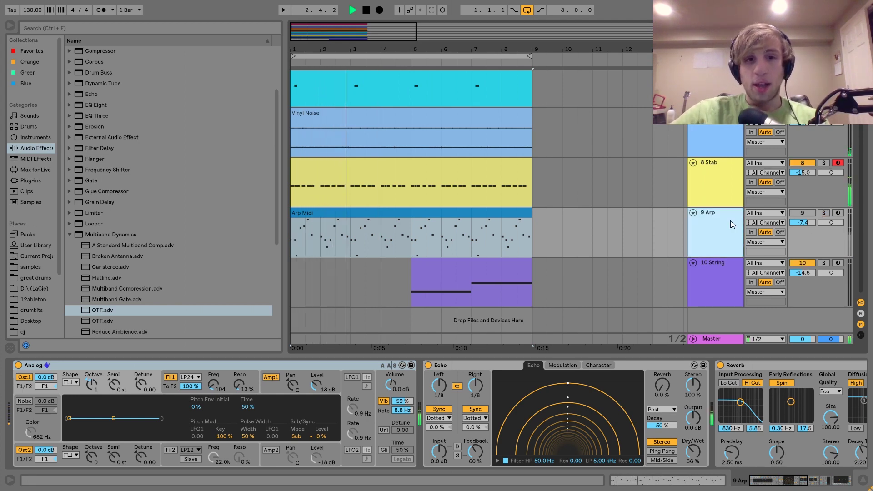
key("space")
Step: Unmute the Arp track and play the full mix with it included
left_click(806, 215)
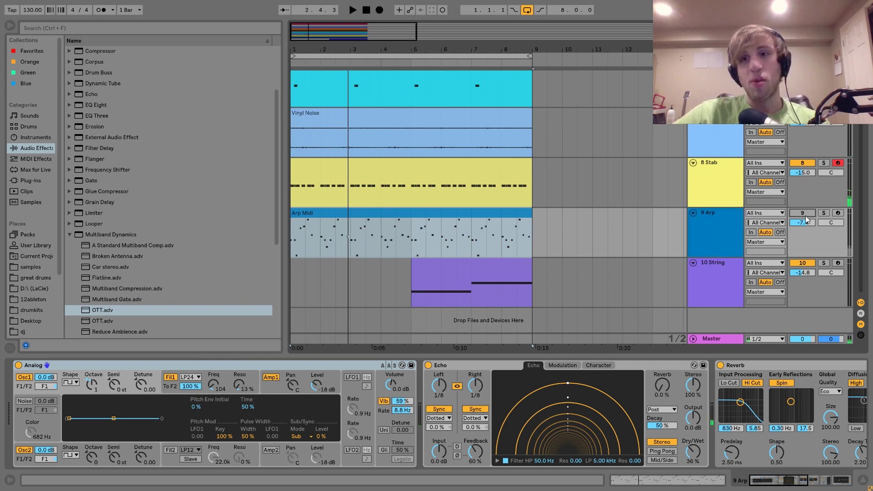
key("space")
left_click(717, 211)
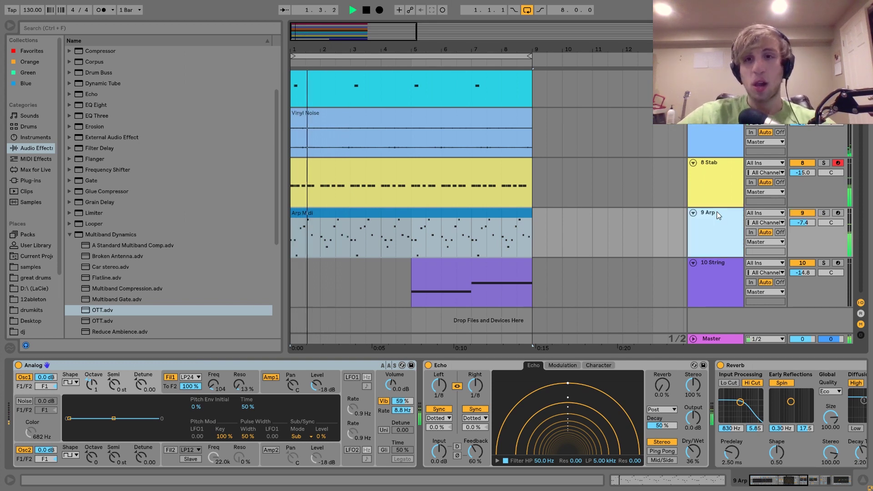
Step: Solo the Arp track and show the Filter 1 envelope settings of its Analog synth
left_click(825, 212)
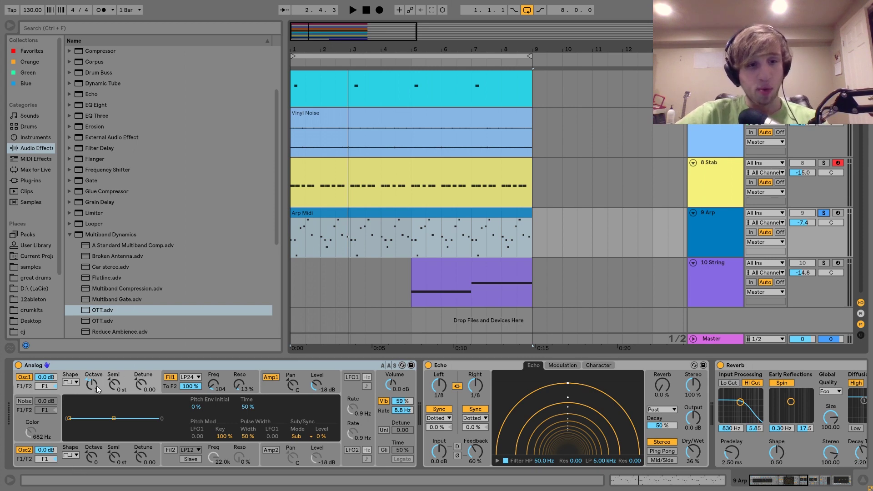
left_click(173, 388)
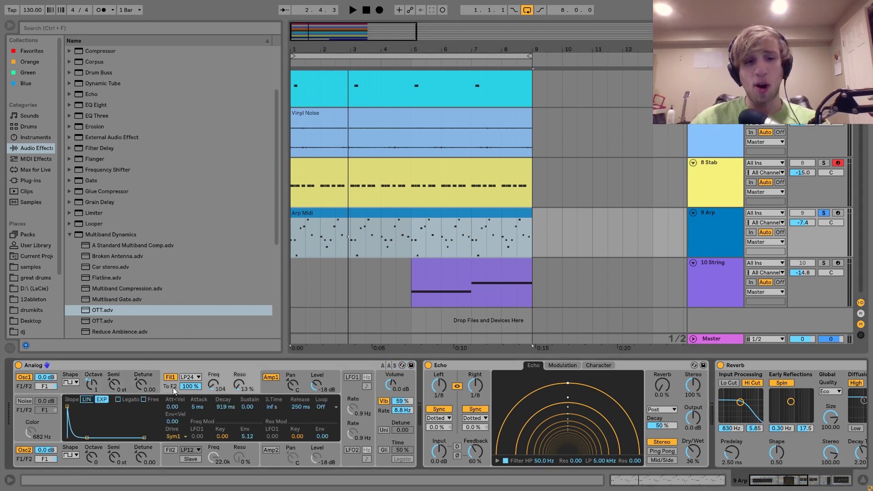
Step: Arm the Arp track, lower the computer keyboard's octave for test notes, and show Analog's global routing and voice settings
left_click(838, 213)
key("z")
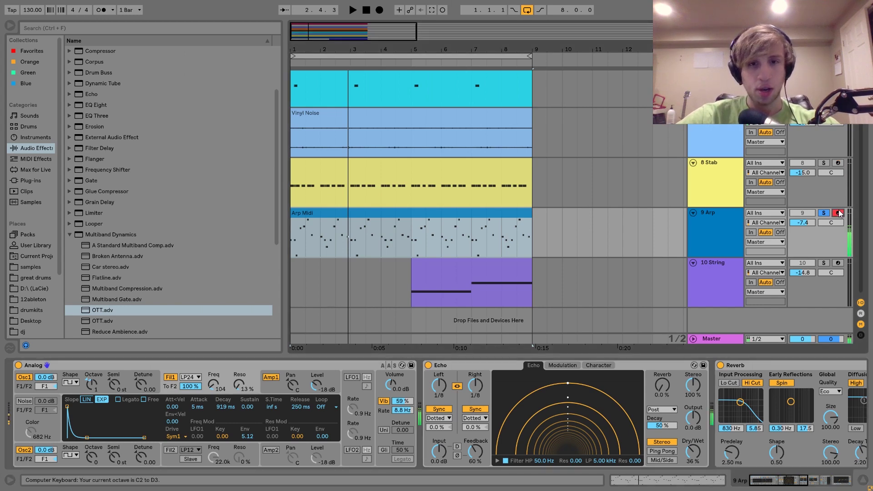
left_click(383, 393)
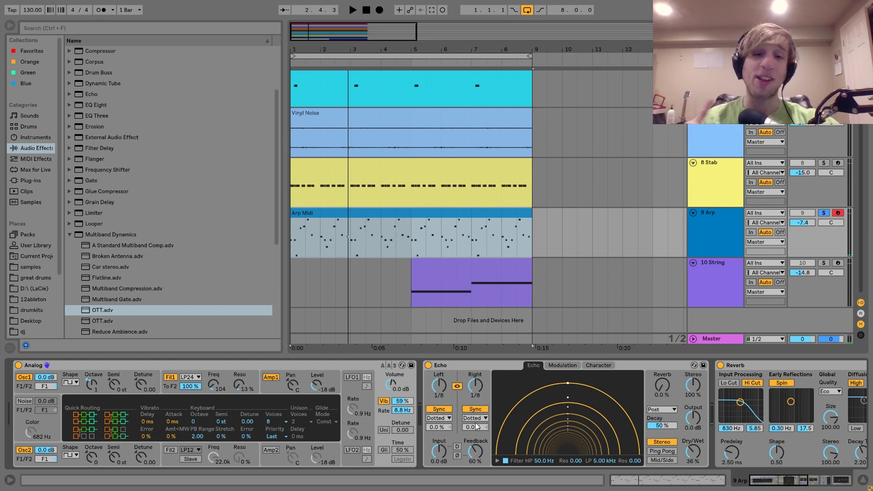
Step: Play the soloed Arp track and compare its sound with Echo bypassed and re-enabled
scroll(476, 424, "right", 5)
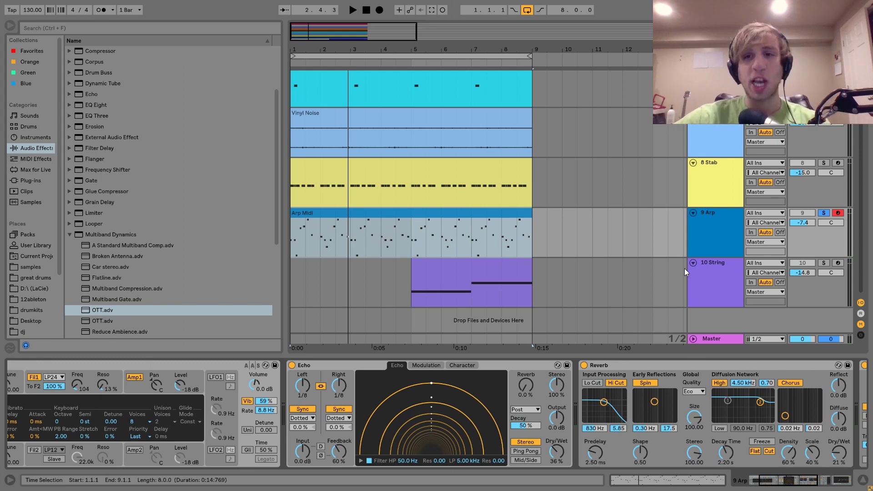
key("space")
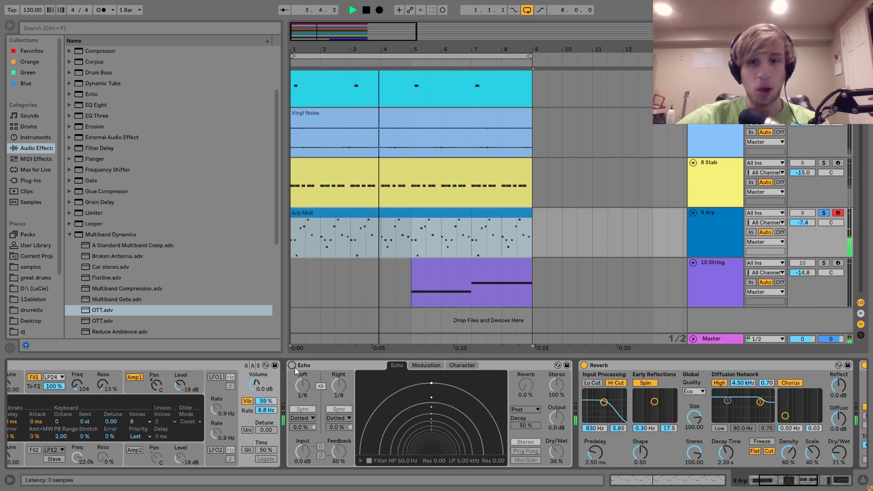
key("space")
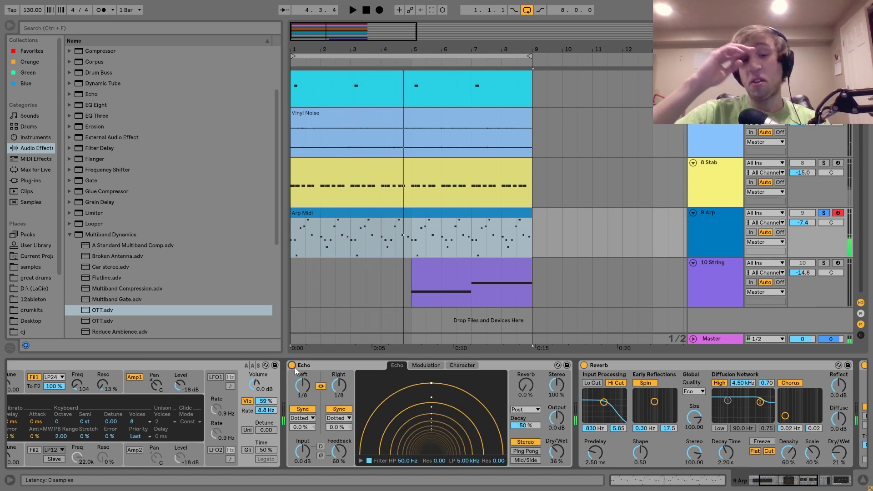
Step: Listen to the soloed Arp from the start and examine its Reverb settings, then the Drum Buss that follows
scroll(294, 368, "right", 5)
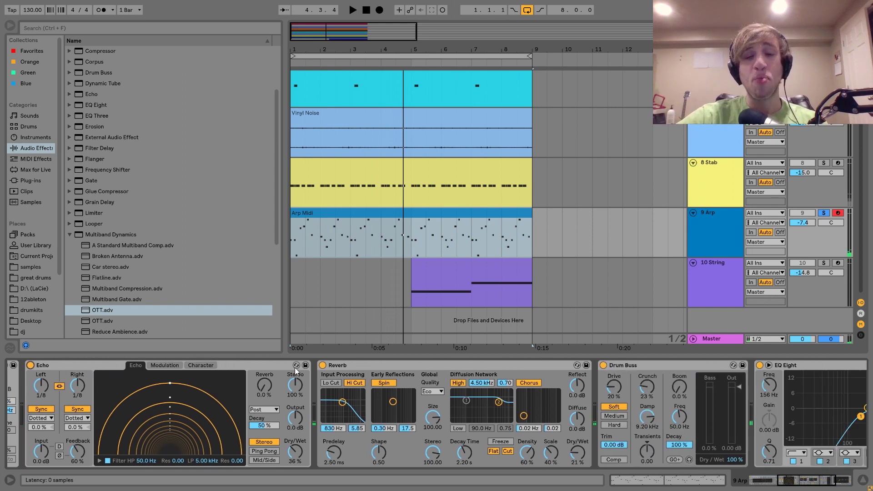
key("space")
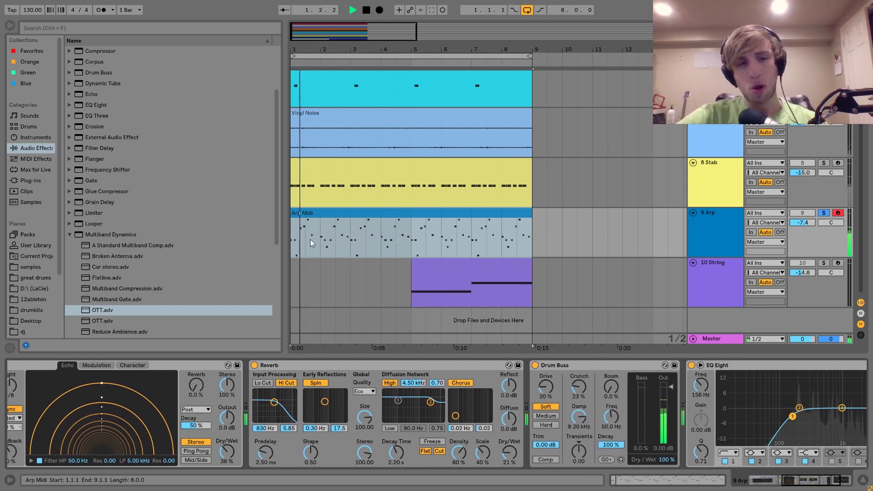
key("space")
scroll(440, 444, "right", 3)
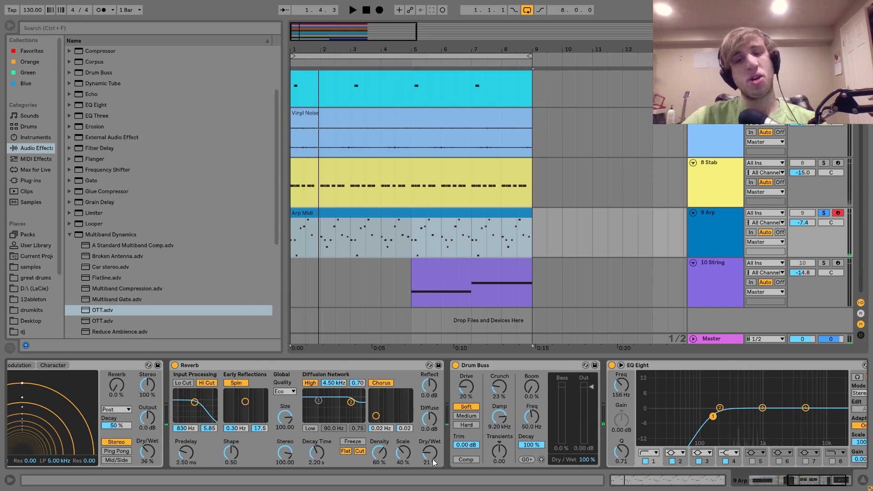
scroll(433, 462, "right", 3)
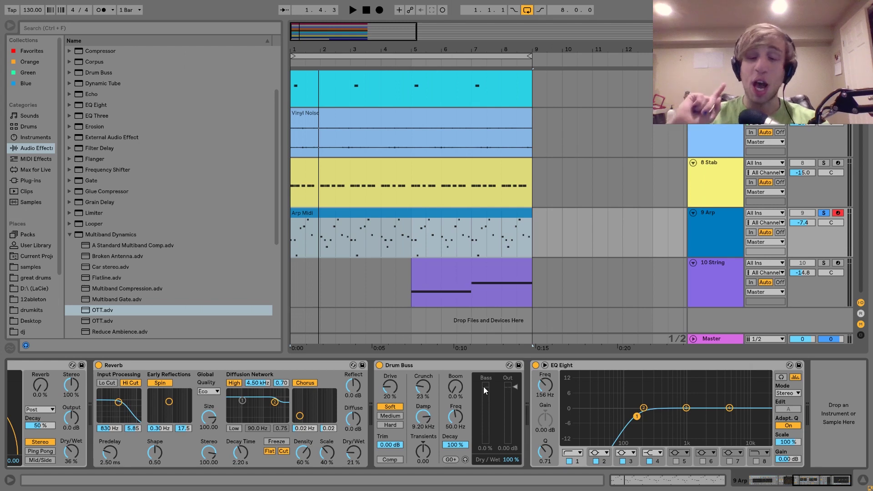
Step: Compare the Arp's sound with Drum Buss bypassed and re-enabled during playback
left_click(378, 365)
key("space")
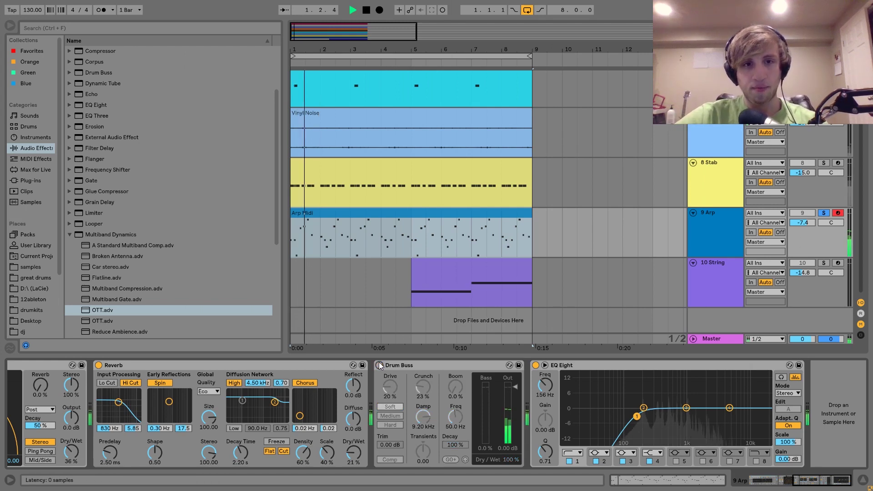
left_click(378, 365)
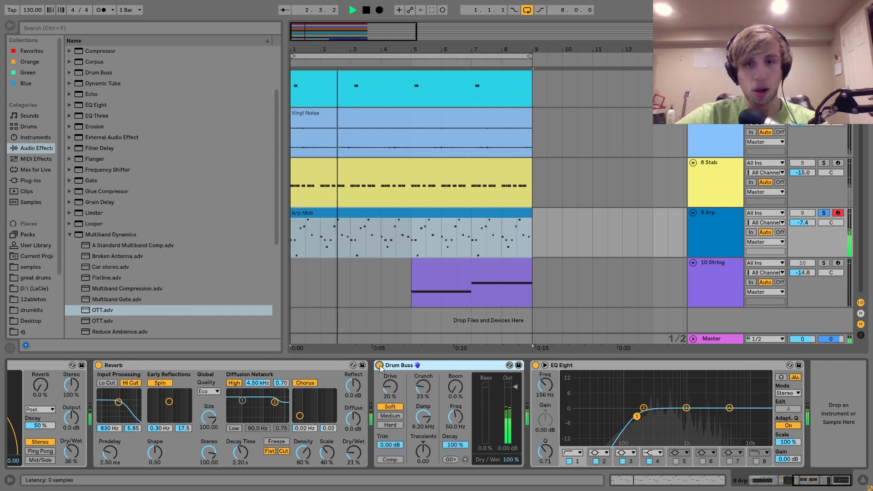
key("space")
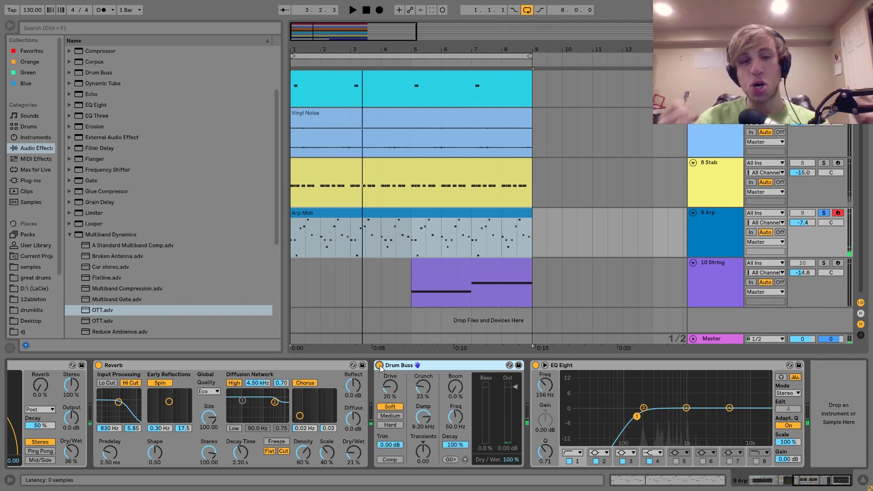
Step: Play the soloed Arp with the low-cut EQ Eight at the end of its chain in view
key("space")
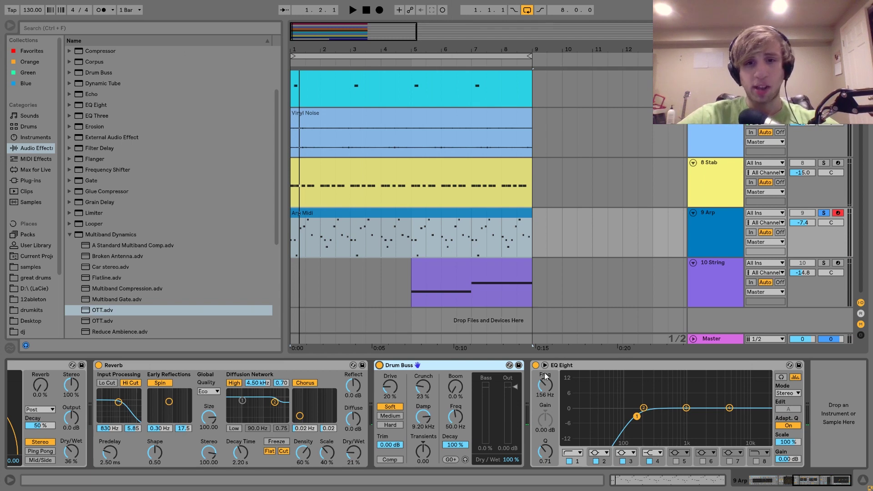
key("space")
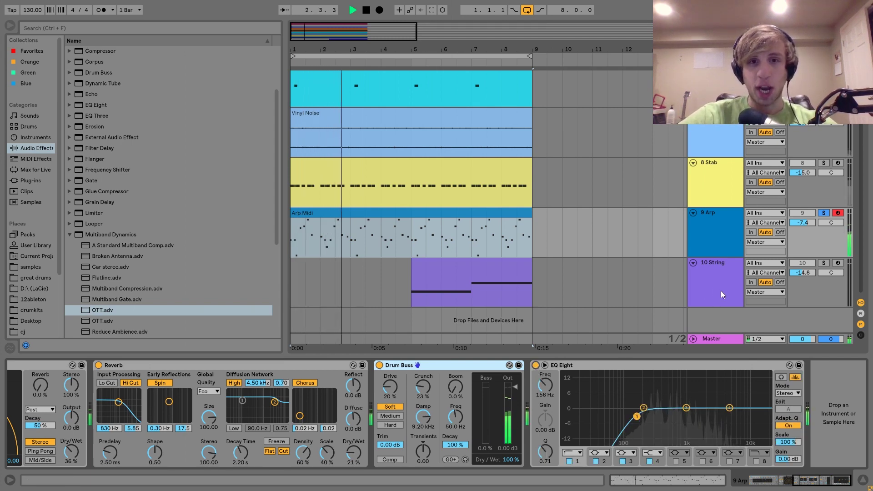
key("space")
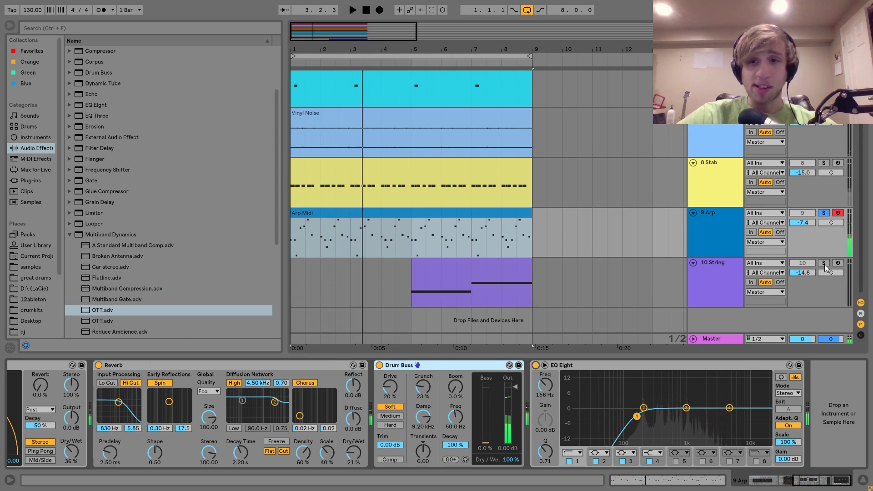
Step: Solo the String track instead of the Arp and play its clip from bar 5
left_click(825, 263)
left_click(418, 286)
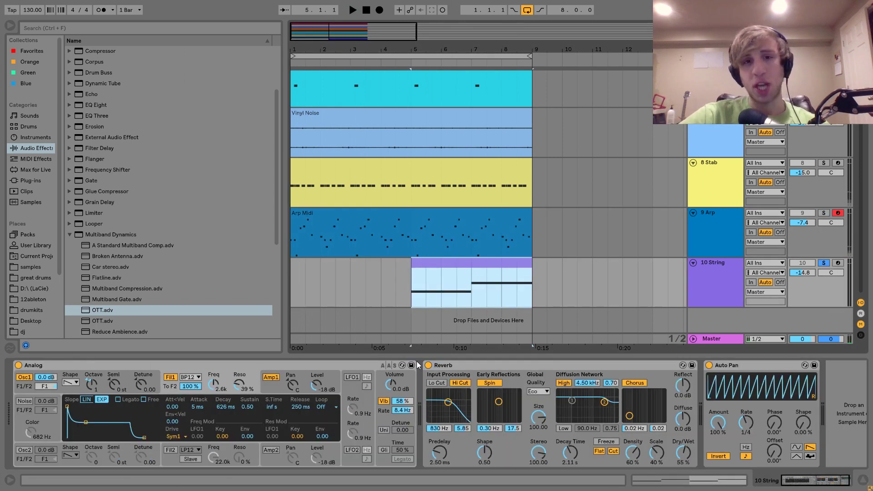
key("space")
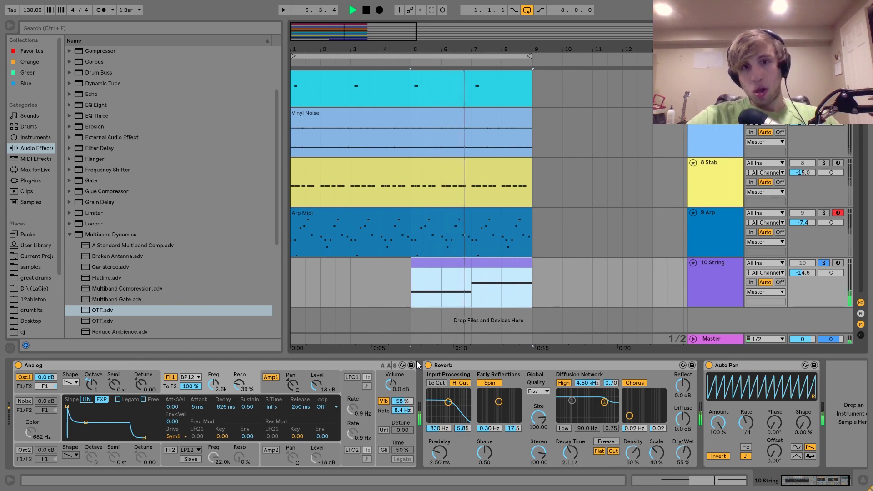
key("space")
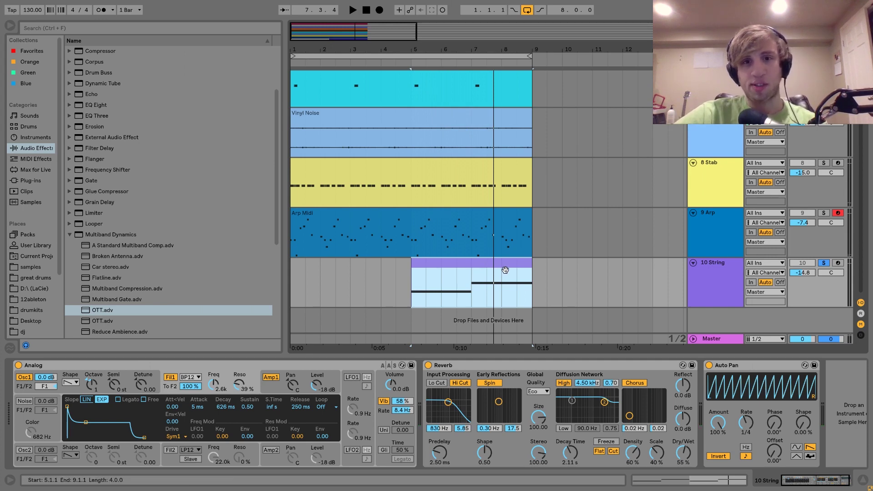
Step: Unsolo the String track and play the full mix from bar 1, jumping ahead to the String clip at bar 5
left_click(824, 263)
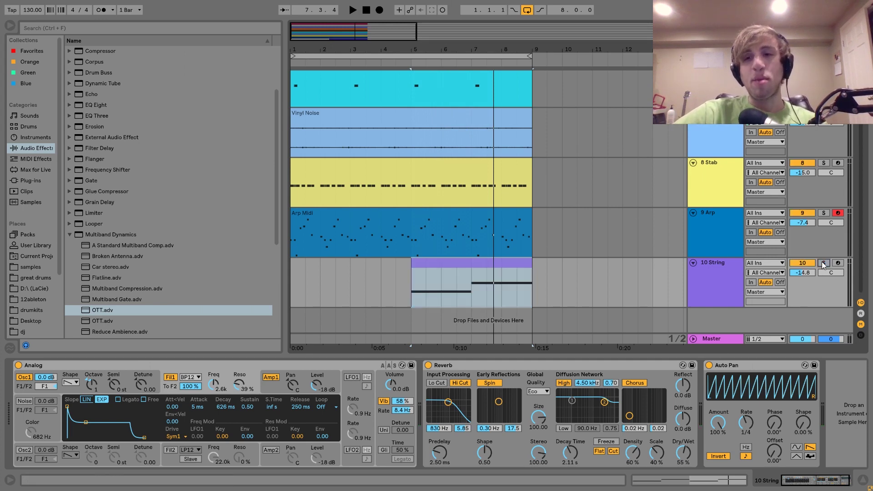
left_click(294, 280)
key("space")
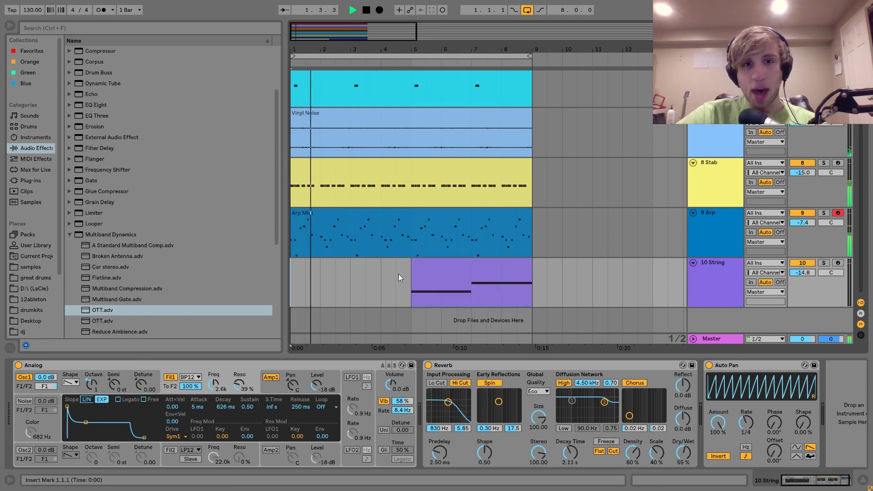
left_click(420, 276)
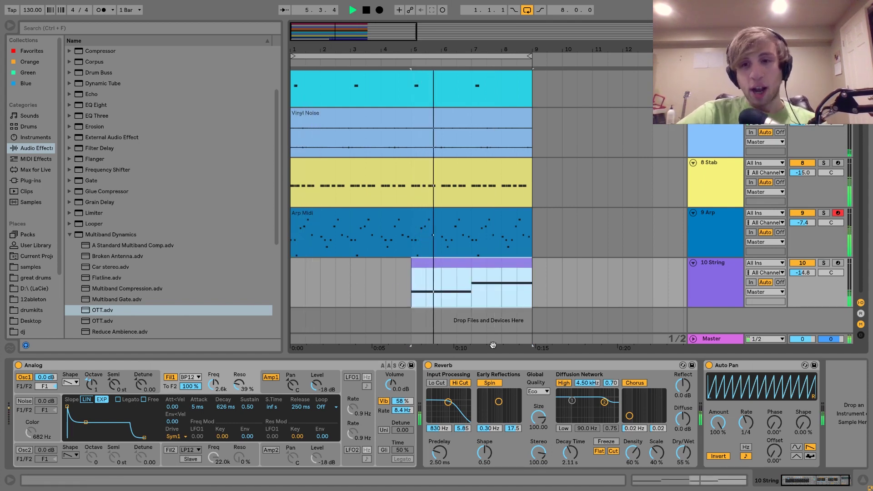
Step: Solo the String track, stop playback, and inspect the MIDI notes of its clip with the loop set to bars 5 through 8
left_click(823, 262)
key("space")
left_click(499, 265)
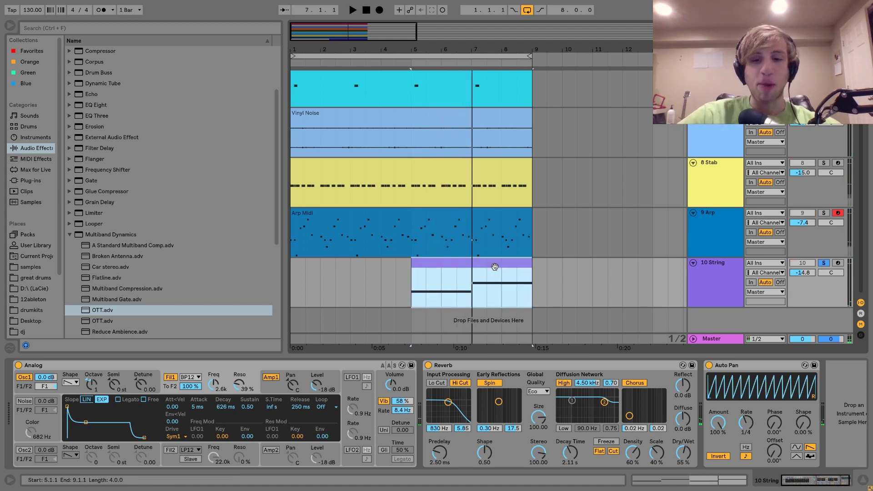
double_click(498, 265)
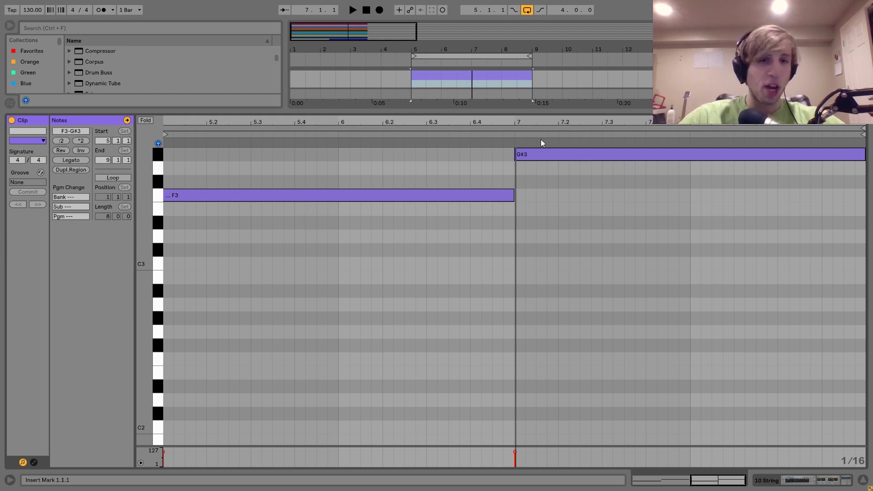
left_click_drag(507, 124, 515, 73)
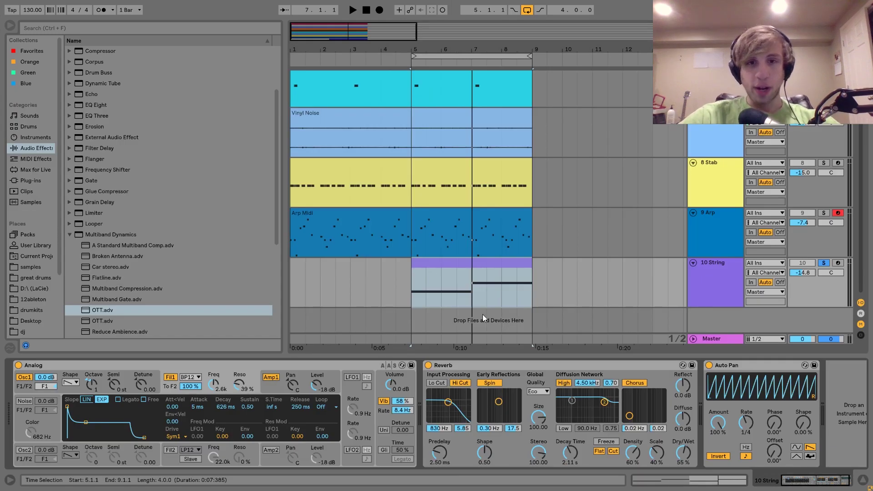
Step: Show the String track's Analog oscillator 1, Filter 1 envelope, and global routing and voice settings
left_click(452, 263)
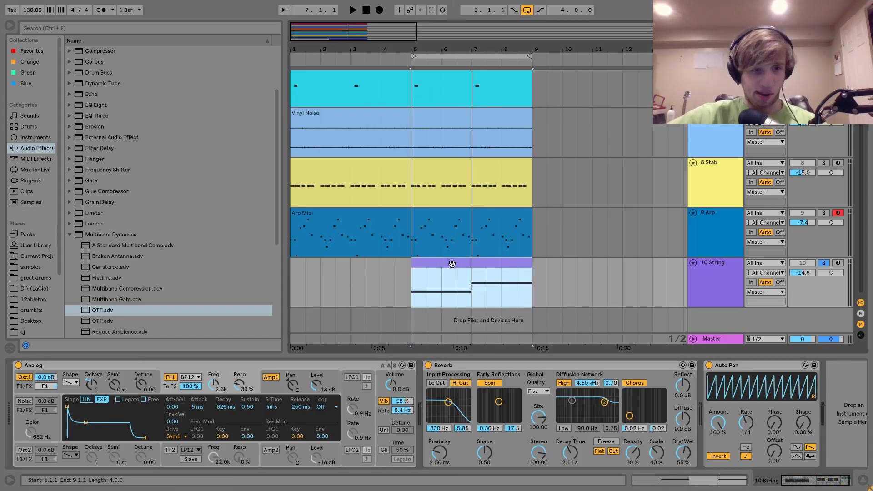
left_click(79, 389)
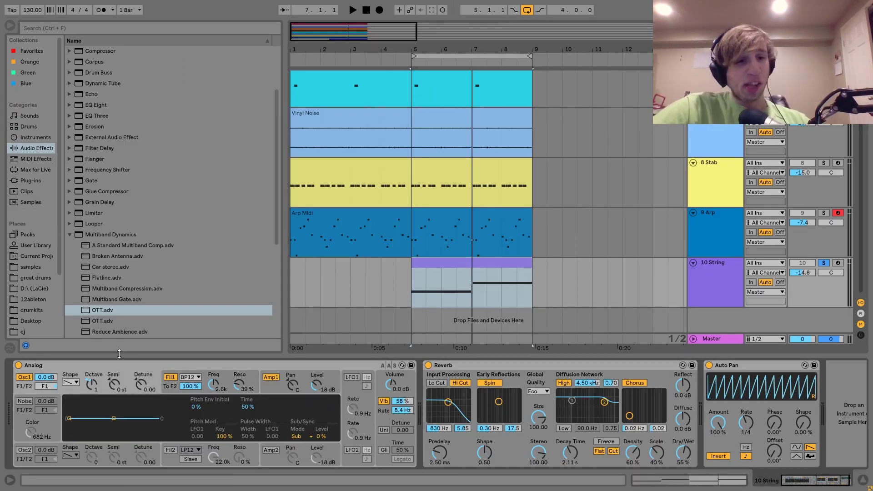
left_click(167, 389)
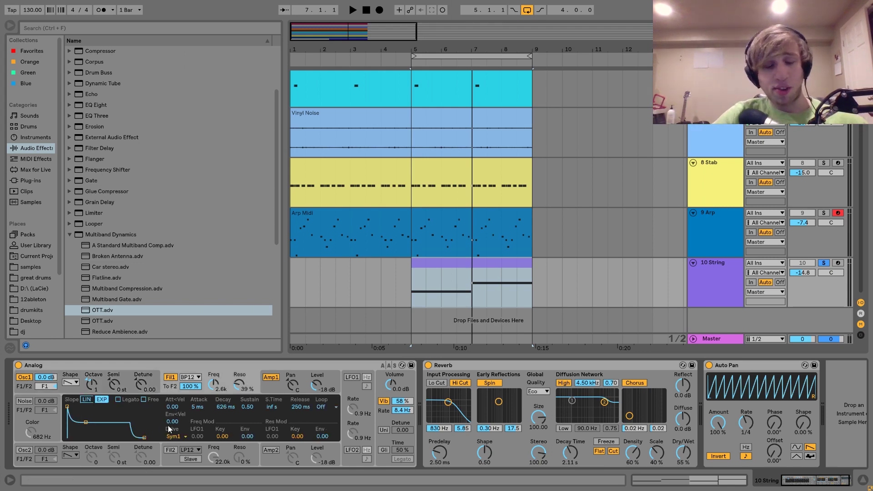
left_click(386, 416)
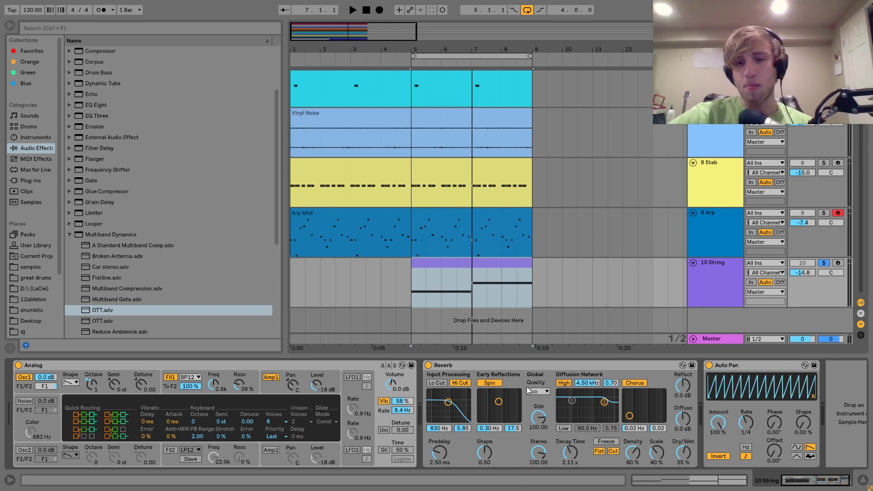
Step: Select the String track's Auto Pan and listen to the soloed string through it
left_click(729, 367)
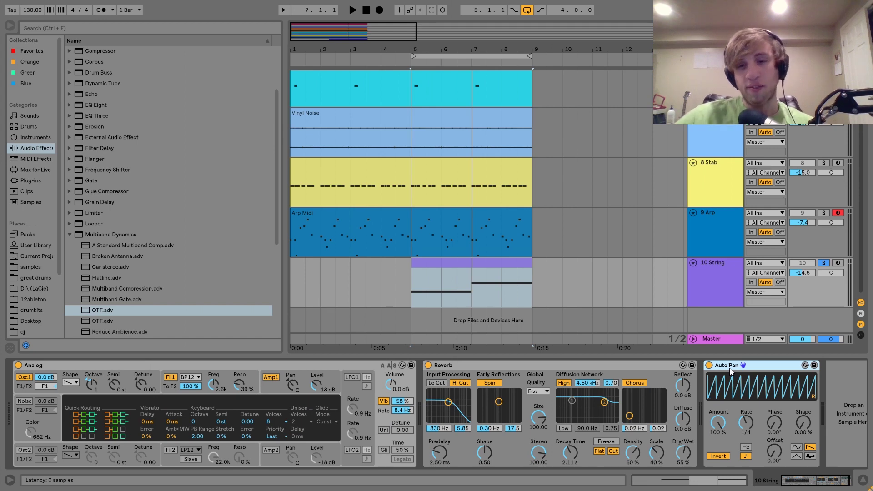
scroll(729, 242, "up", 3)
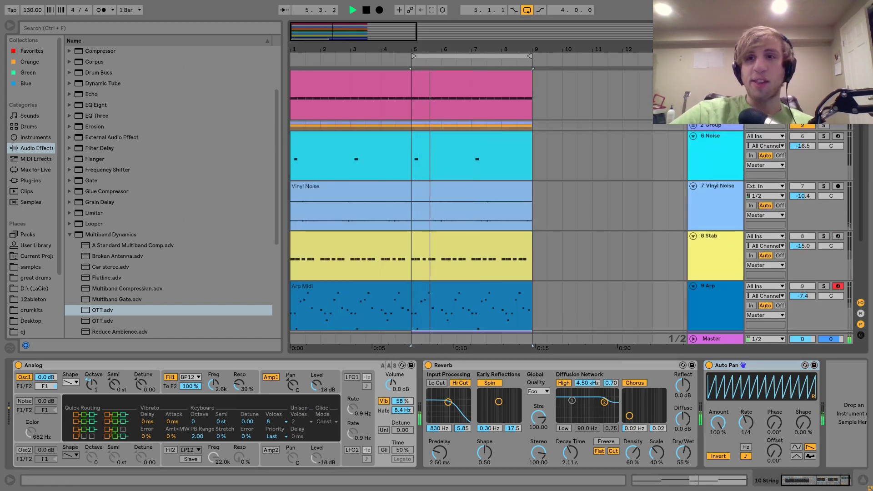
scroll(831, 223, "down", 3)
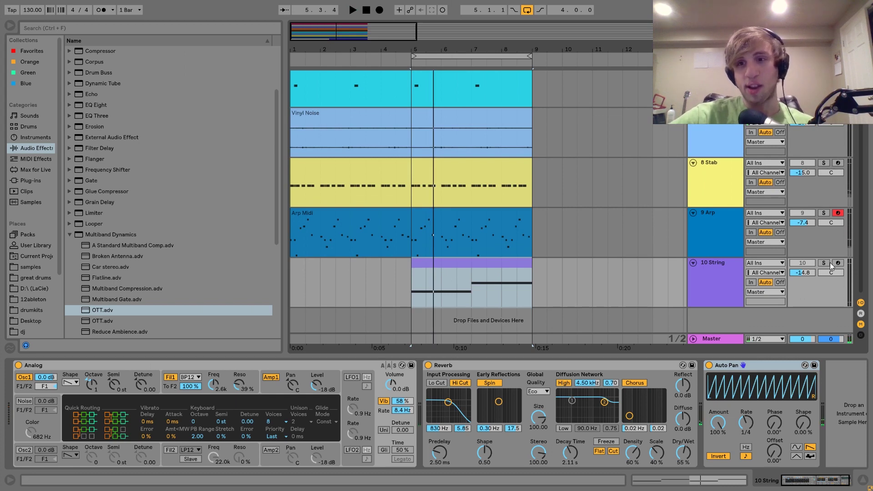
left_click(711, 300)
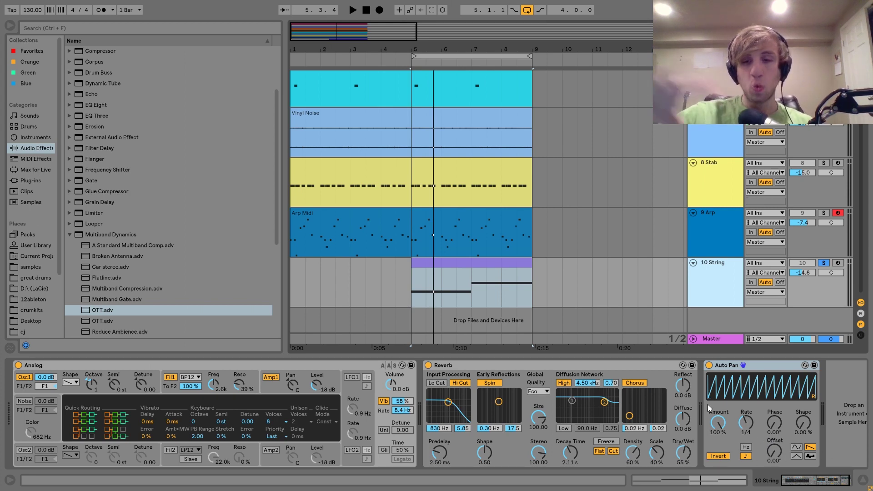
key("space")
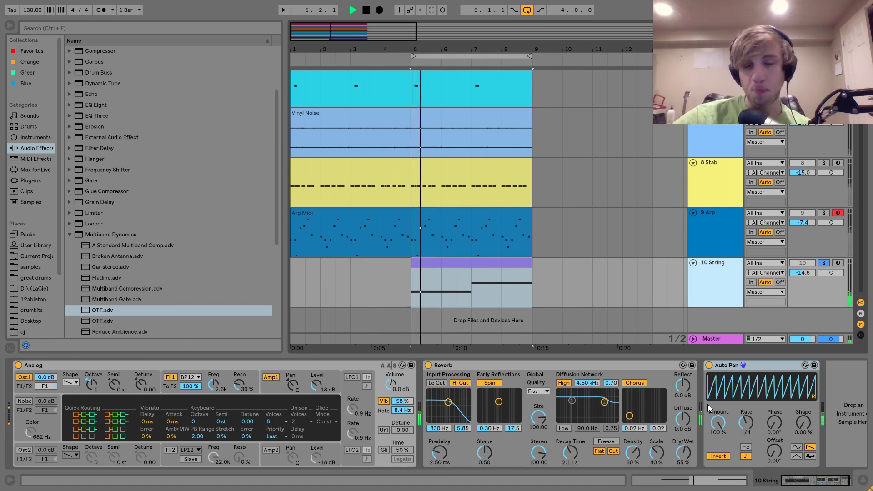
key("space")
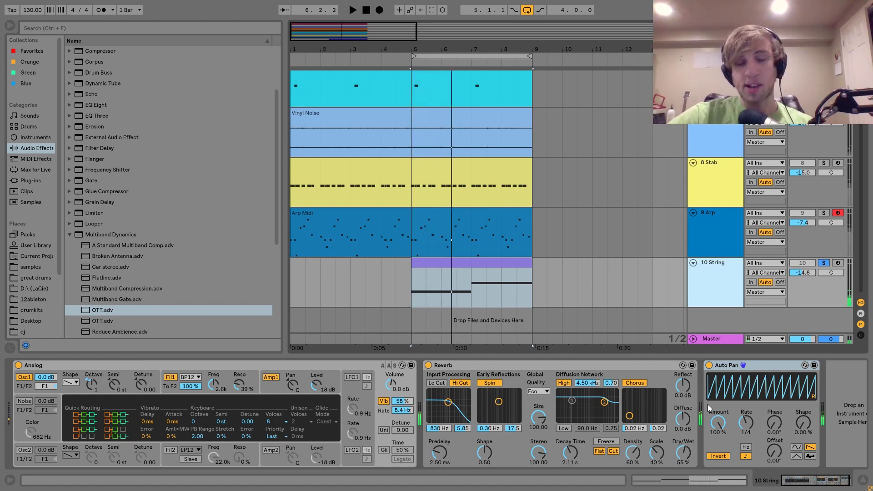
Step: Unsolo the String track and extend the arrangement loop back to bar 1 for a length of 8 bars
scroll(708, 251, "up", 3)
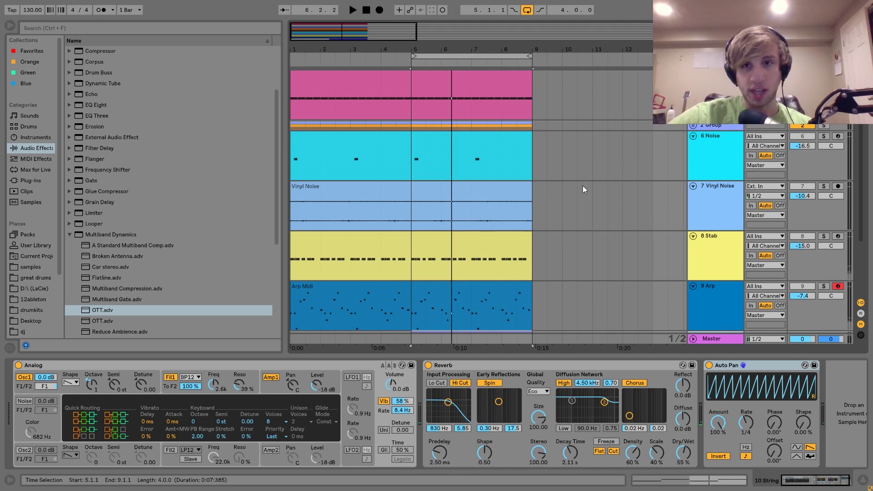
scroll(552, 73, "down", 3)
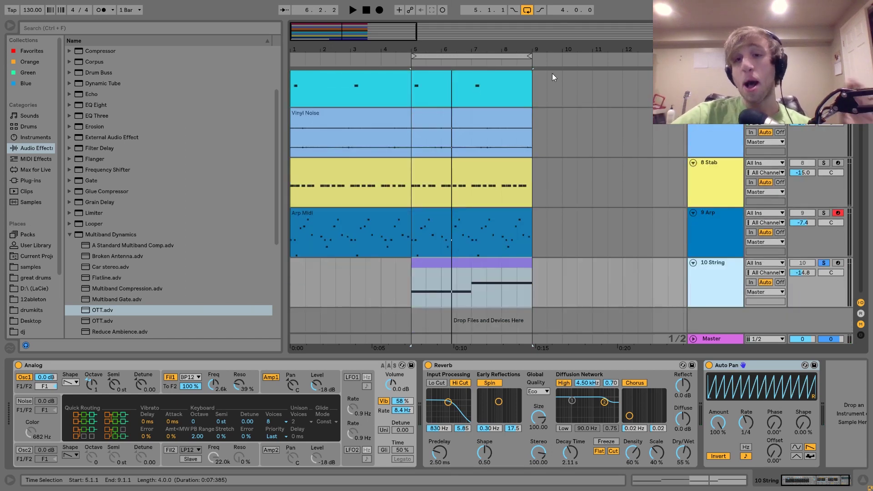
left_click(824, 263)
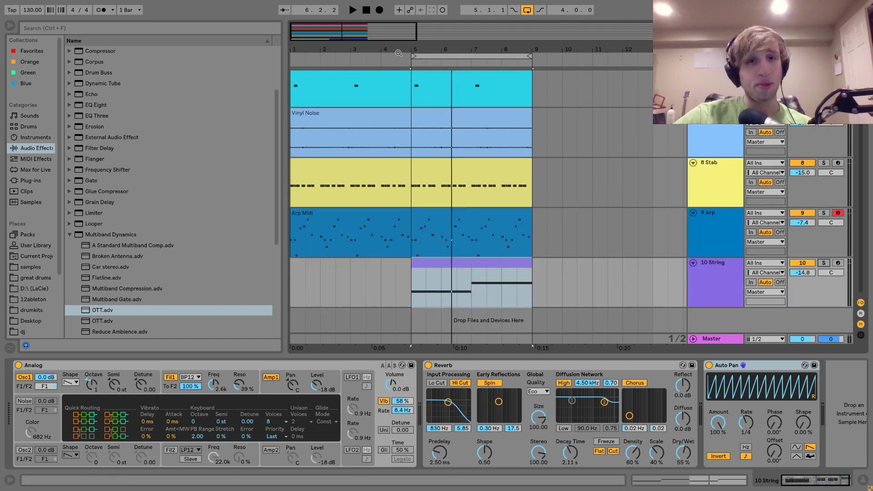
left_click_drag(413, 56, 266, 64)
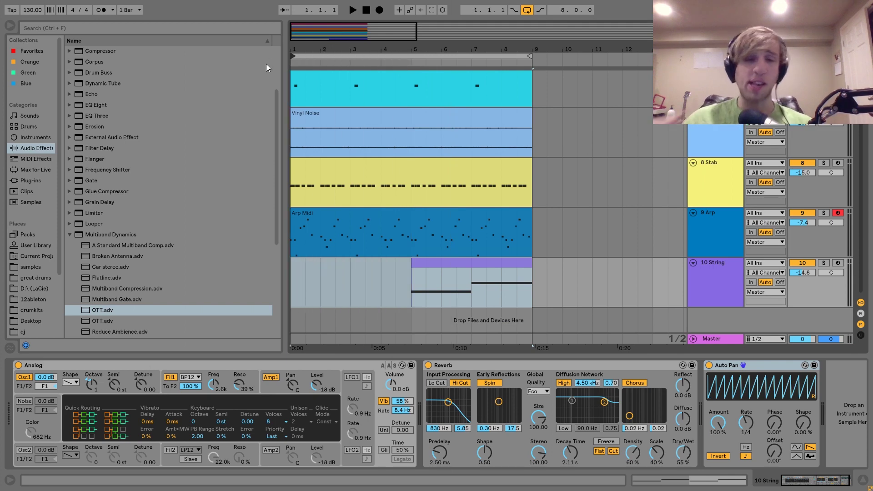